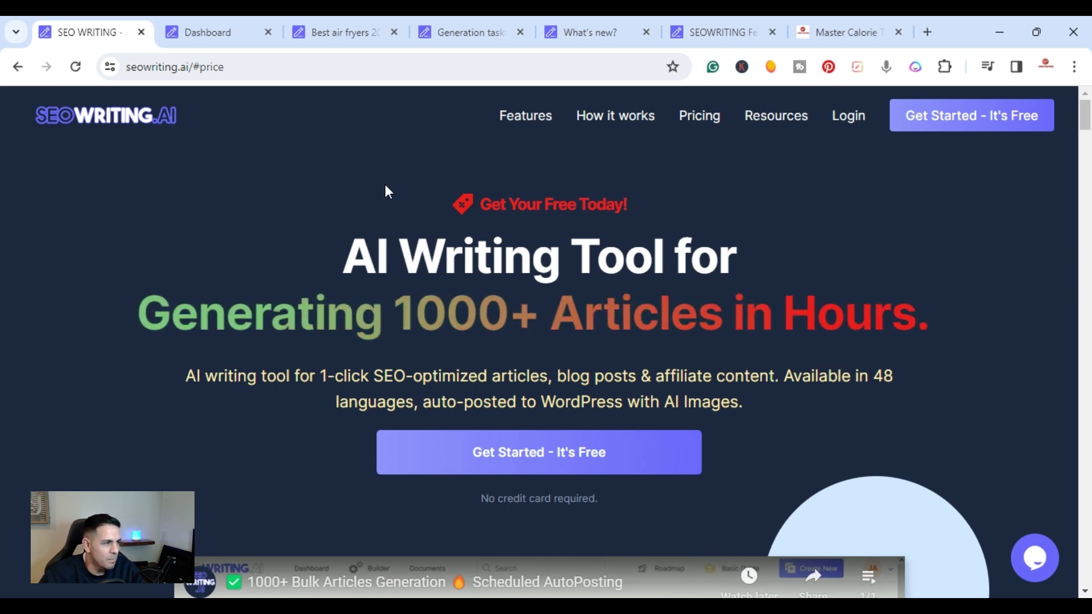
# Bring up the dashboard to review its document types and recent documents.
pyautogui.click(207, 31)
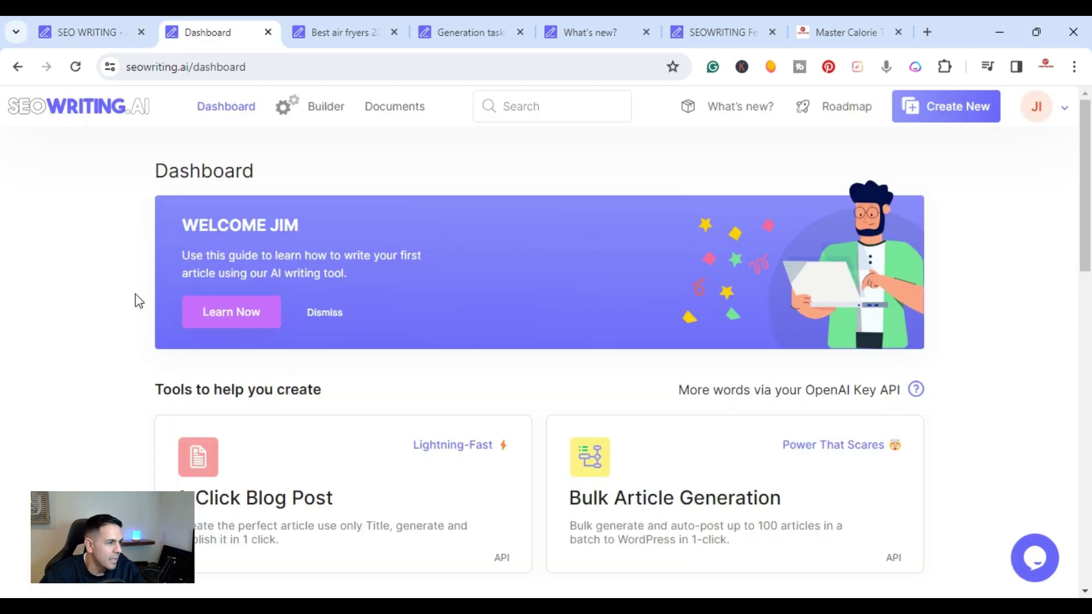
pyautogui.scroll(-1, 77, 233)
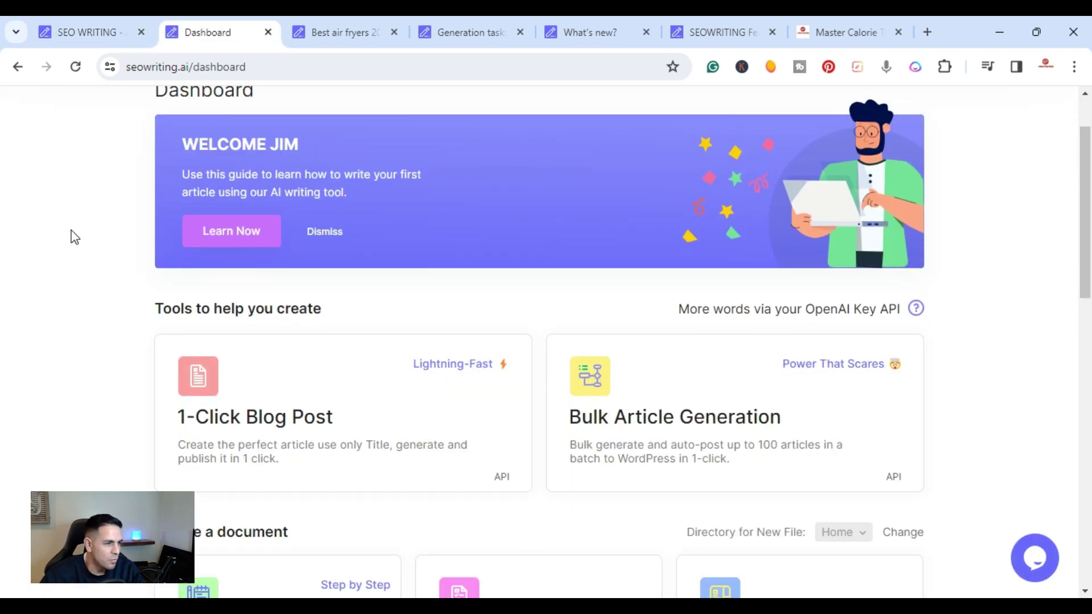
pyautogui.scroll(-2, 74, 237)
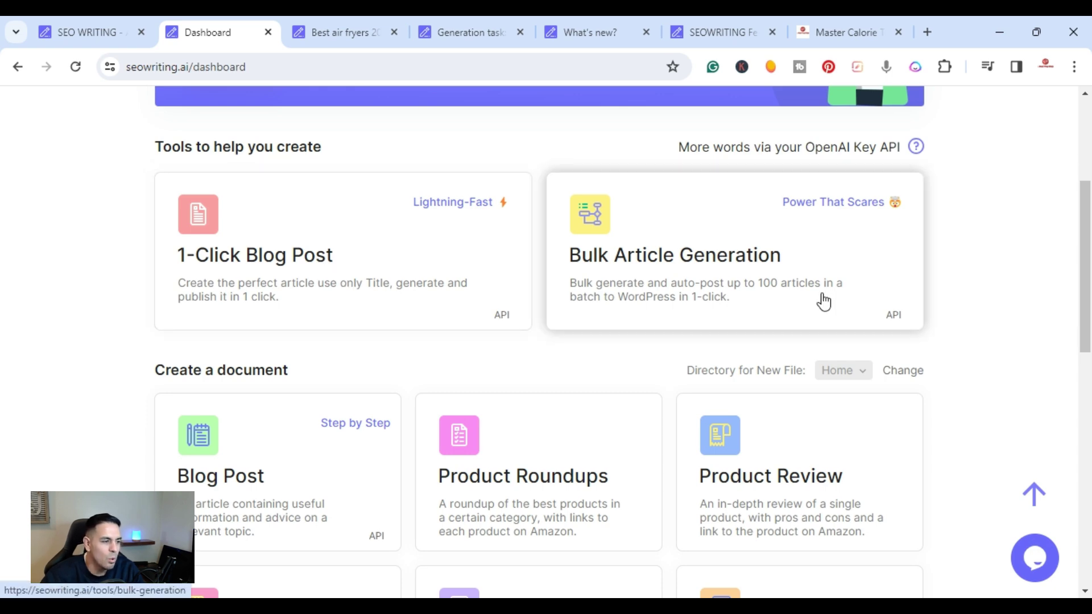
pyautogui.scroll(-2, 820, 293)
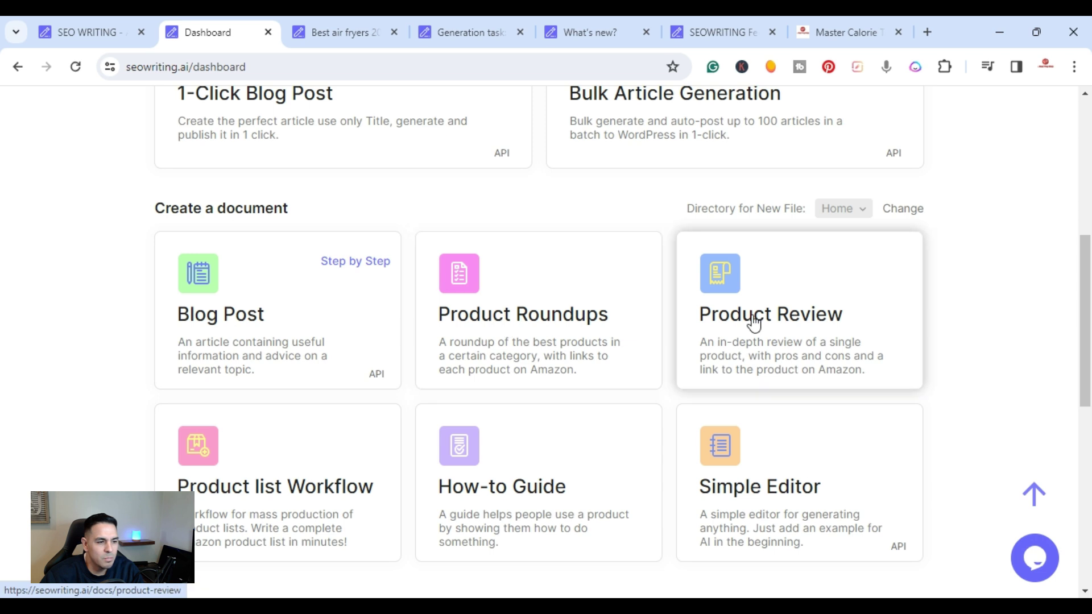
pyautogui.scroll(-1, 333, 358)
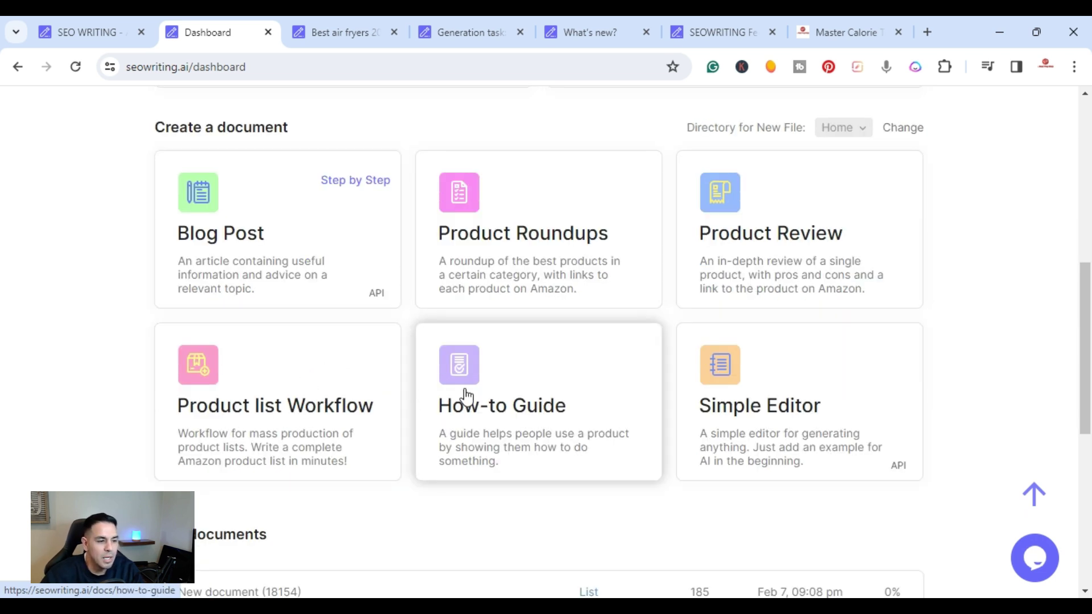
pyautogui.scroll(-2, 784, 359)
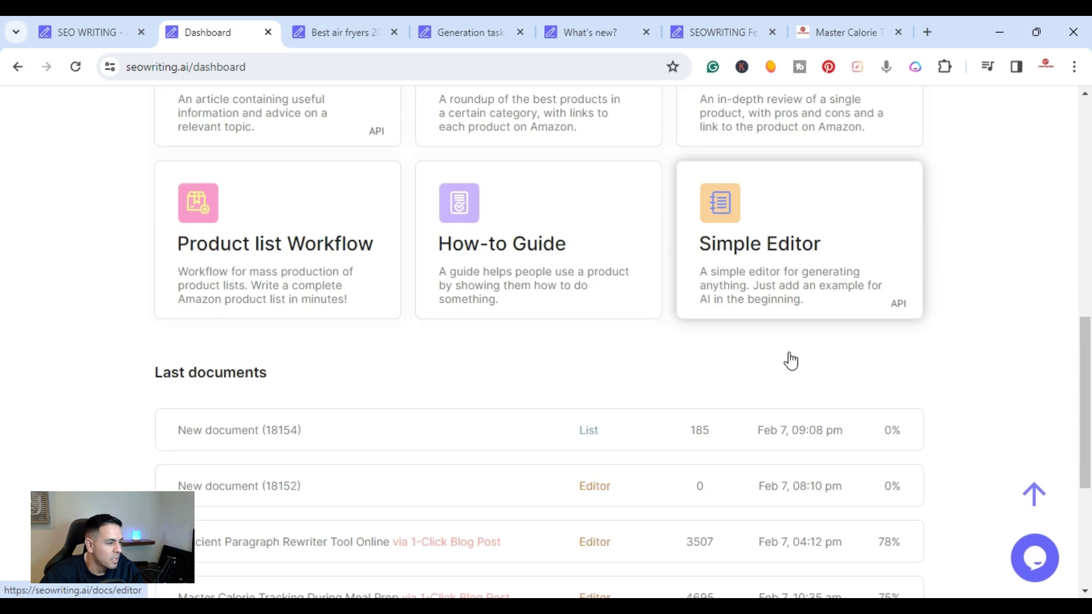
pyautogui.scroll(3, 791, 359)
pyautogui.scroll(3, 790, 358)
pyautogui.scroll(1, 579, 358)
pyautogui.scroll(3, 580, 359)
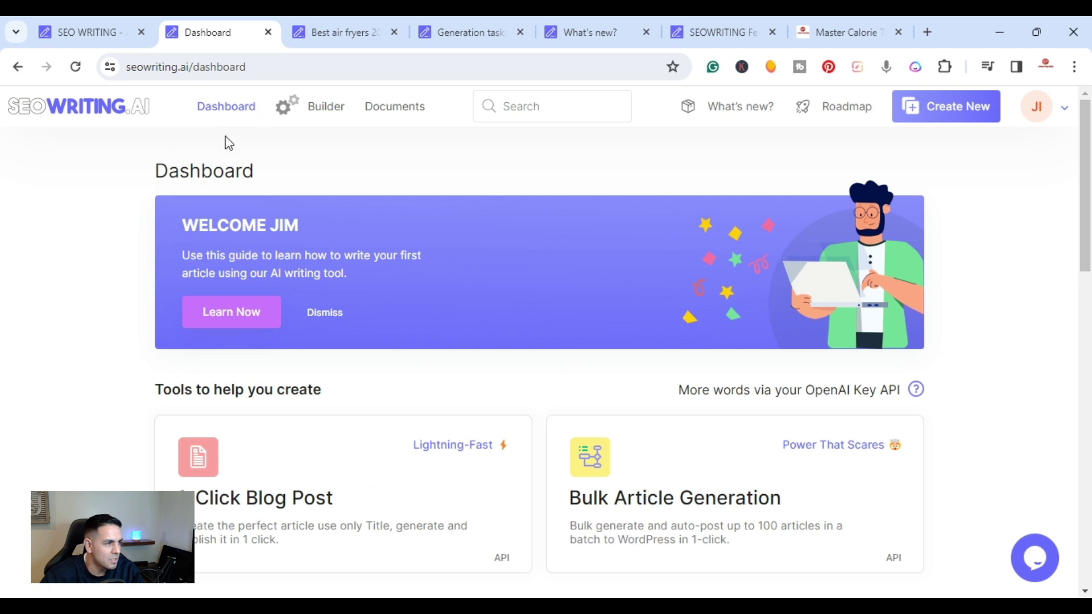
# Review the five Builder articles, then go to the Documents library.
pyautogui.click(331, 110)
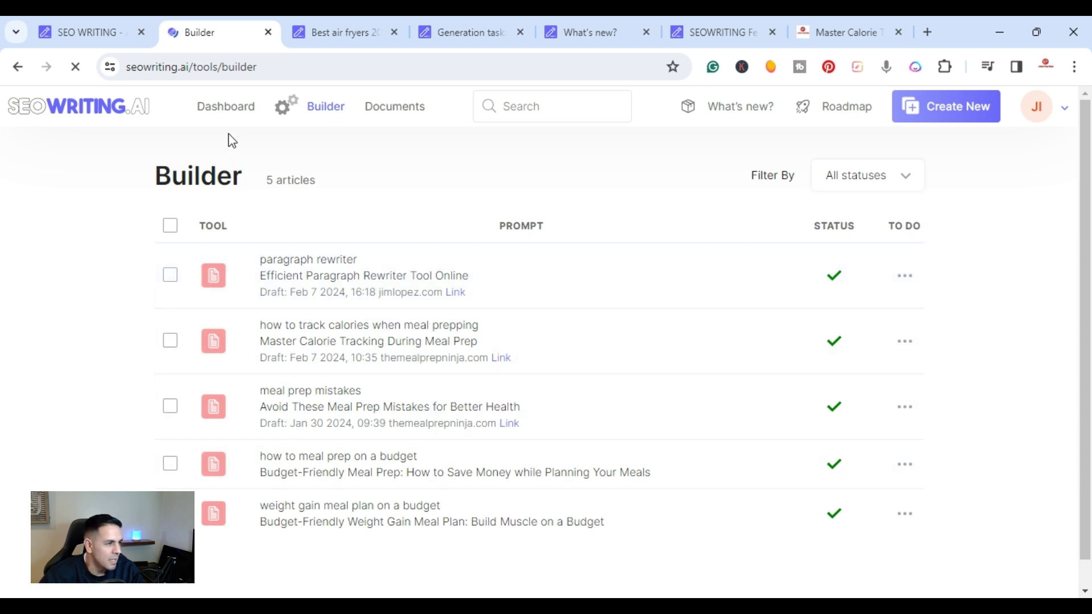
pyautogui.click(407, 112)
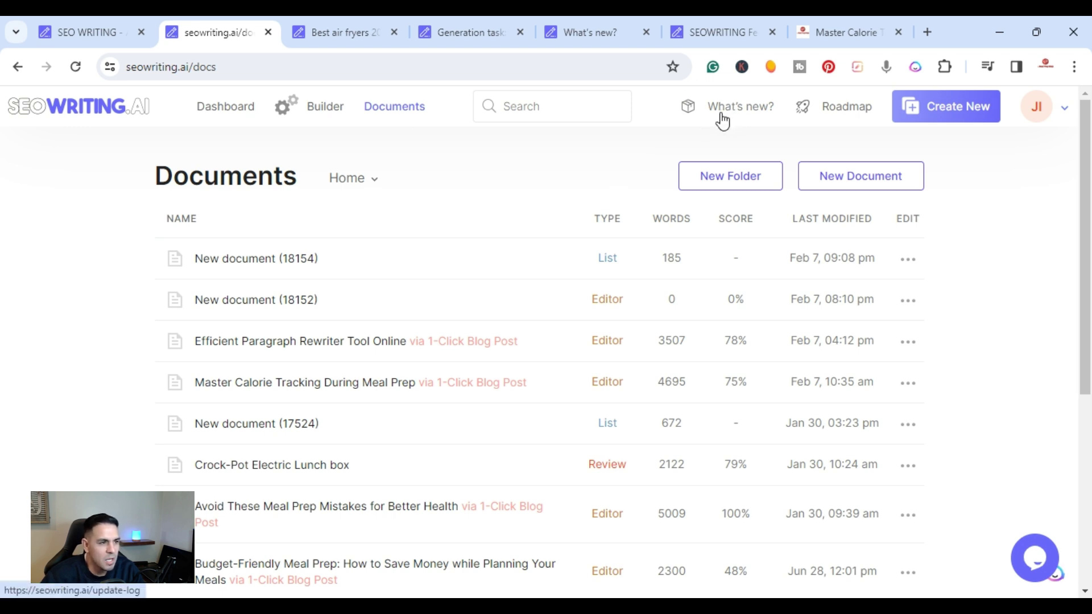
# Browse the What's new update log, then bring up the 4,695-word calorie tracking draft.
pyautogui.click(594, 32)
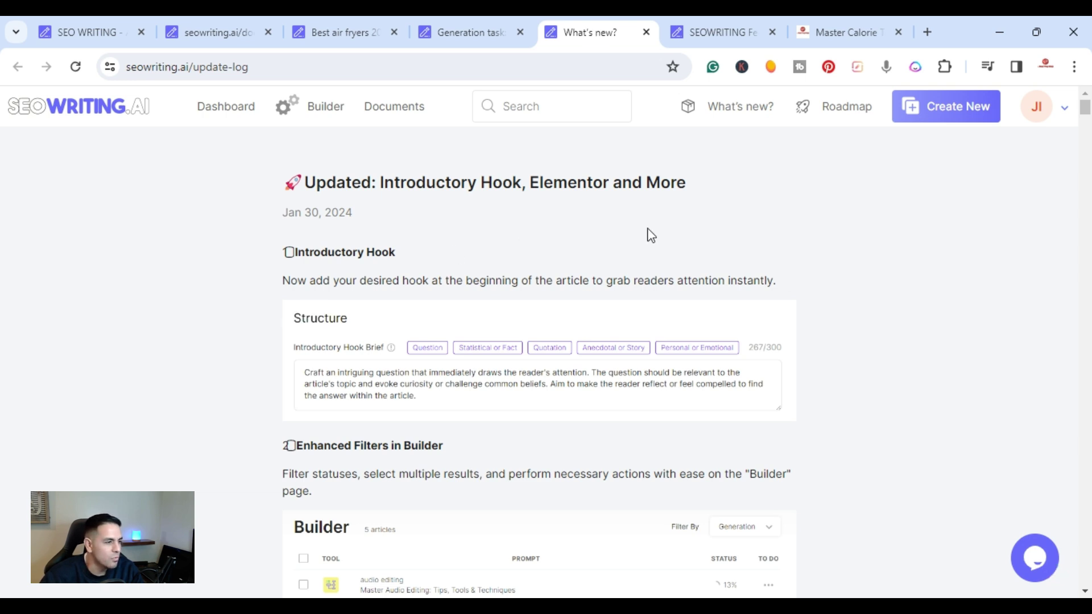
pyautogui.scroll(-1, 649, 230)
pyautogui.scroll(1, 648, 230)
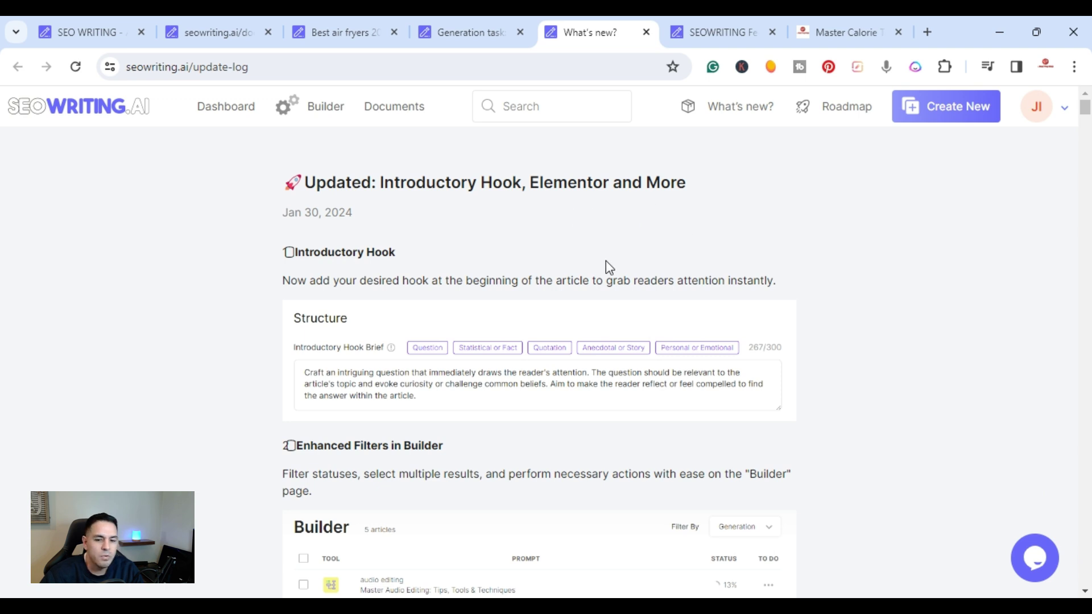
pyautogui.scroll(-3, 492, 267)
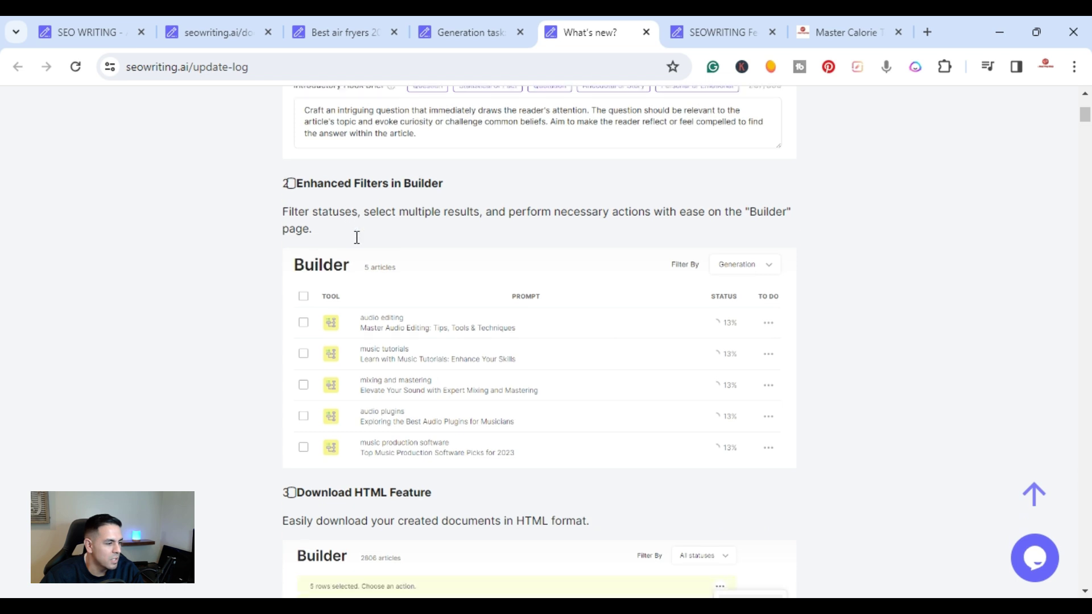
pyautogui.scroll(-3, 356, 248)
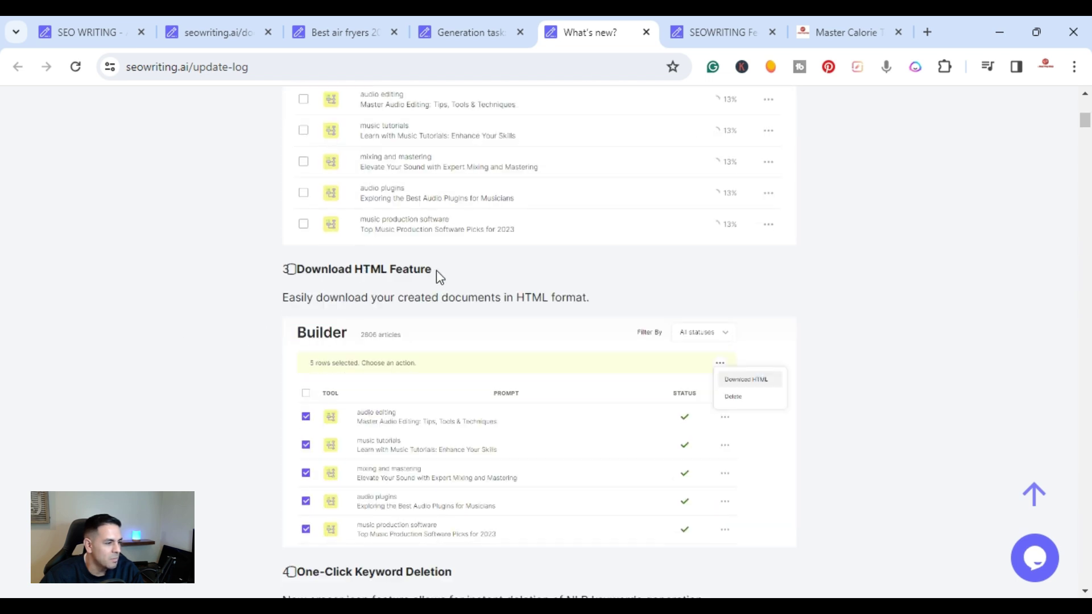
pyautogui.scroll(-2, 487, 255)
pyautogui.scroll(-2, 487, 256)
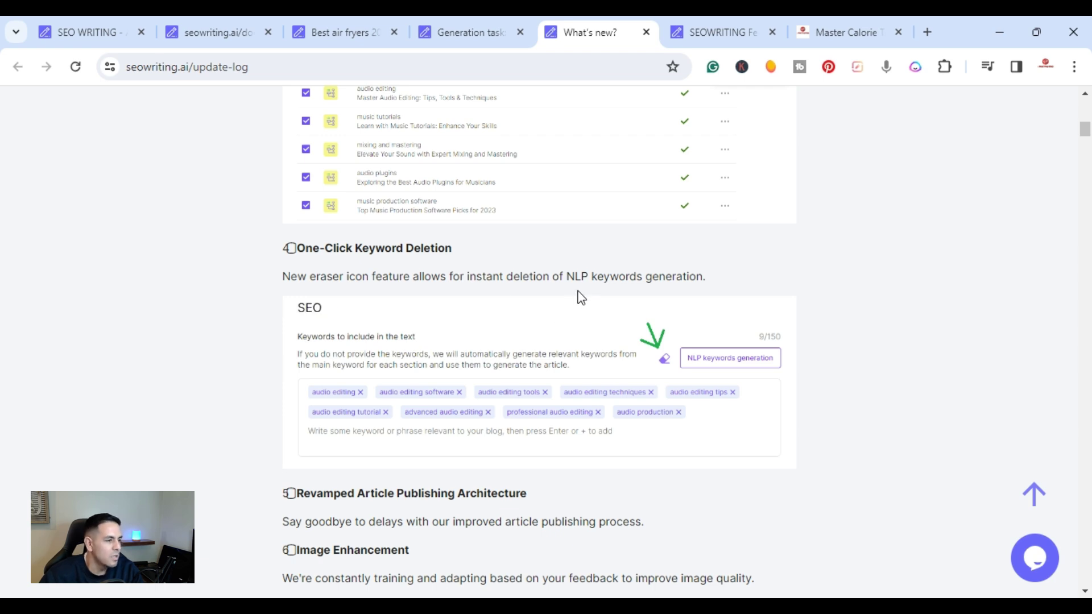
pyautogui.scroll(-3, 391, 252)
pyautogui.scroll(-2, 390, 252)
pyautogui.scroll(3, 281, 307)
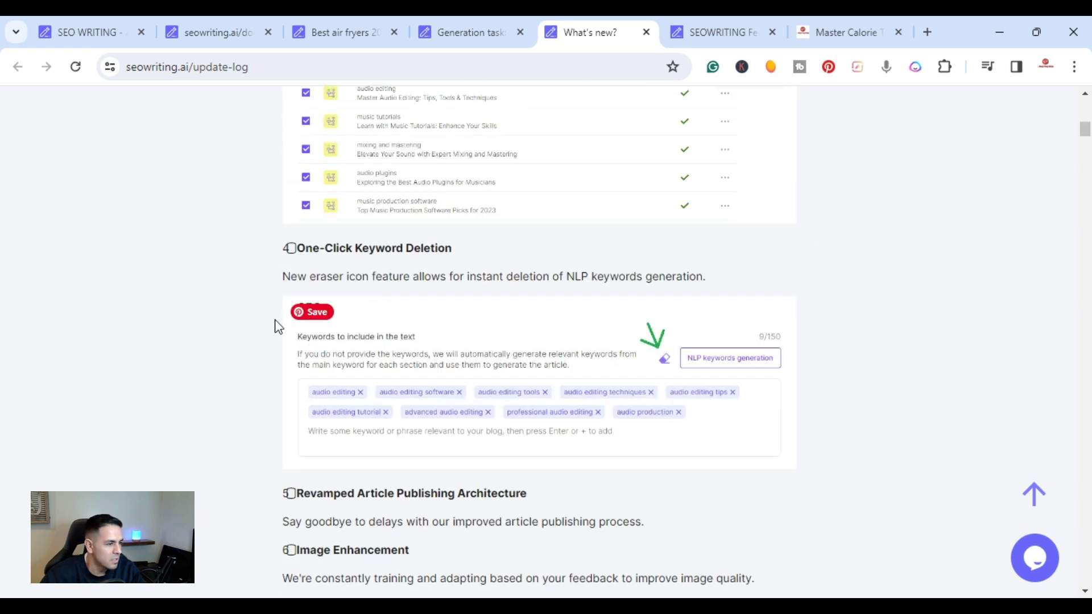
pyautogui.scroll(-3, 267, 314)
pyautogui.scroll(-1, 267, 313)
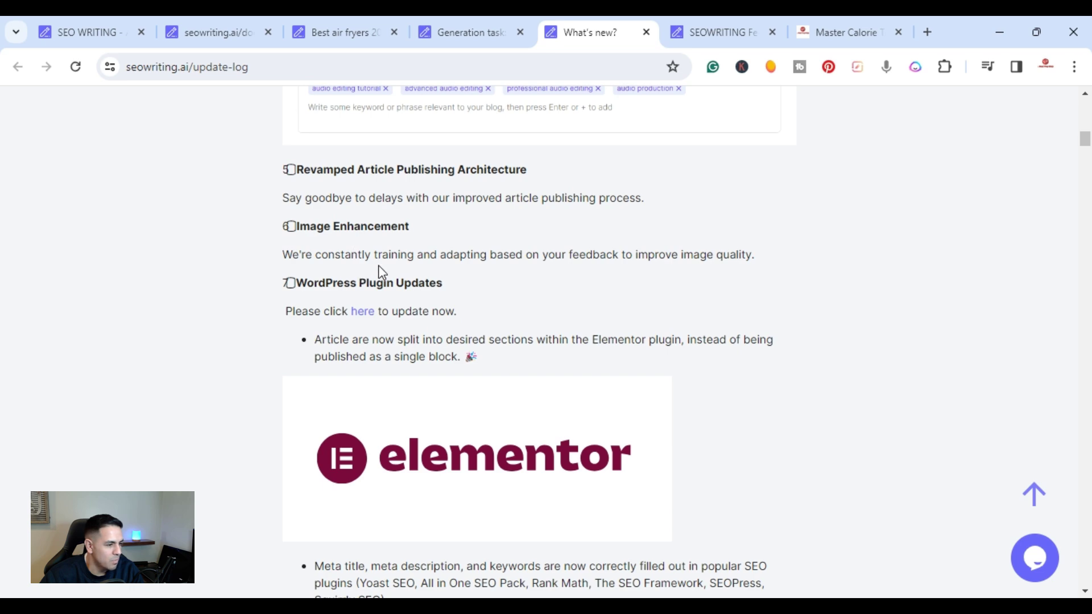
pyautogui.scroll(-1, 478, 276)
pyautogui.scroll(-1, 426, 275)
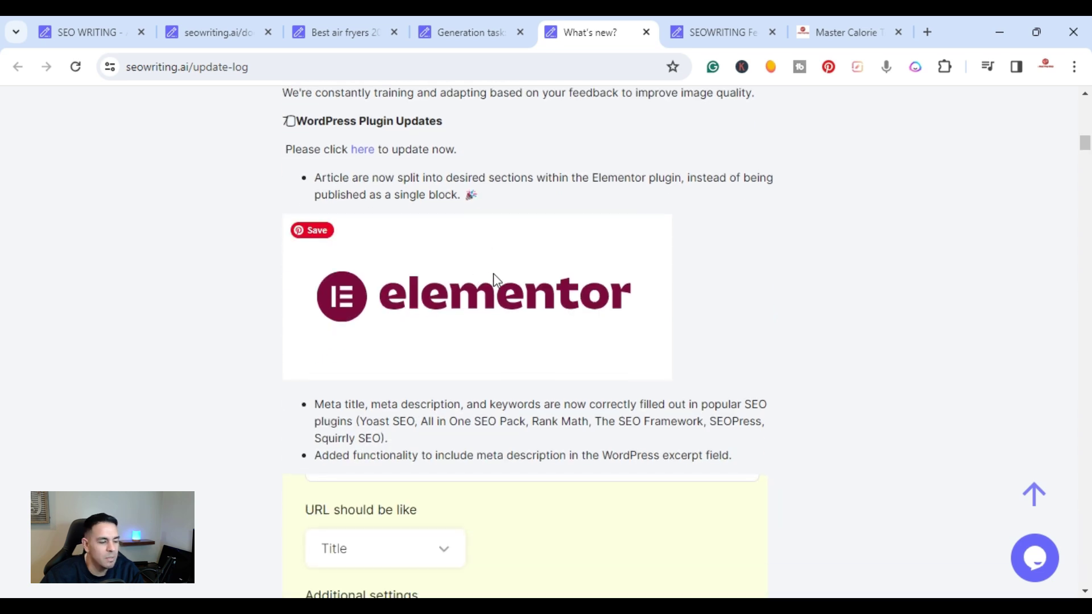
pyautogui.scroll(2, 601, 283)
pyautogui.scroll(-8, 601, 283)
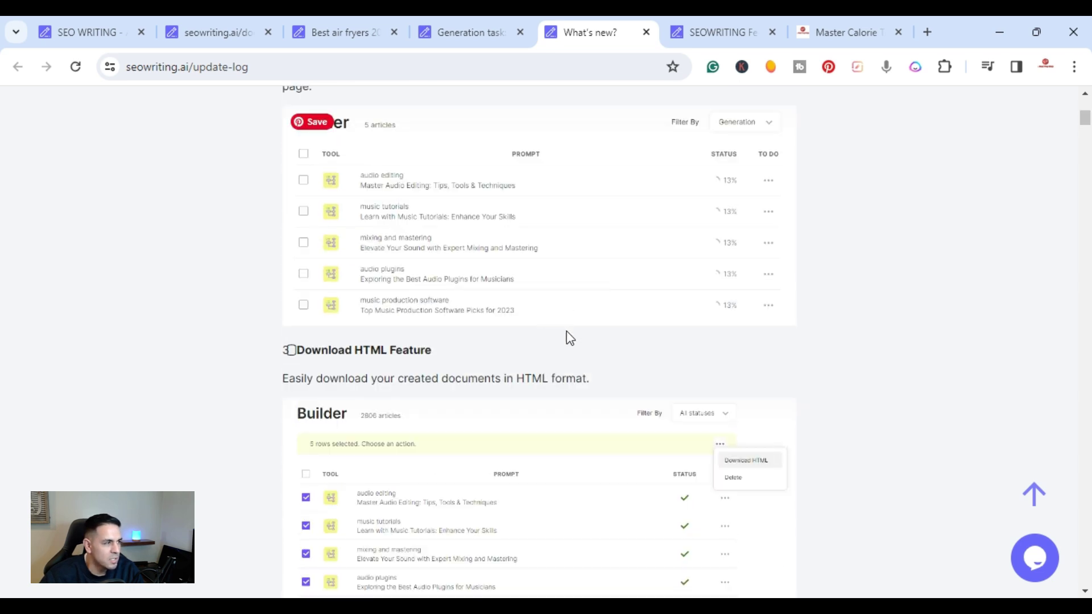
pyautogui.scroll(4, 435, 290)
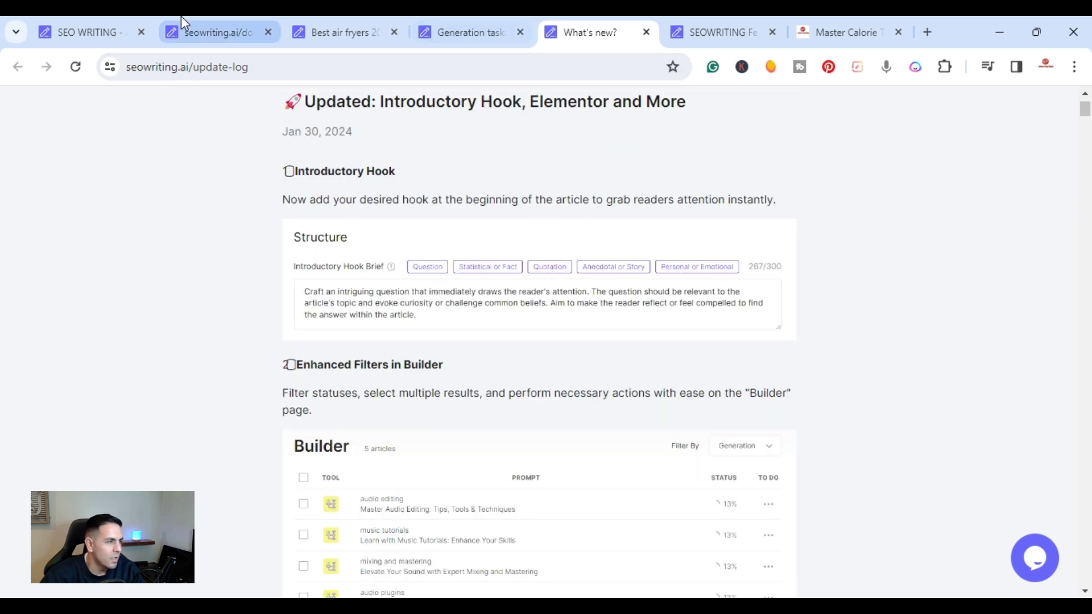
pyautogui.click(181, 32)
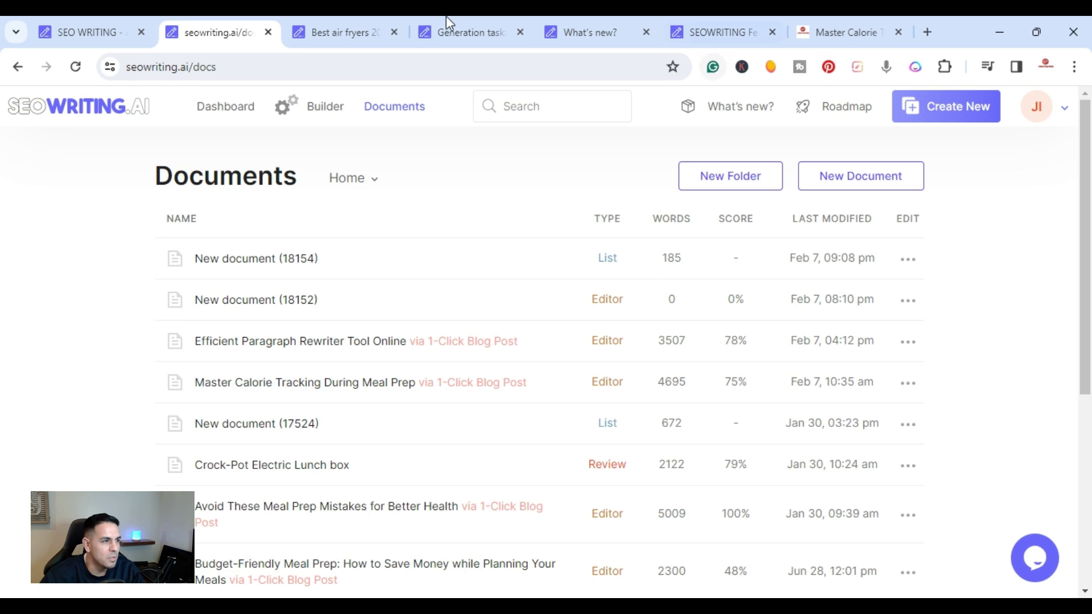
pyautogui.click(468, 32)
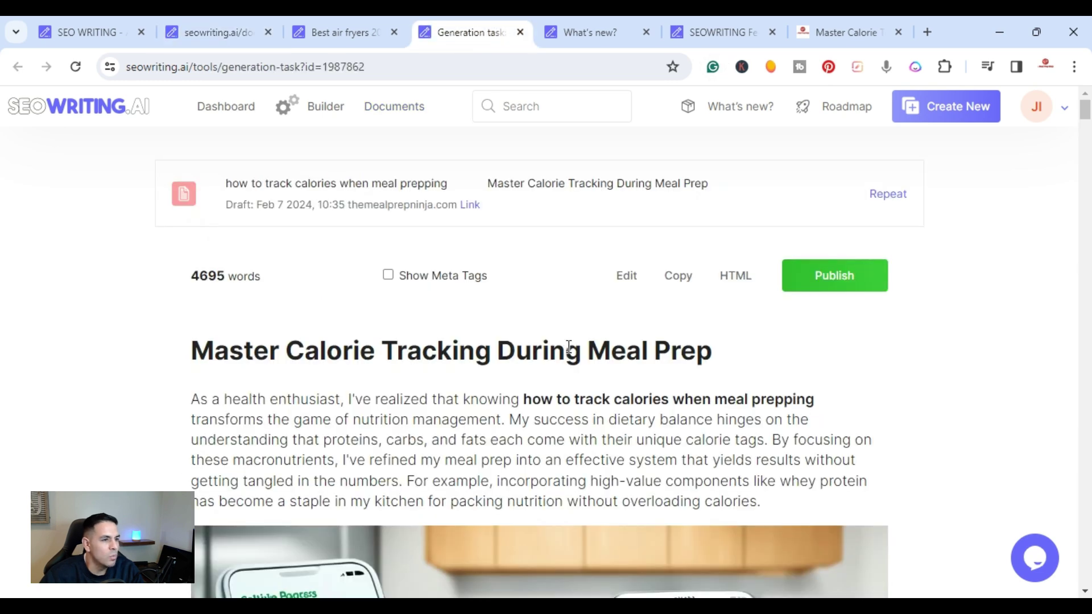
# Review the public roadmap and trending feature requests, then return to the Documents library.
pyautogui.click(724, 32)
pyautogui.scroll(-2, 120, 273)
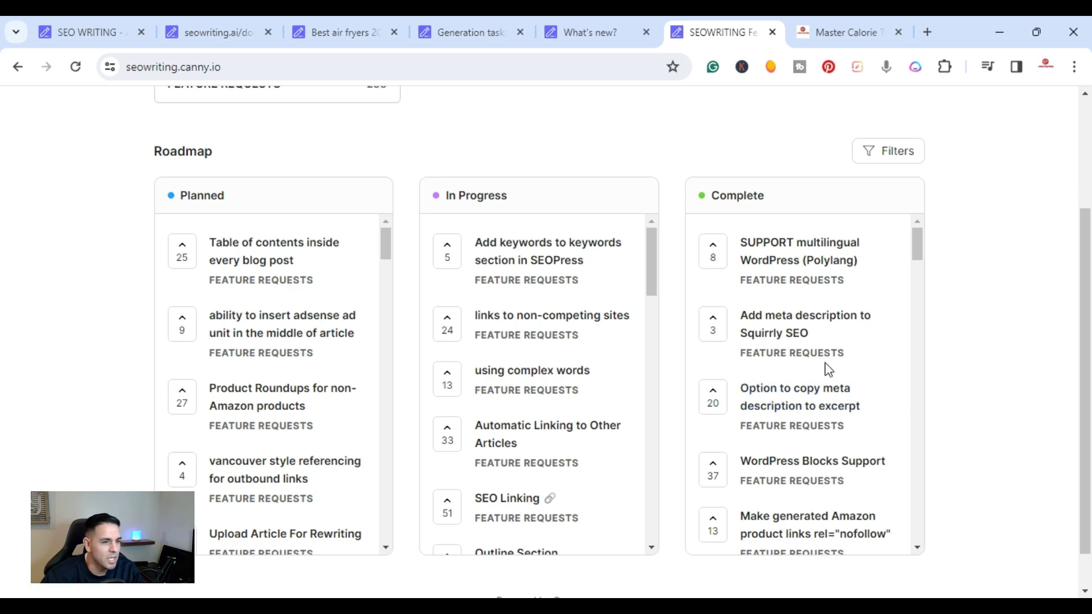
pyautogui.scroll(2, 616, 326)
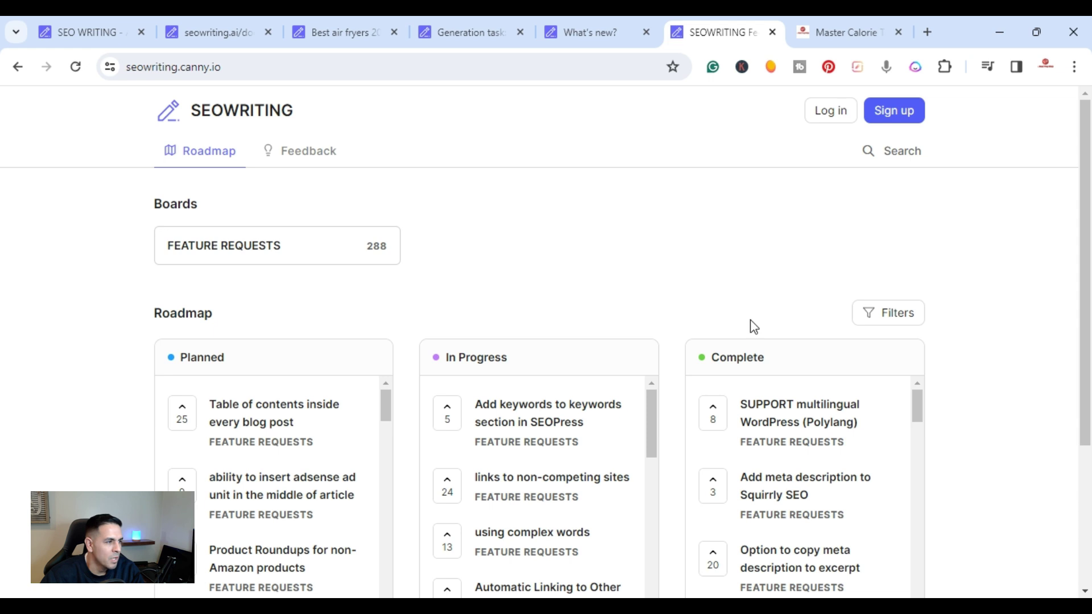
pyautogui.click(303, 156)
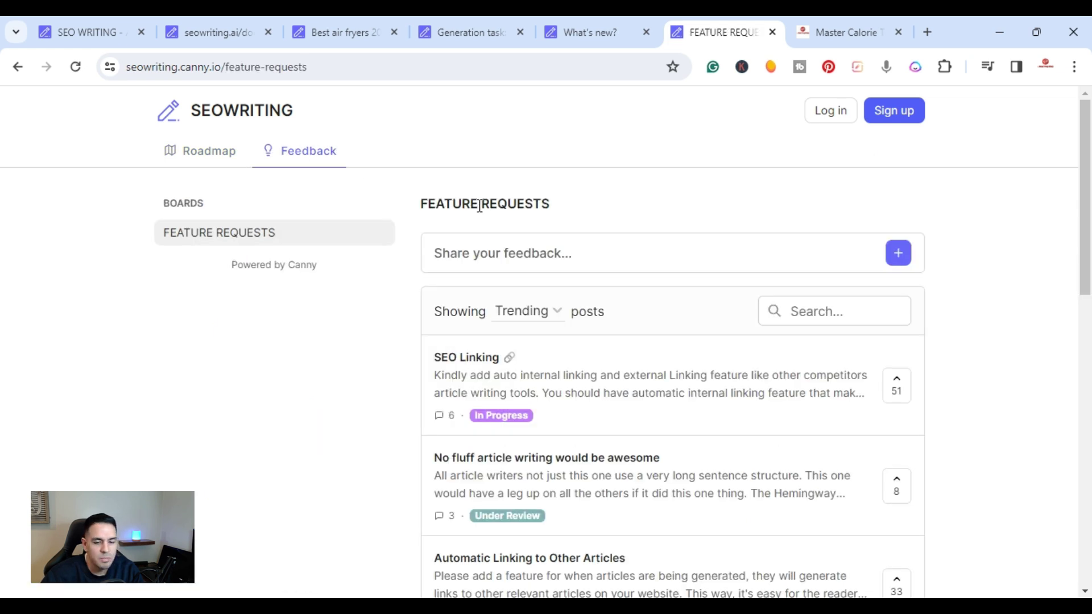
pyautogui.scroll(-1, 521, 213)
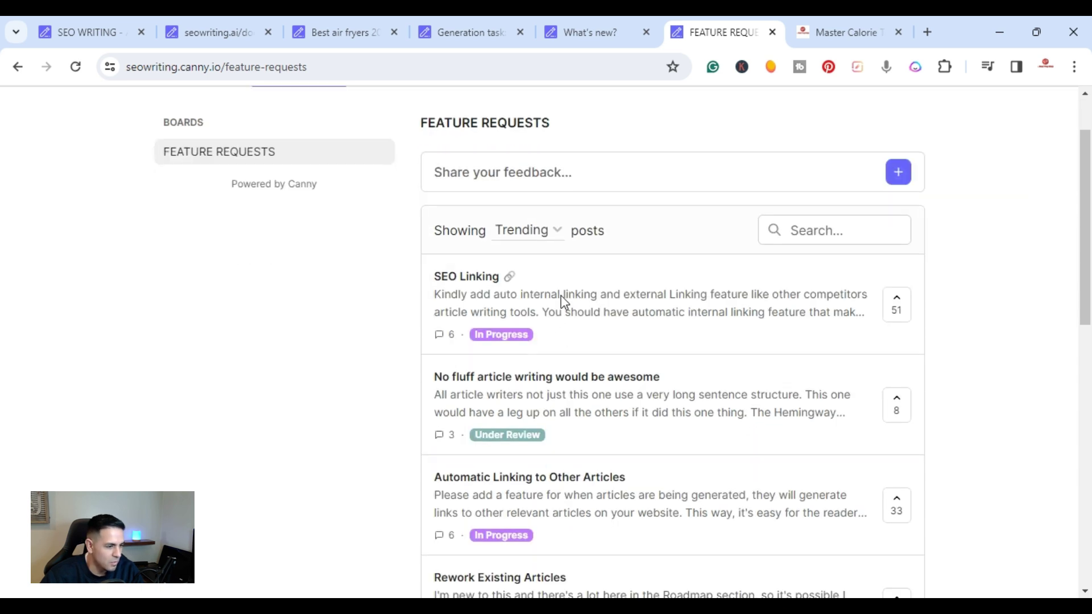
pyautogui.scroll(1, 687, 384)
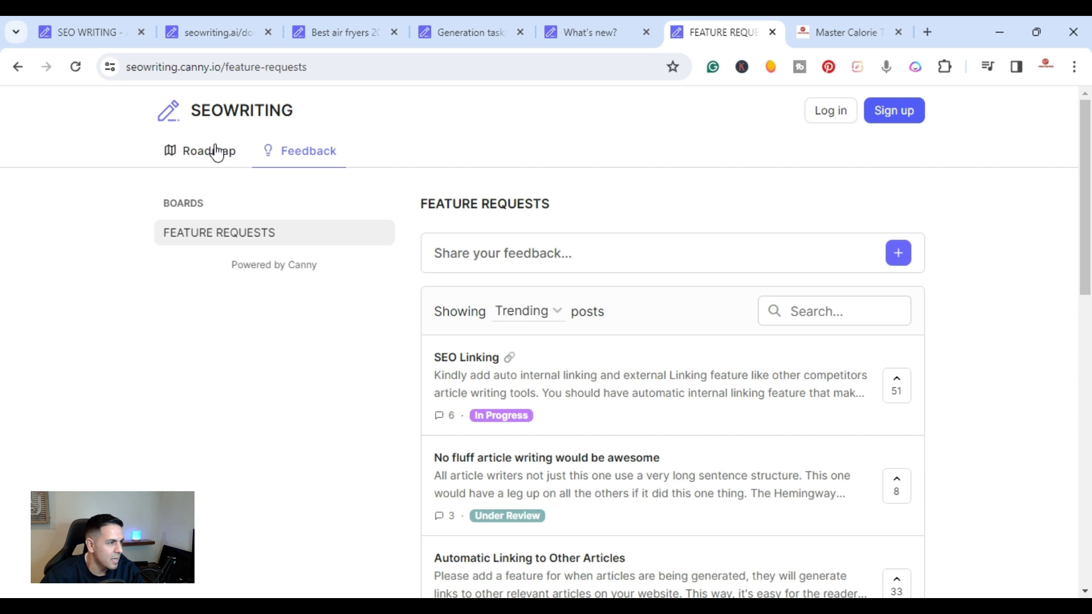
pyautogui.click(208, 151)
pyautogui.click(209, 32)
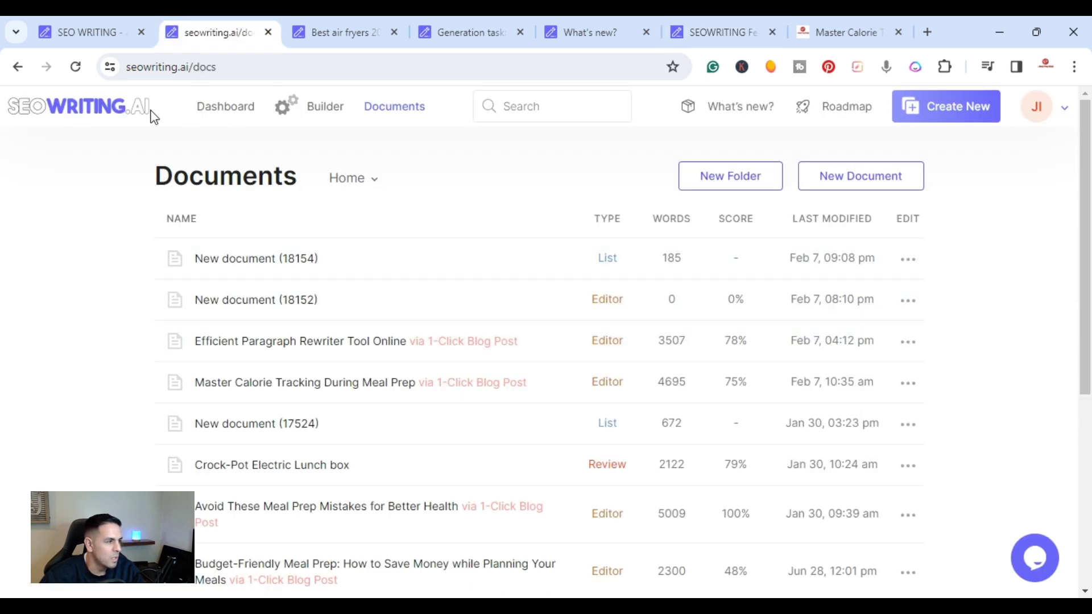
# Return to the dashboard and launch the 1-Click Blog Post generator.
pyautogui.click(225, 108)
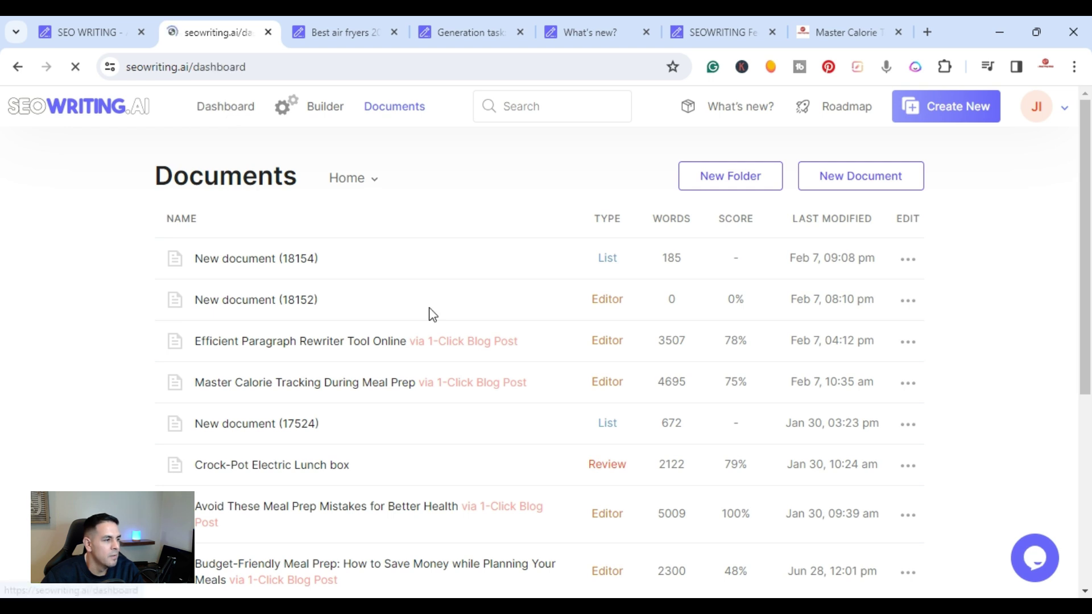
pyautogui.scroll(-4, 432, 326)
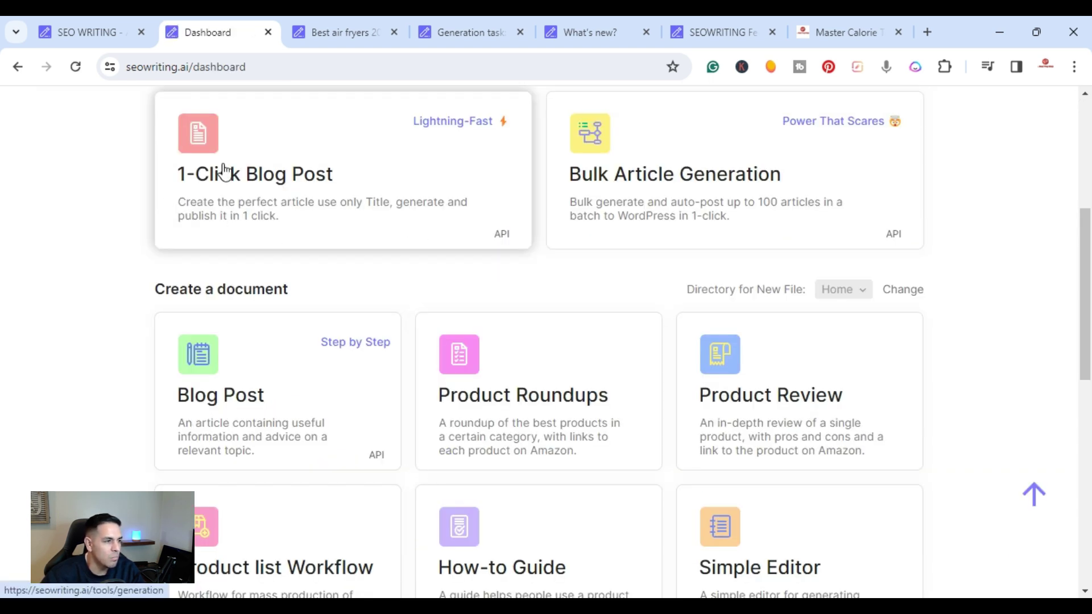
pyautogui.click(330, 184)
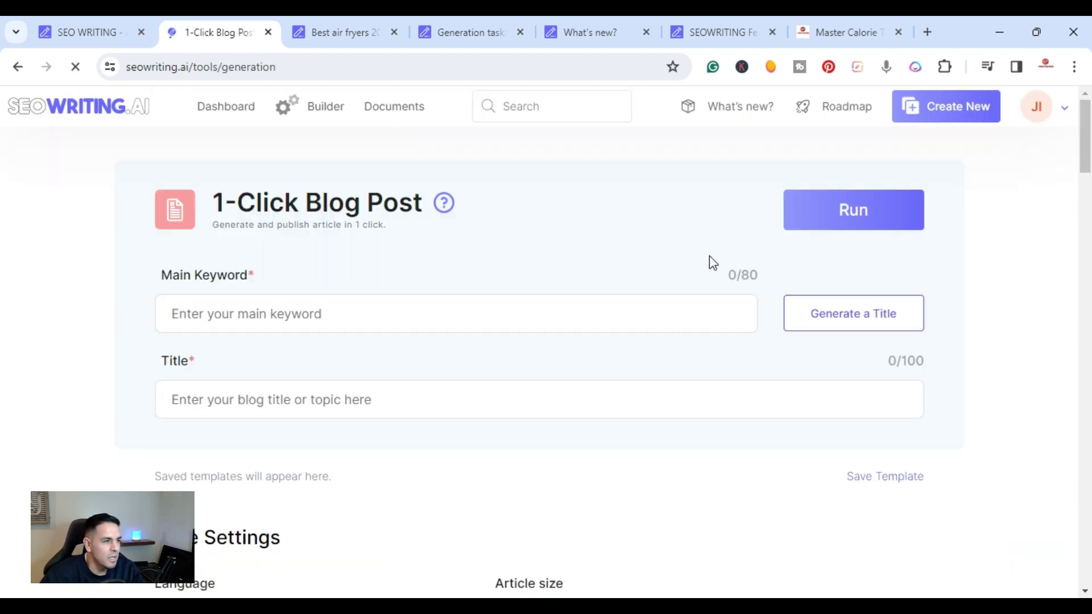
pyautogui.scroll(-1, 576, 201)
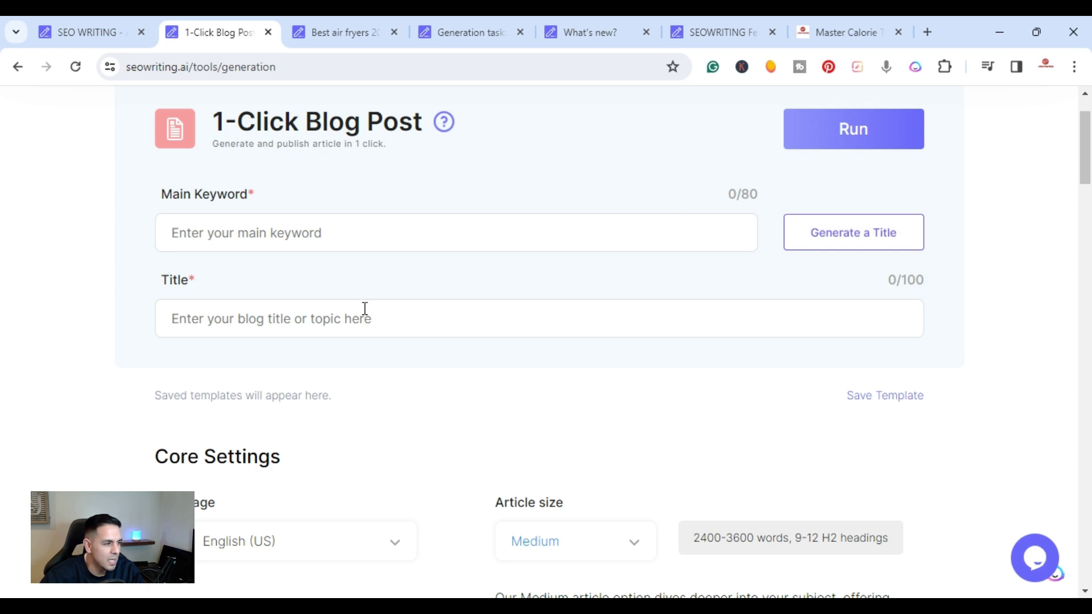
pyautogui.scroll(-1, 364, 309)
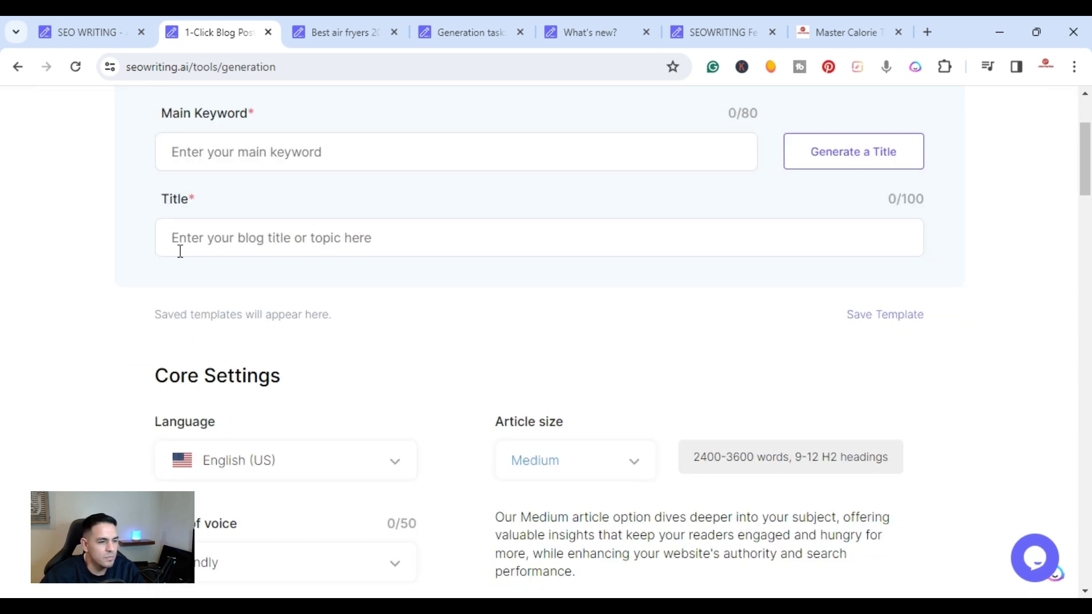
pyautogui.scroll(-1, 378, 259)
pyautogui.scroll(-1, 378, 258)
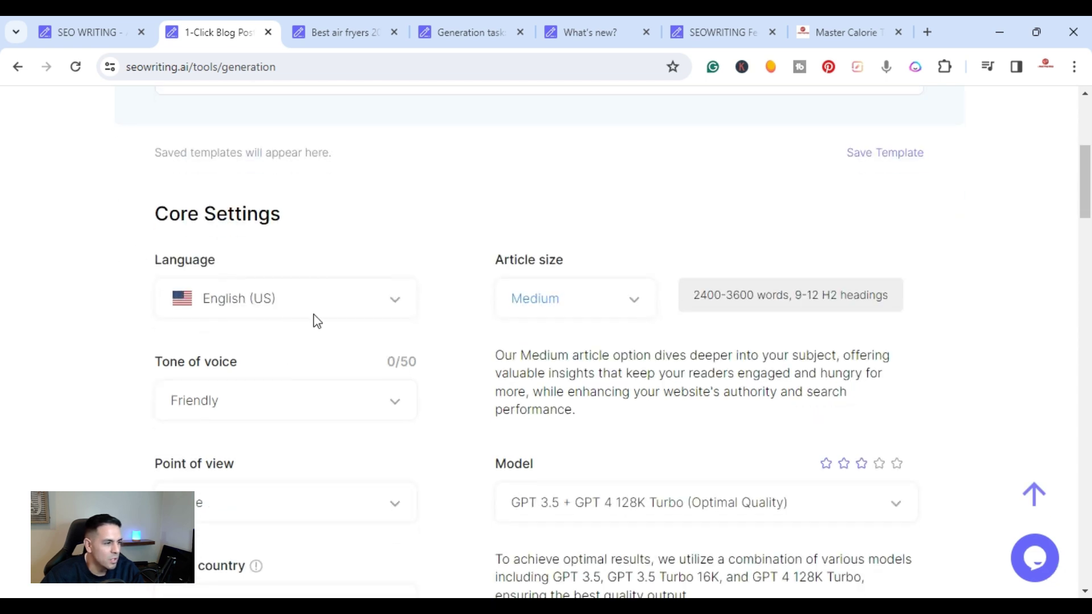
# Check the language choices, then set Article size to Large (3600-5200 words).
pyautogui.click(353, 307)
pyautogui.click(51, 294)
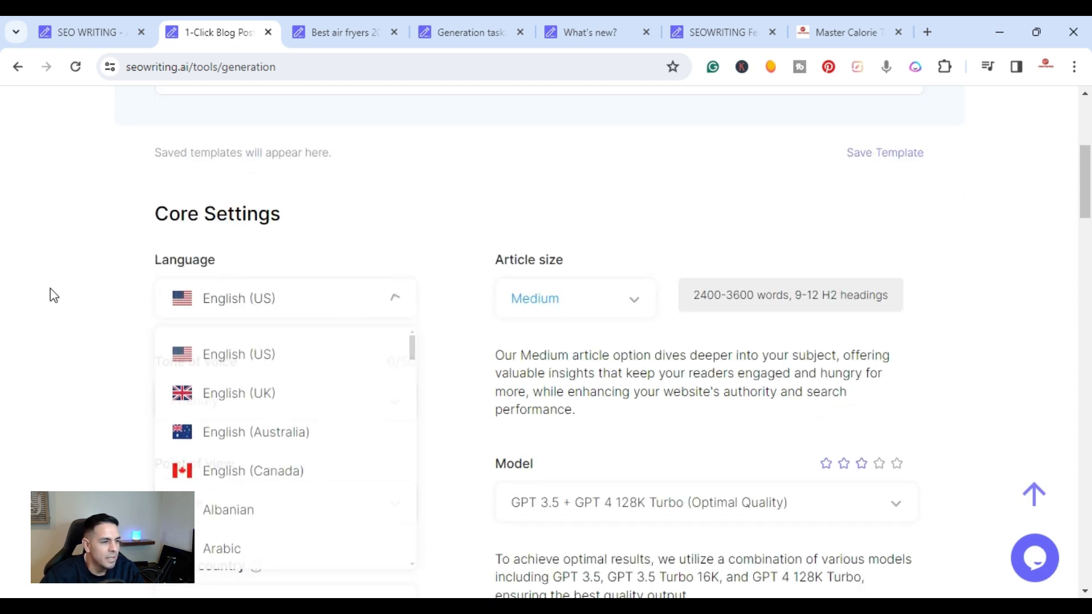
pyautogui.click(593, 298)
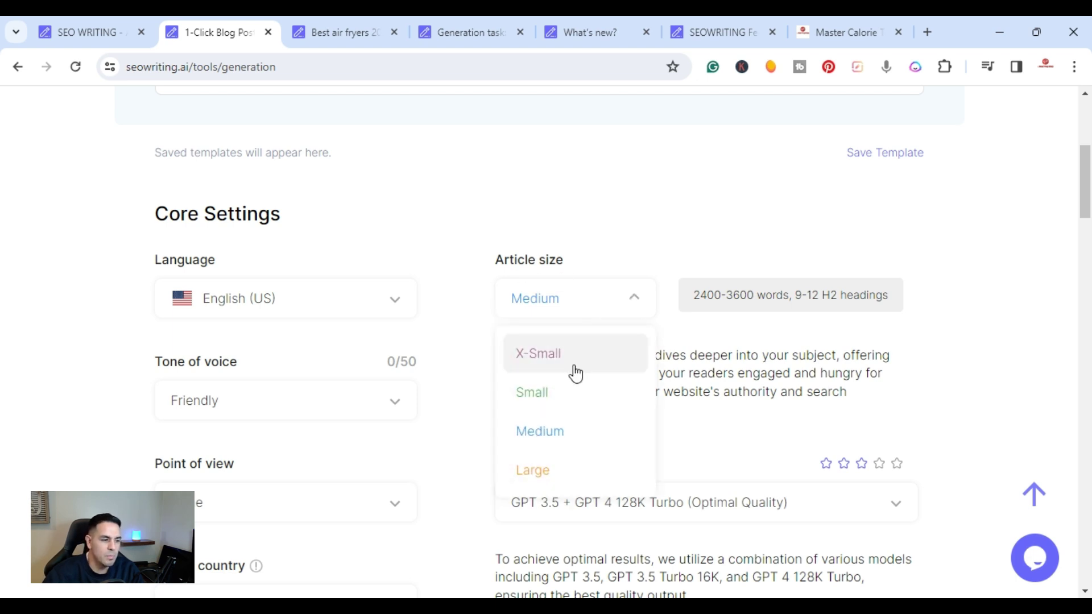
pyautogui.click(566, 431)
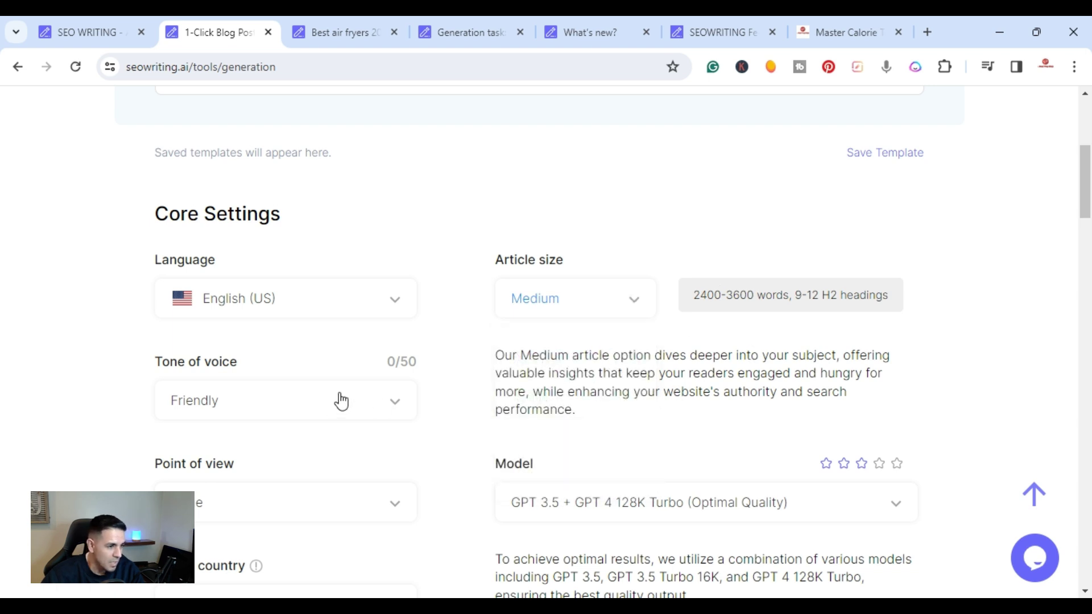
pyautogui.click(599, 295)
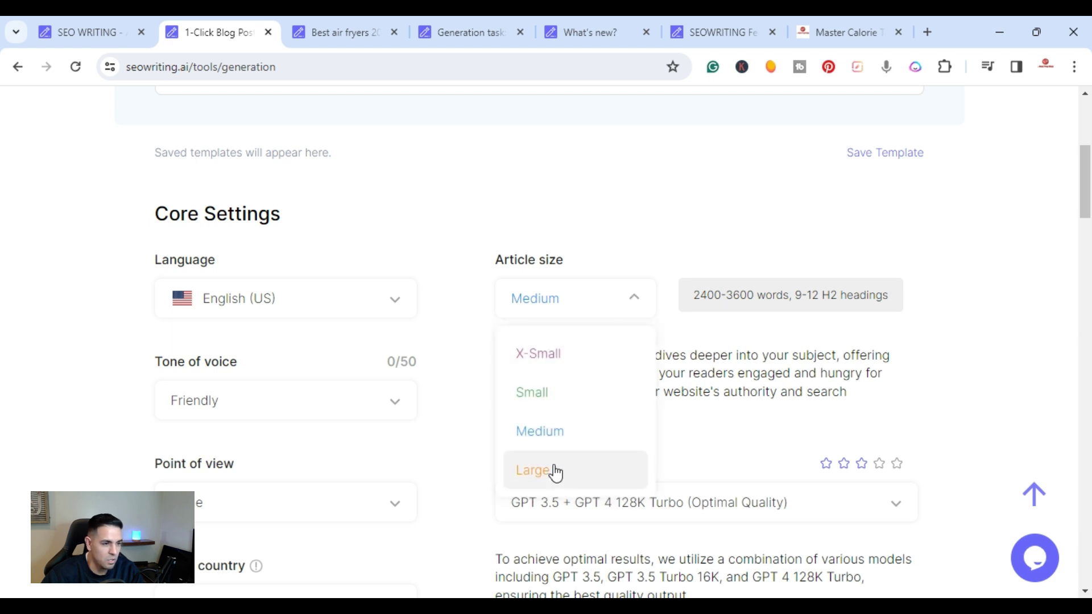
pyautogui.click(555, 470)
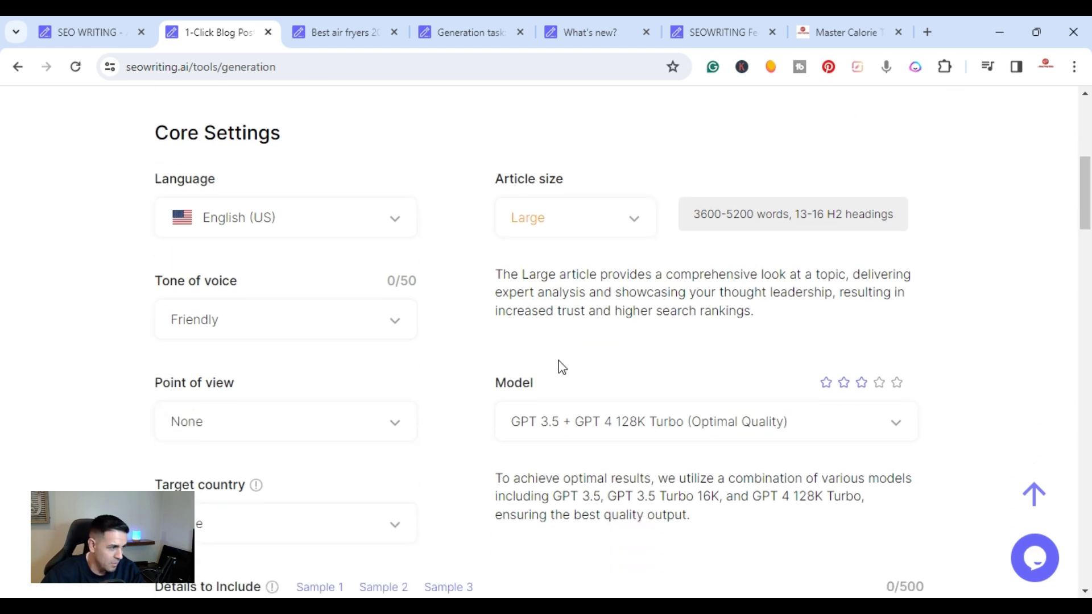
# Set tone to Professional, keeping point of view None and the default GPT model.
pyautogui.click(393, 322)
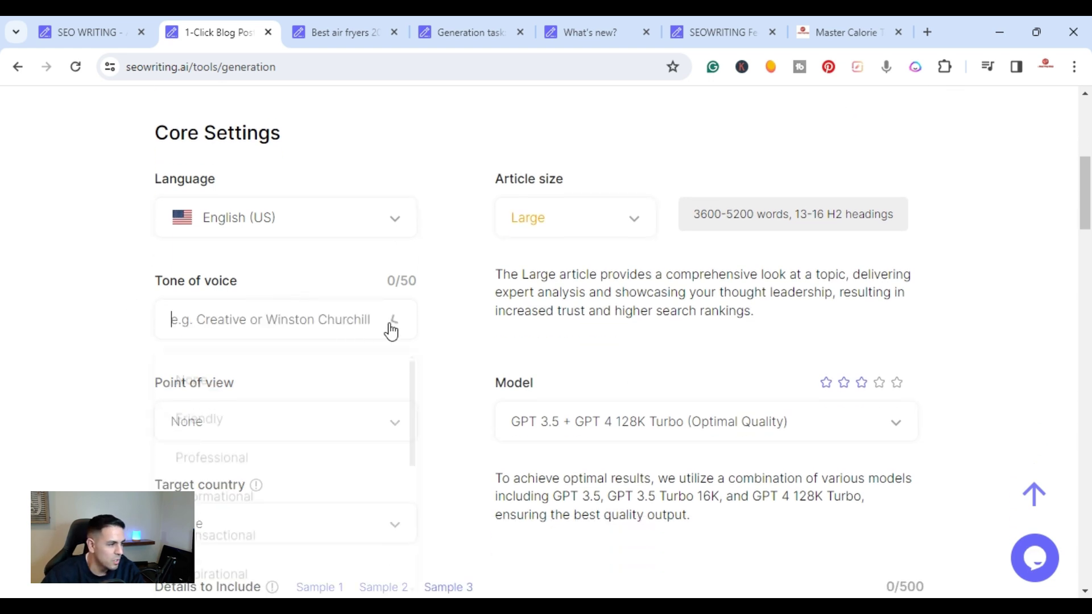
pyautogui.scroll(-2, 369, 354)
pyautogui.scroll(2, 370, 353)
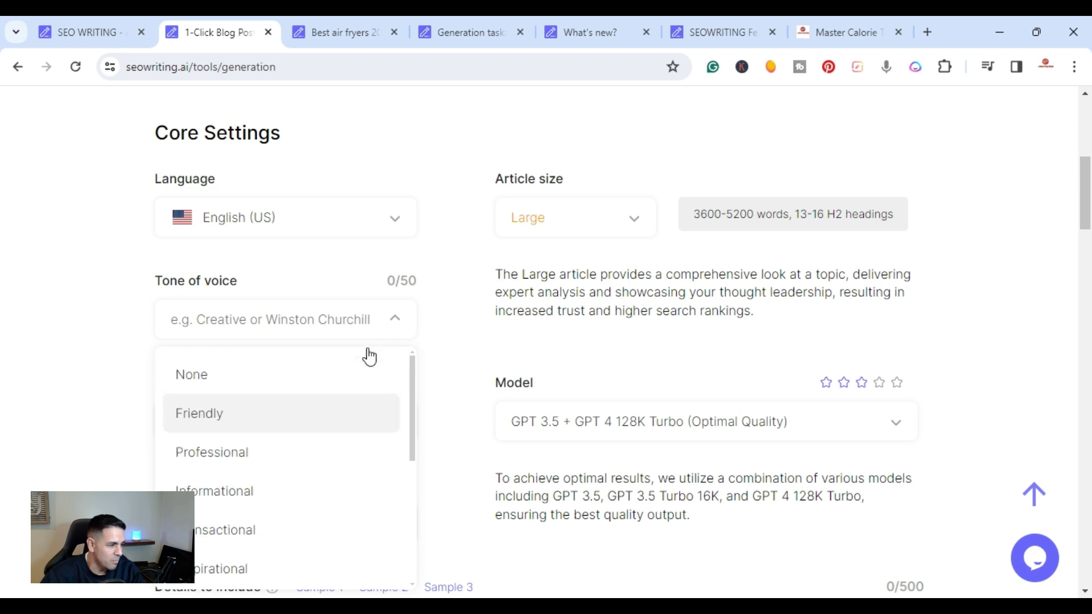
pyautogui.scroll(-2, 369, 353)
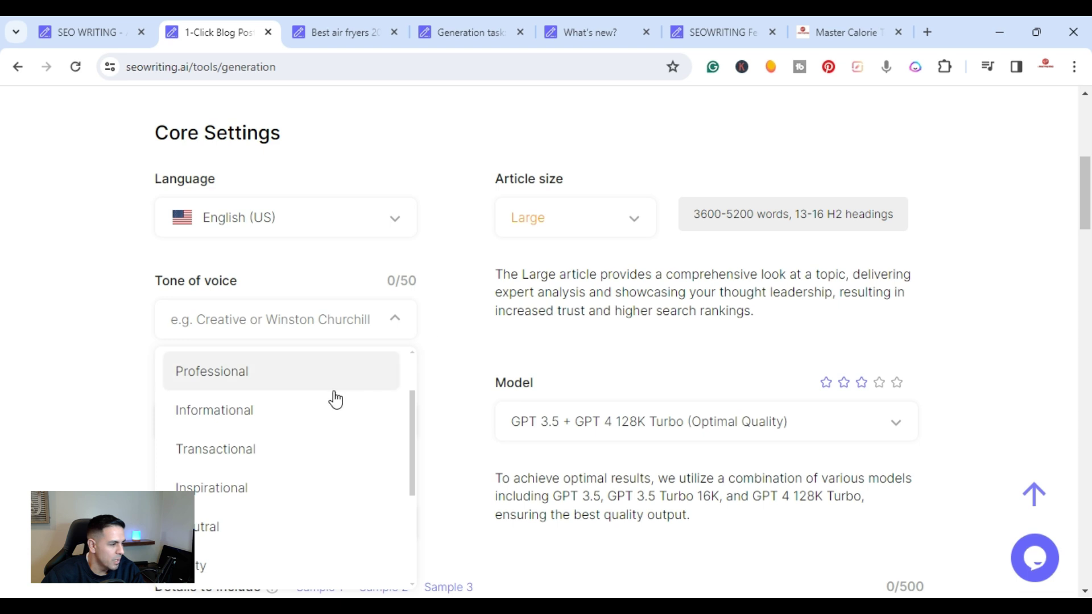
pyautogui.click(312, 371)
pyautogui.scroll(-1, 495, 302)
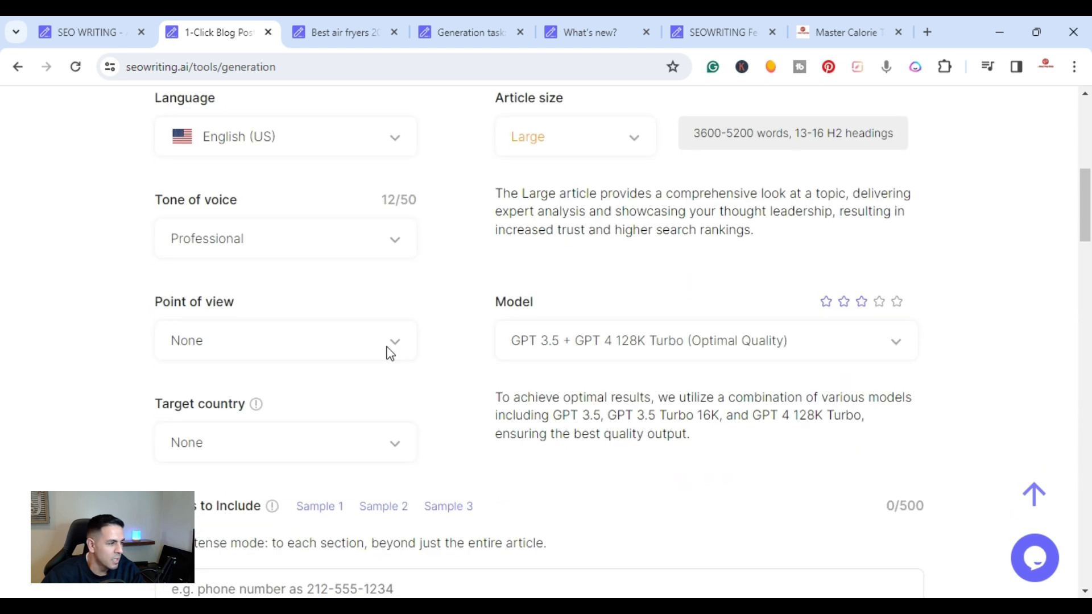
pyautogui.click(236, 341)
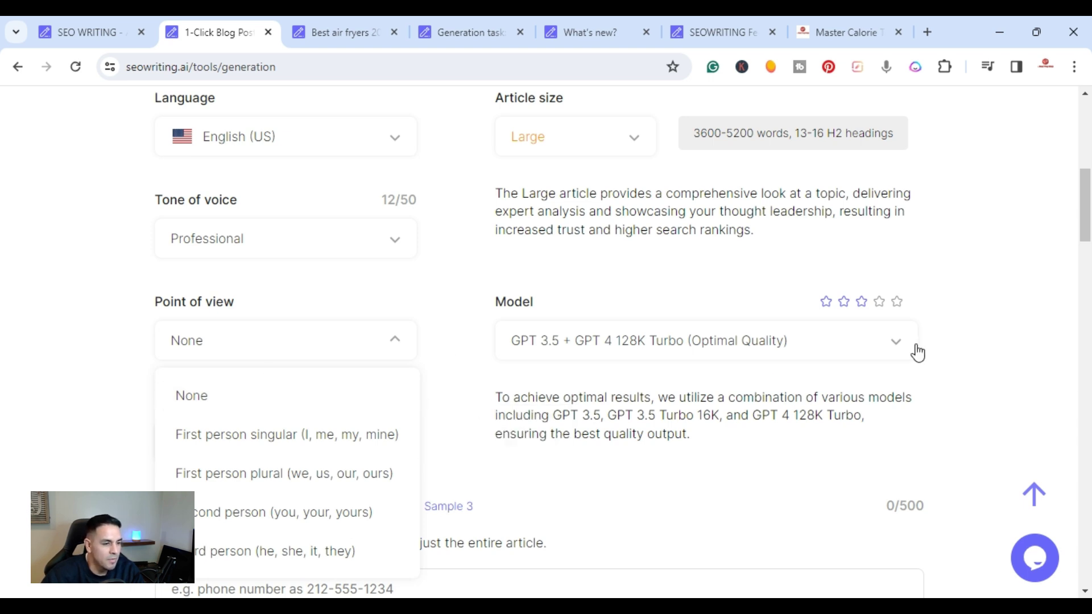
pyautogui.click(970, 316)
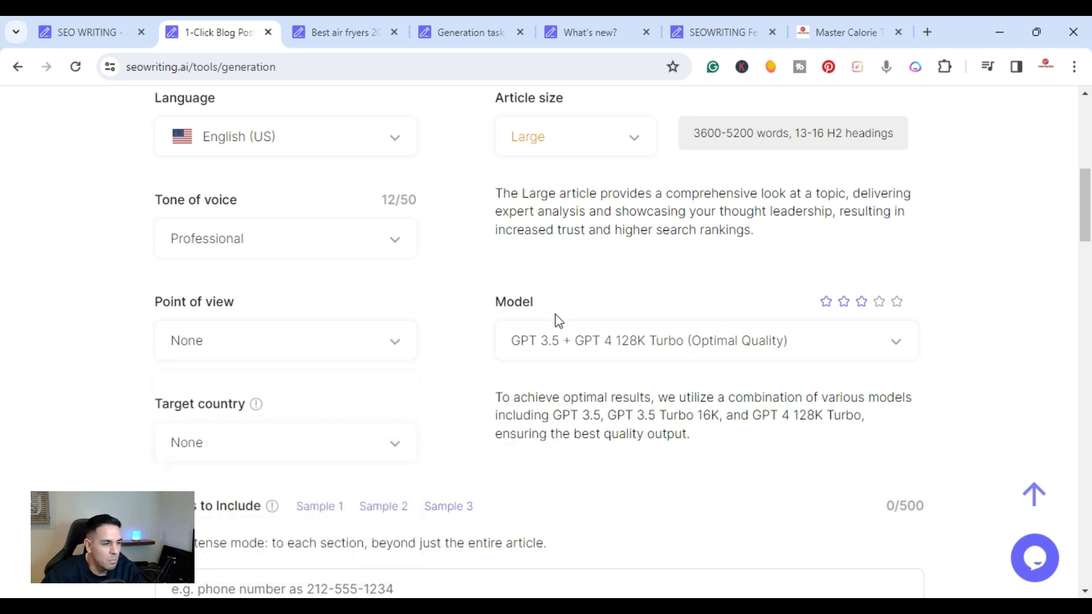
pyautogui.click(893, 340)
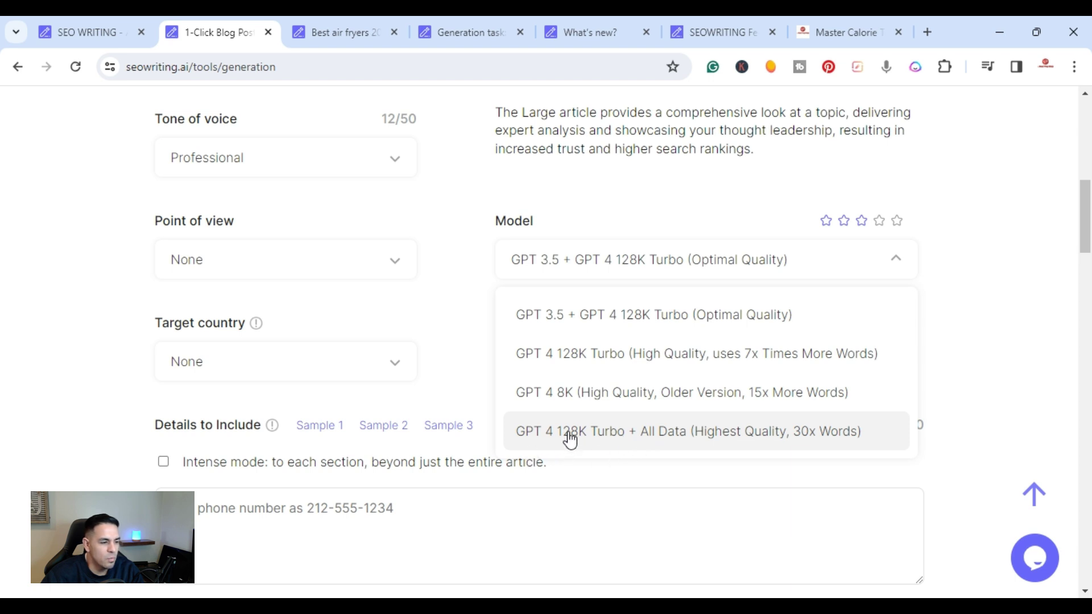
pyautogui.scroll(-1, 767, 384)
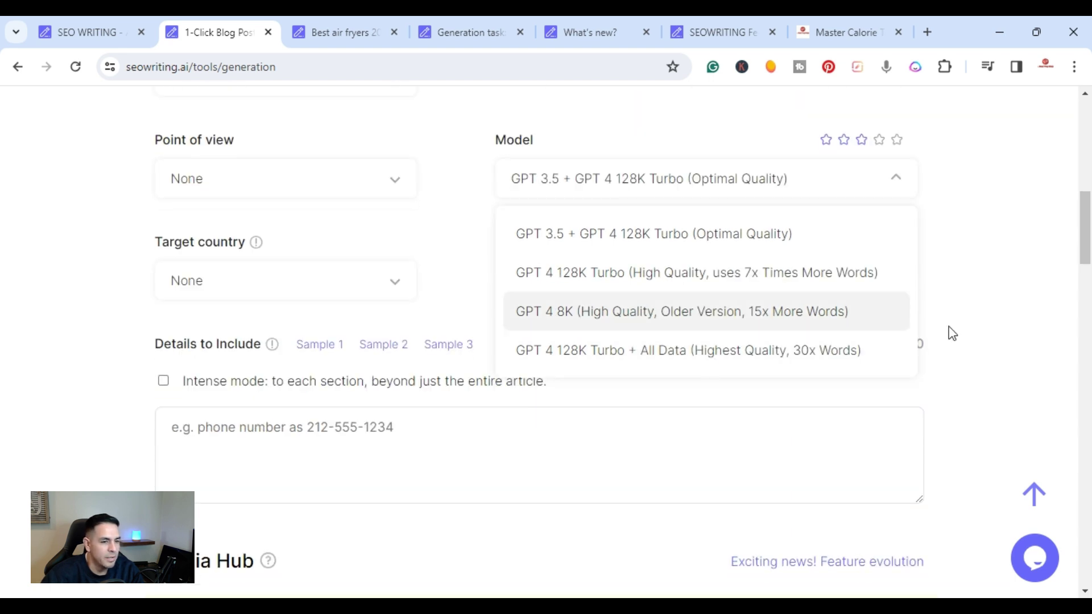
pyautogui.click(966, 321)
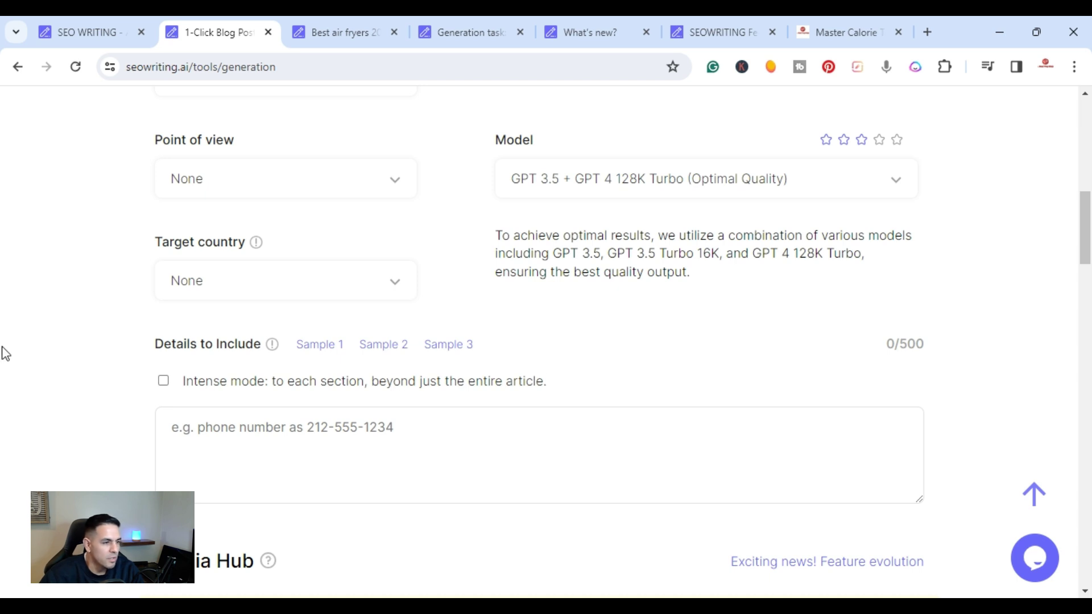
pyautogui.scroll(-1, 664, 403)
pyautogui.scroll(-1, 663, 403)
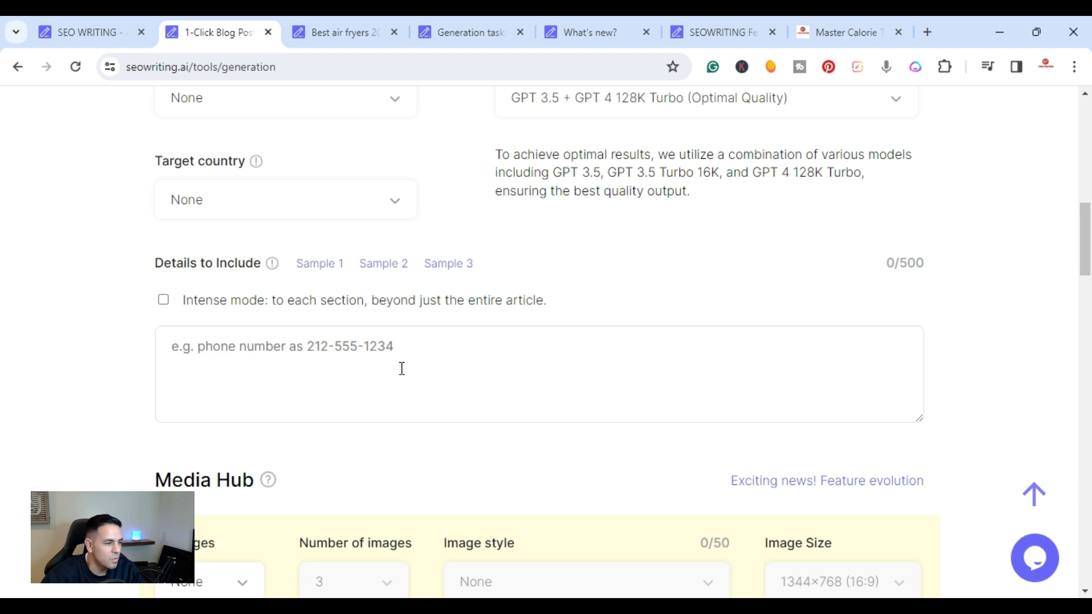
pyautogui.scroll(-3, 401, 369)
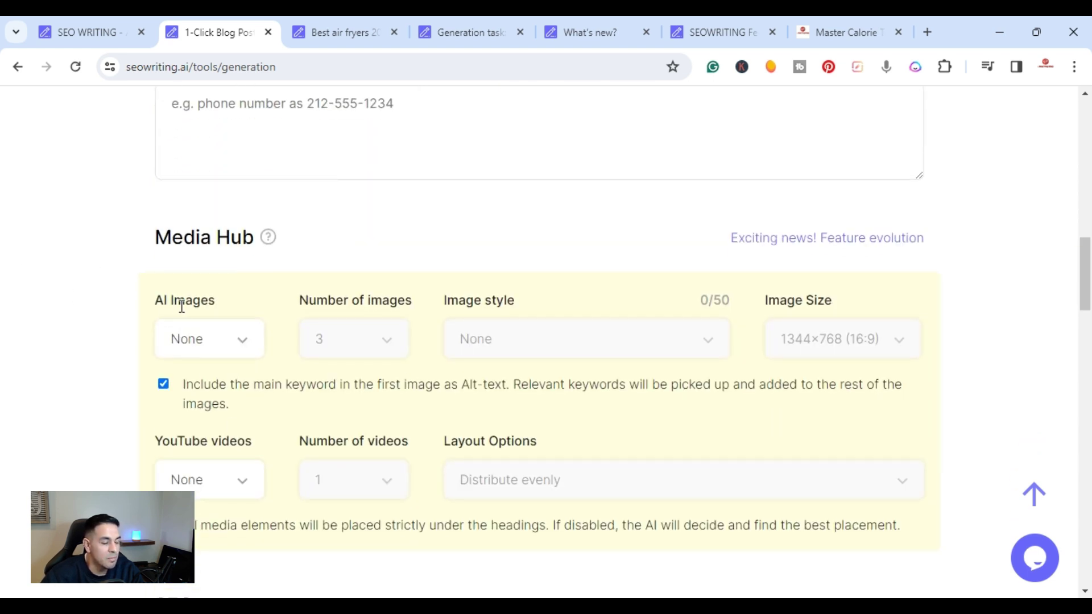
# Set AI Images to Yes with 3 images and image style None.
pyautogui.click(247, 344)
pyautogui.click(205, 430)
pyautogui.click(354, 339)
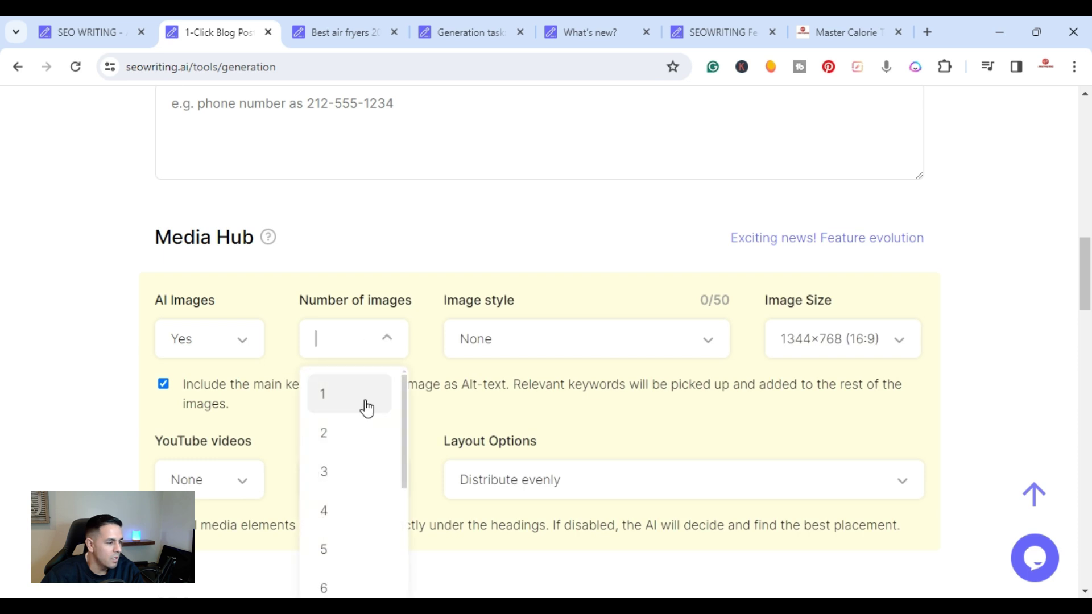
pyautogui.scroll(-2, 367, 406)
pyautogui.scroll(1, 350, 443)
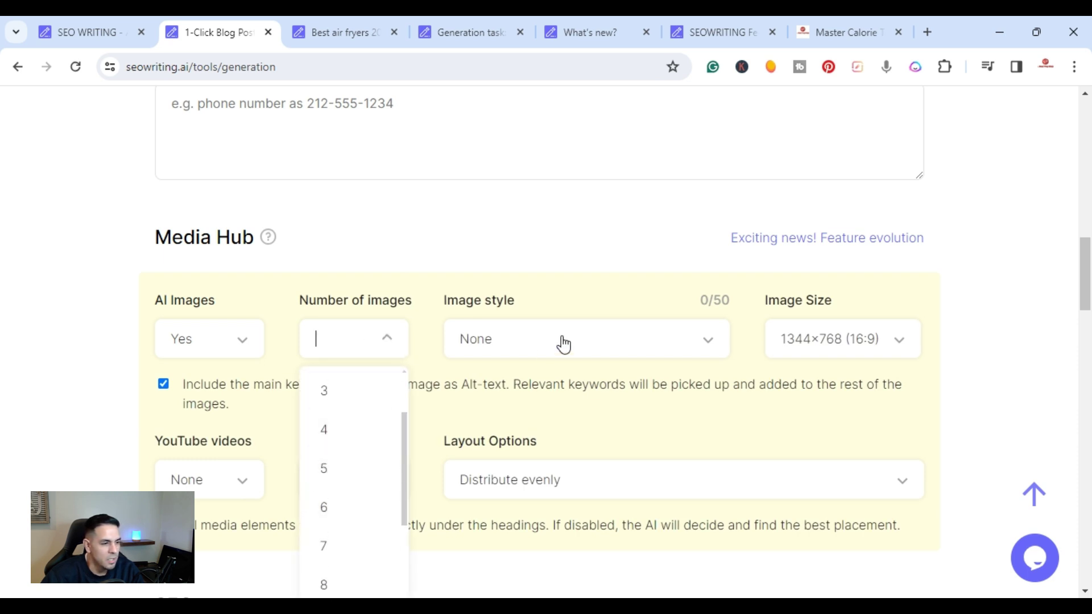
pyautogui.click(564, 343)
pyautogui.scroll(-1, 665, 342)
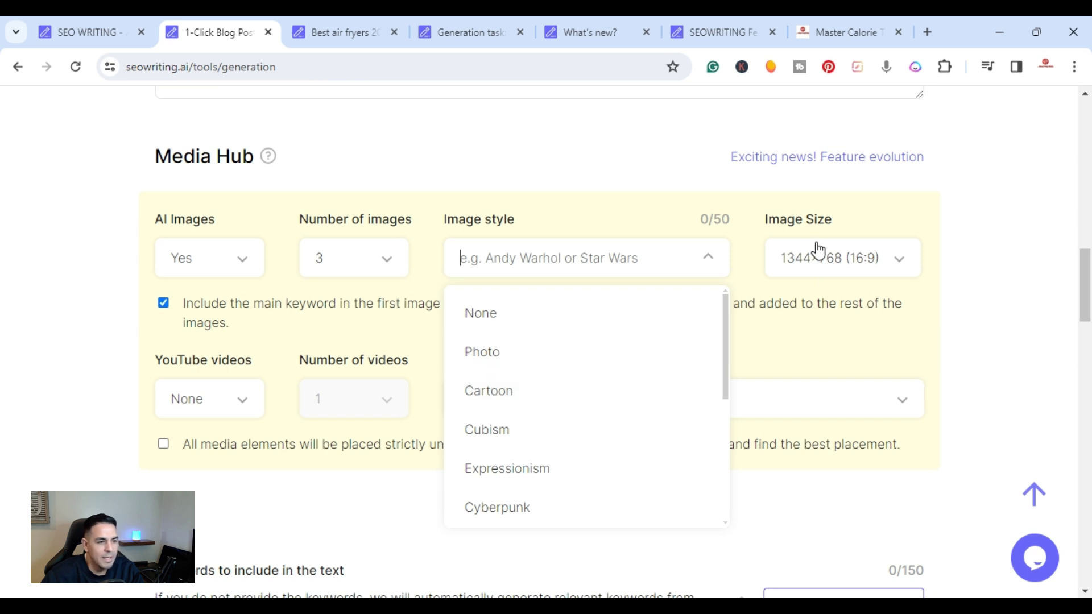
pyautogui.click(1015, 263)
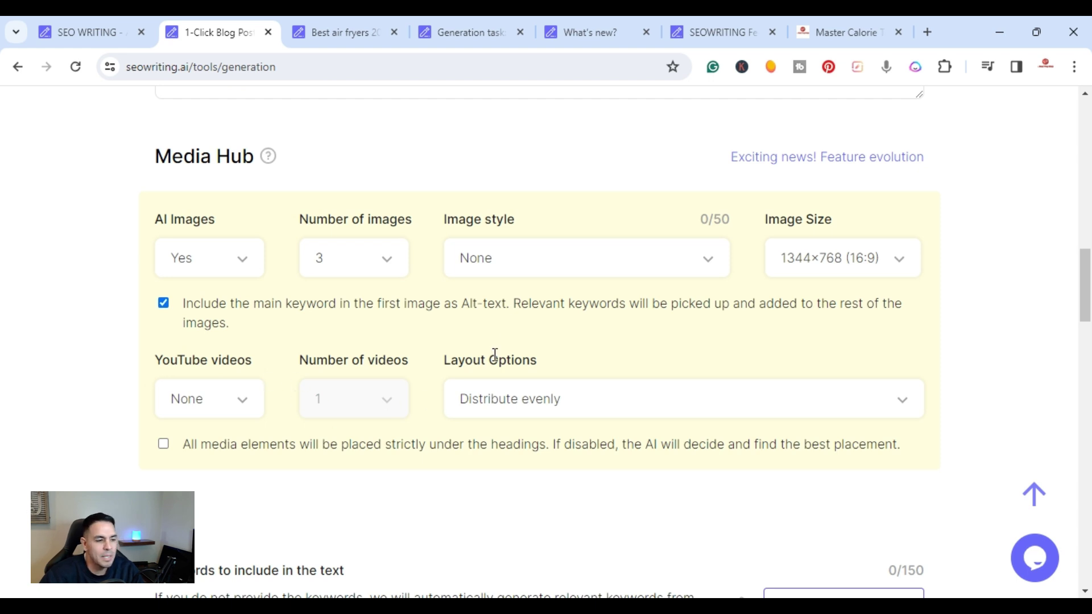
pyautogui.scroll(-2, 751, 372)
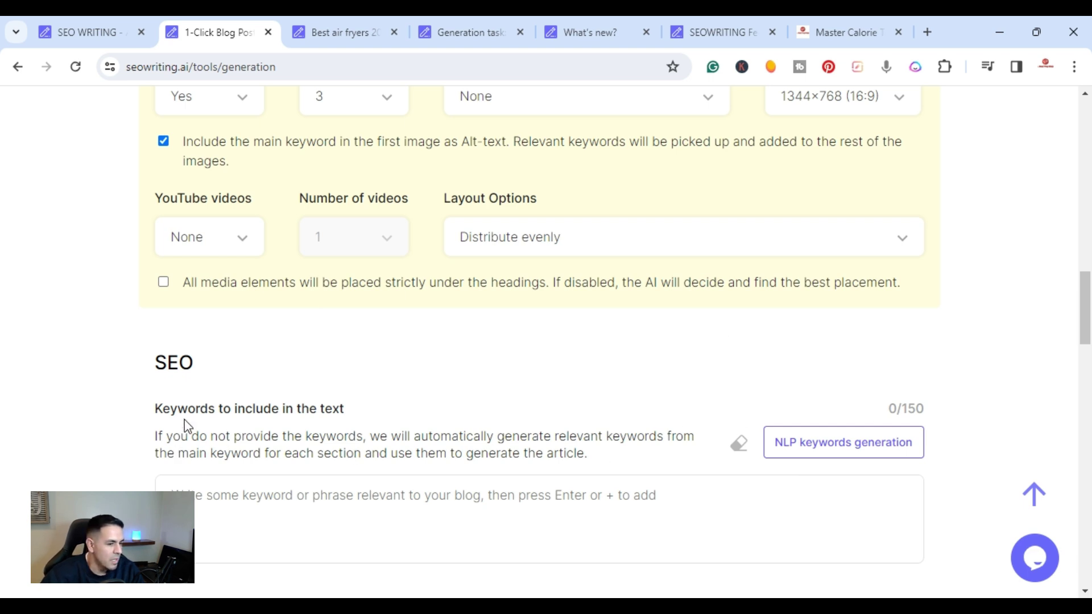
pyautogui.scroll(-1, 417, 461)
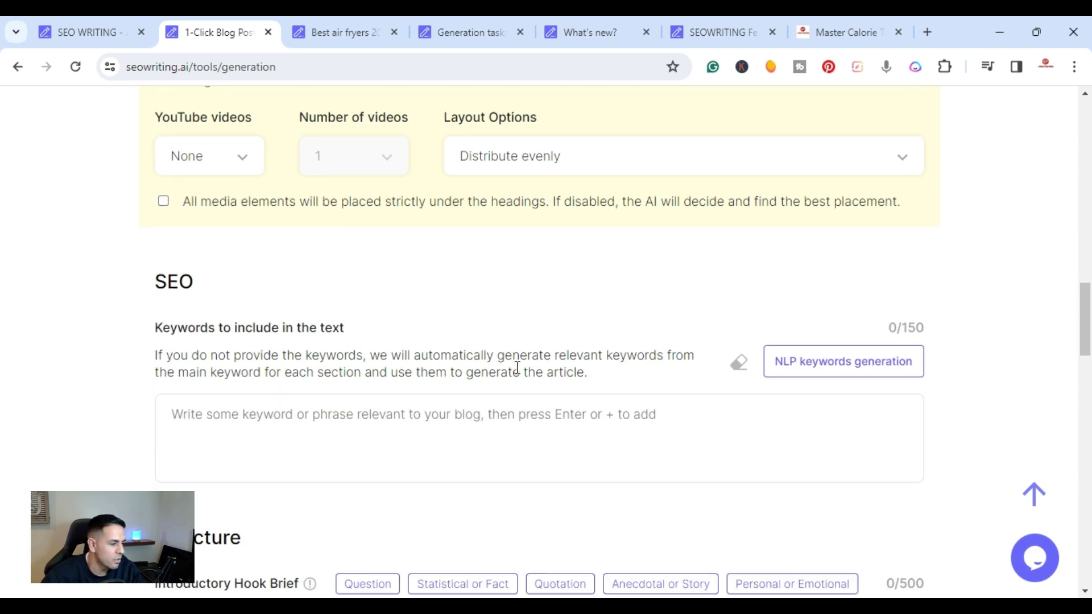
pyautogui.scroll(-2, 517, 369)
pyautogui.scroll(-1, 521, 368)
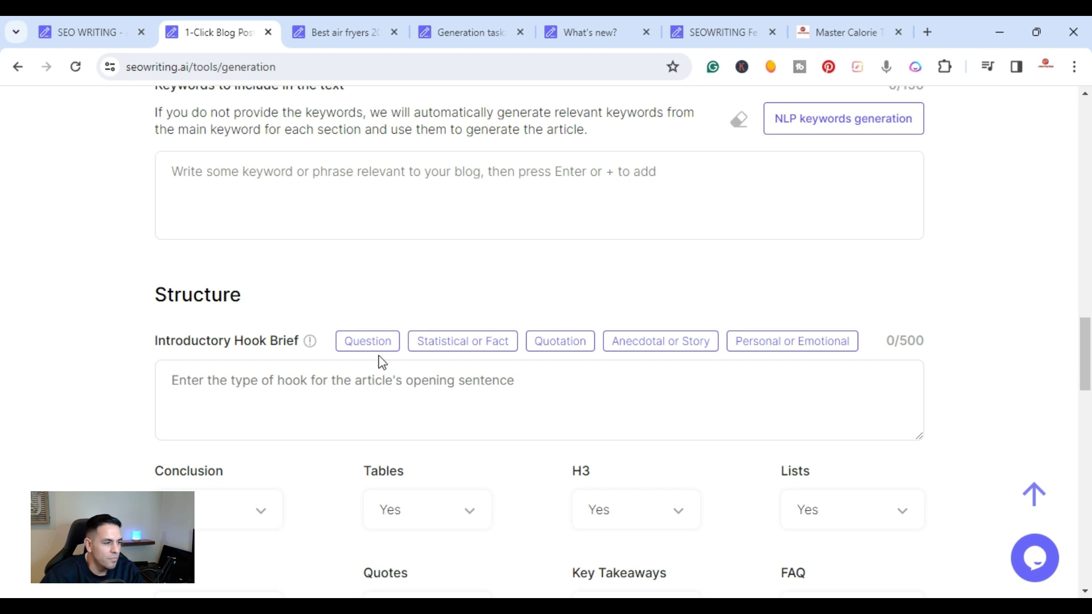
pyautogui.scroll(-1, 382, 360)
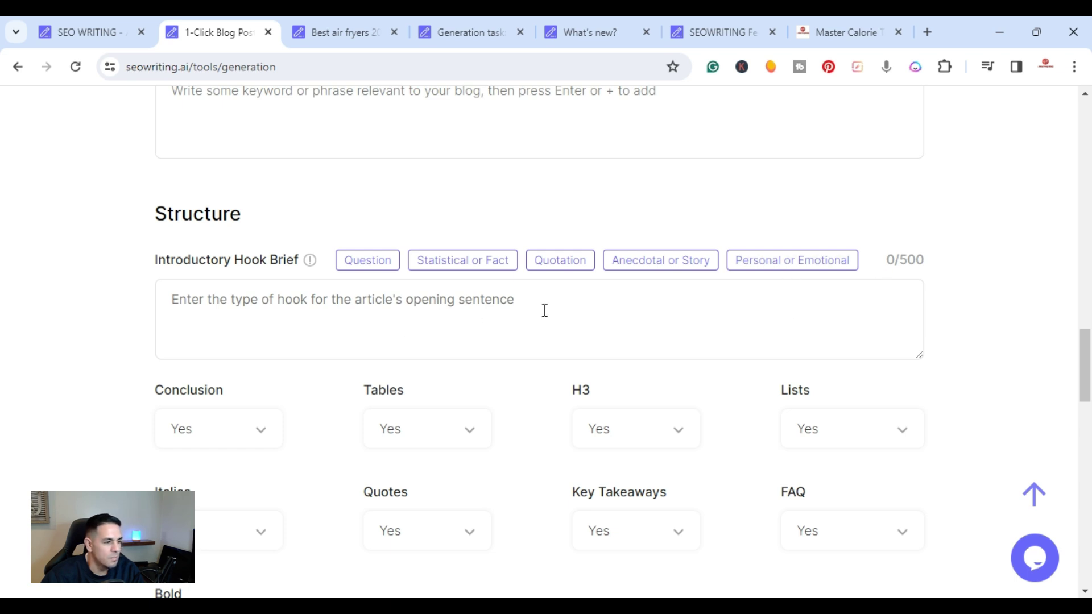
pyautogui.scroll(-1, 275, 334)
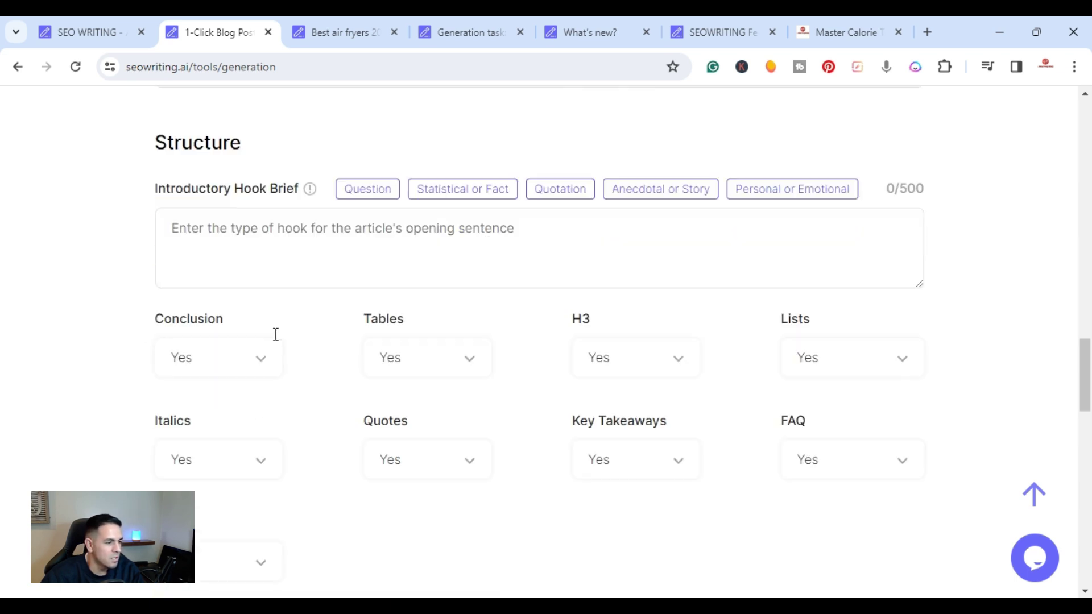
pyautogui.scroll(-1, 273, 337)
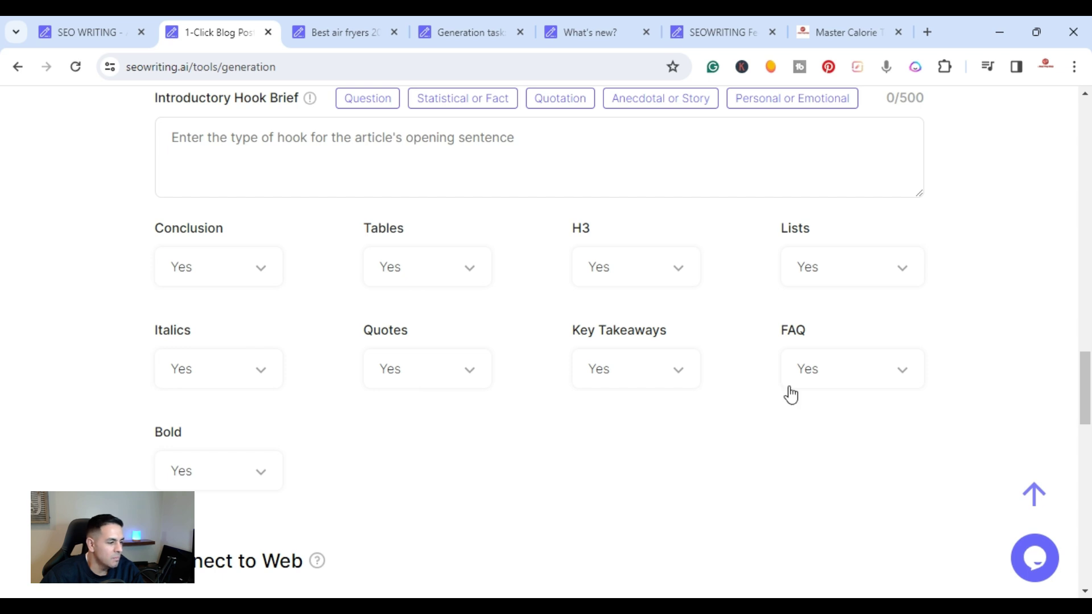
pyautogui.scroll(-2, 790, 394)
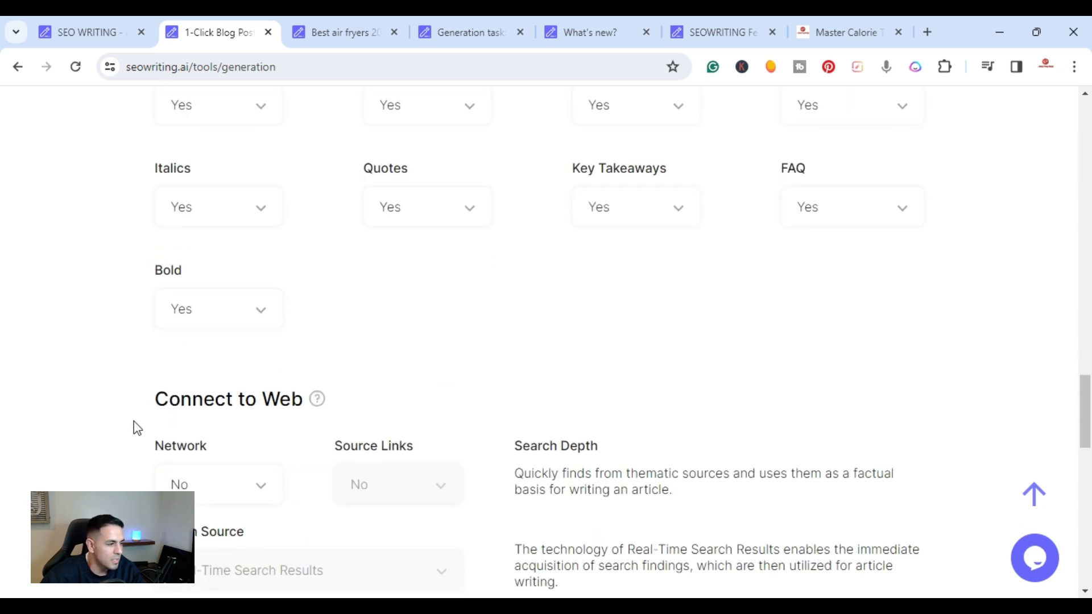
# Set Connect to Web to Yes for real-time search results, leaving source links at No.
pyautogui.click(261, 486)
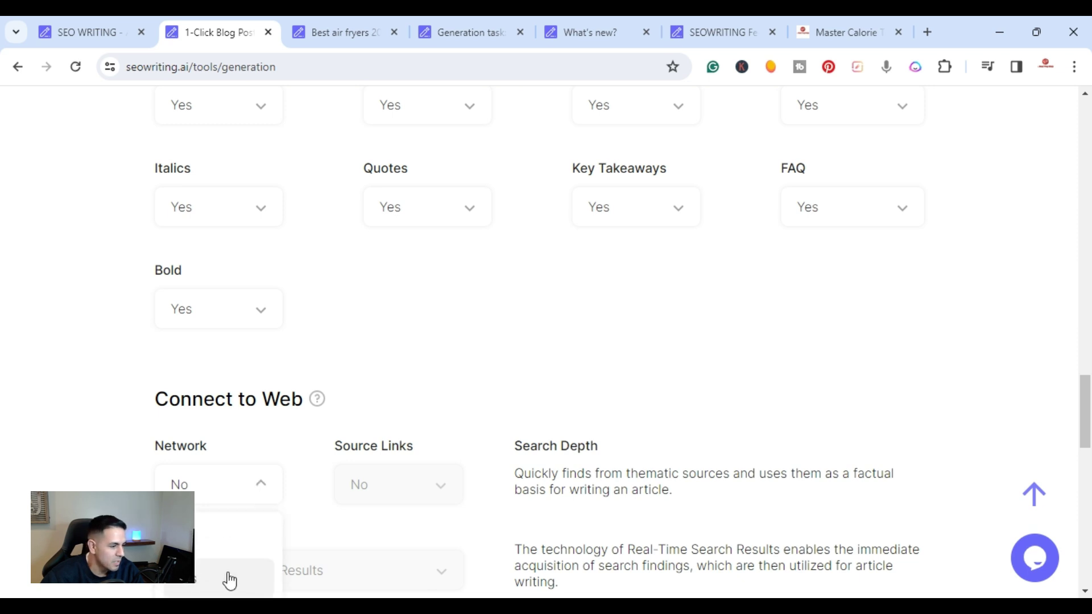
pyautogui.click(228, 579)
pyautogui.scroll(-2, 405, 391)
pyautogui.click(403, 328)
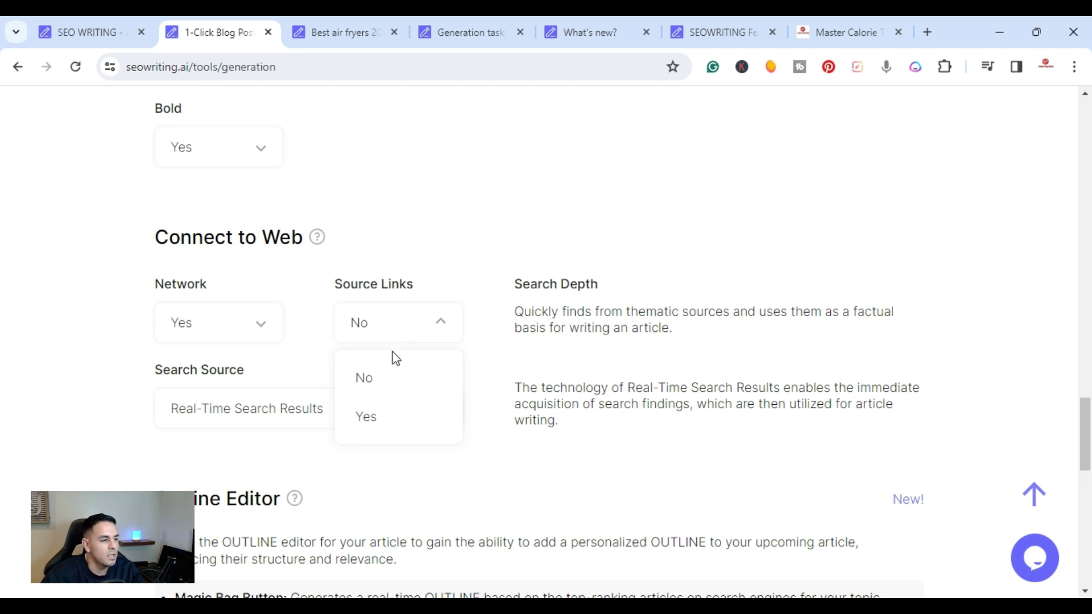
pyautogui.click(574, 198)
pyautogui.scroll(-5, 572, 199)
pyautogui.scroll(-3, 567, 202)
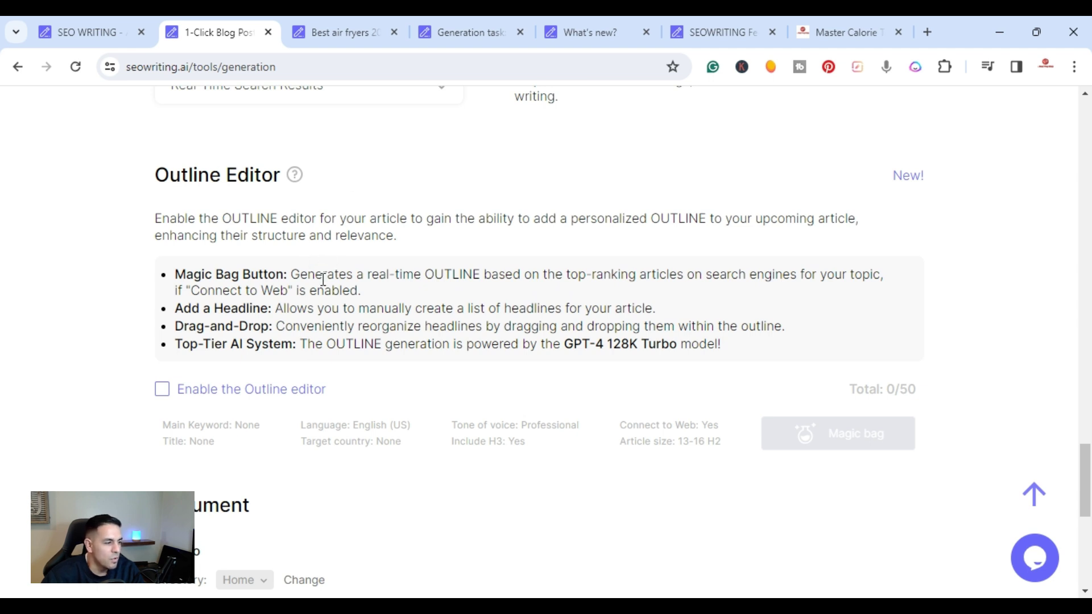
# Enable the Outline editor so the outline gets one empty H1 heading.
pyautogui.click(162, 389)
pyautogui.scroll(-1, 432, 308)
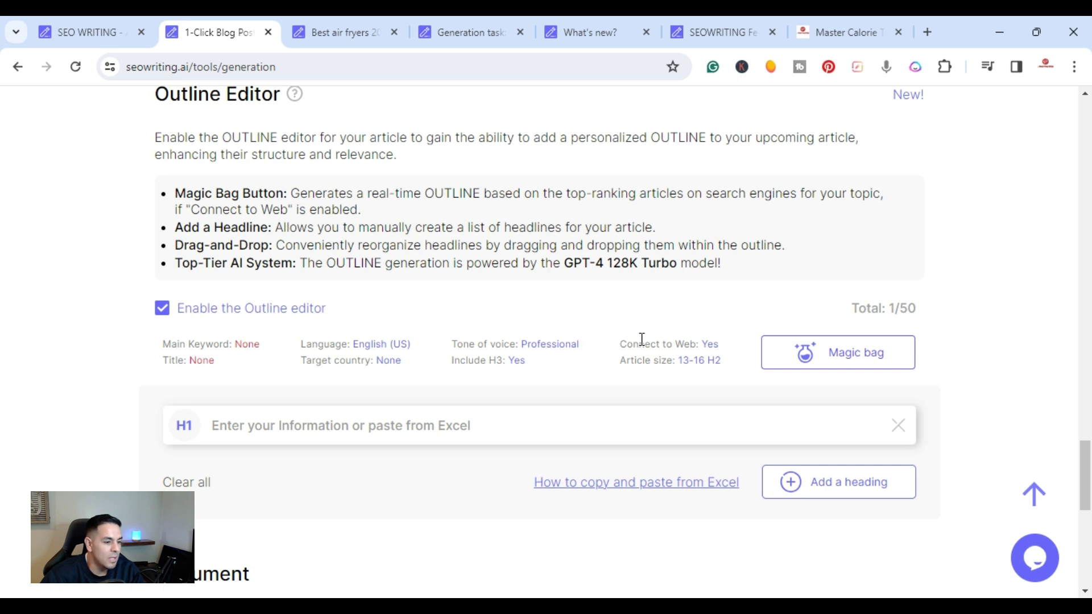
pyautogui.scroll(-1, 620, 348)
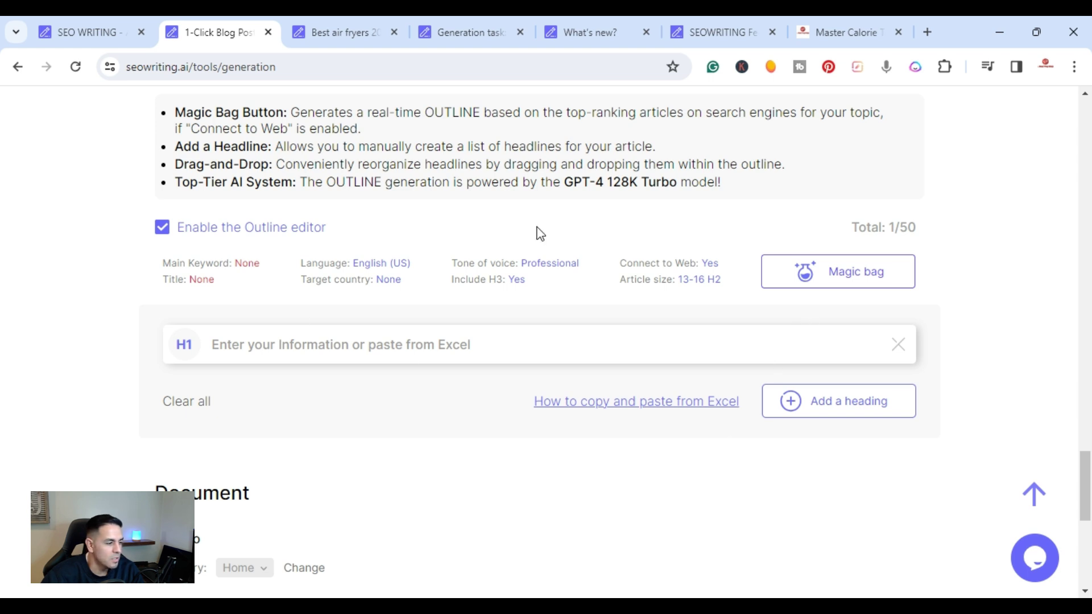
pyautogui.scroll(-1, 539, 233)
pyautogui.scroll(-1, 901, 296)
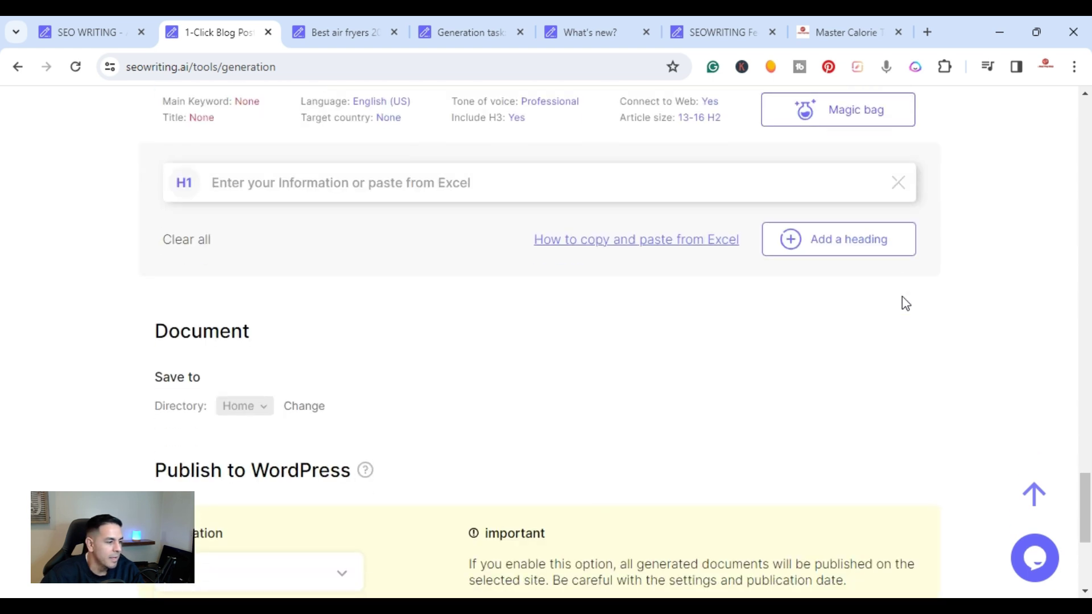
pyautogui.scroll(-2, 616, 388)
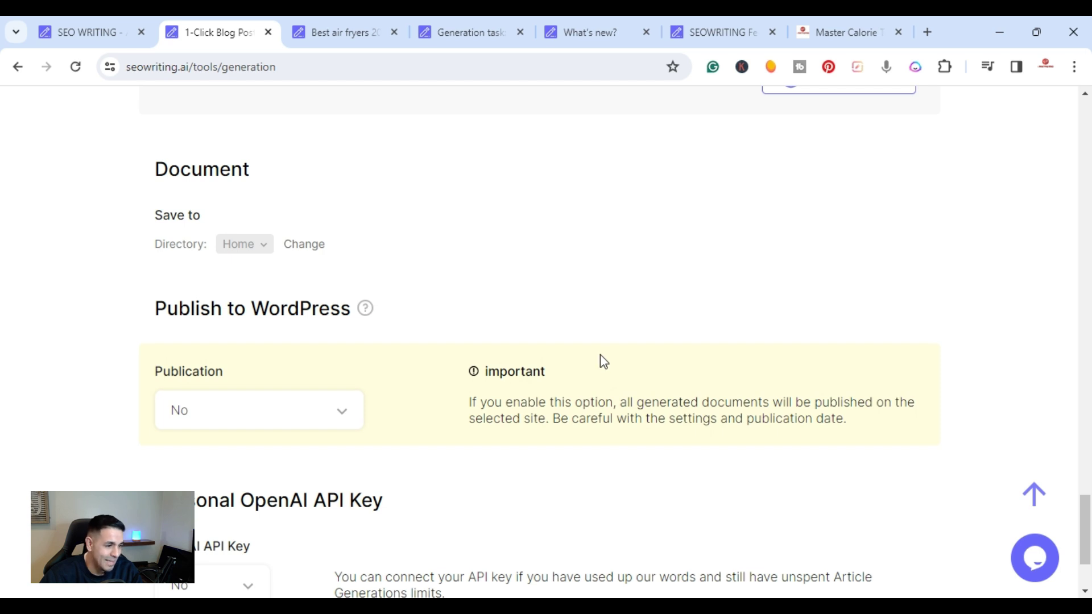
pyautogui.click(352, 409)
pyautogui.click(1033, 245)
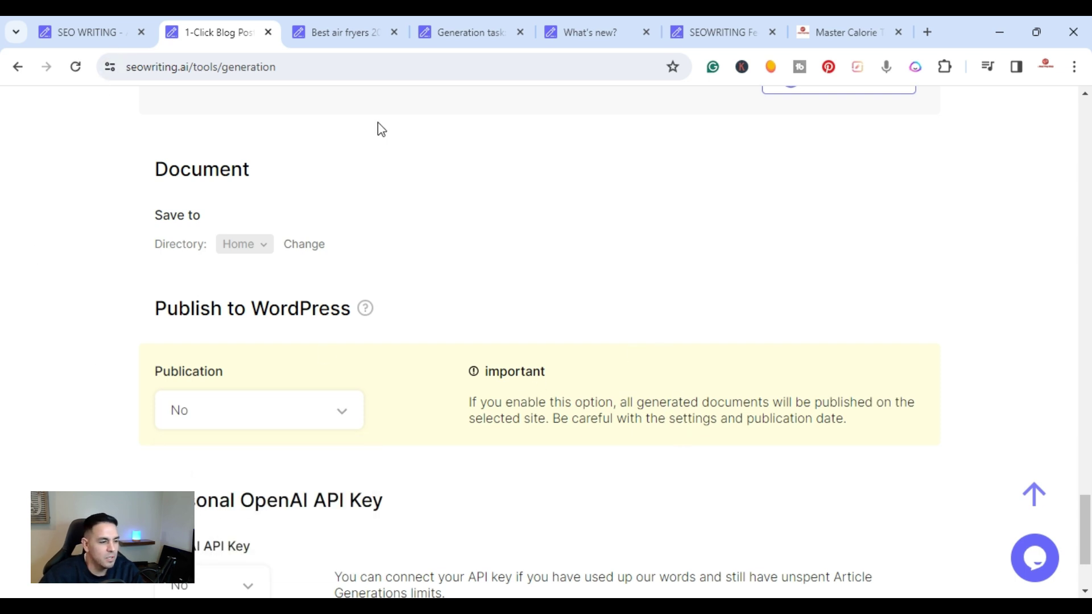
pyautogui.scroll(-2, 453, 261)
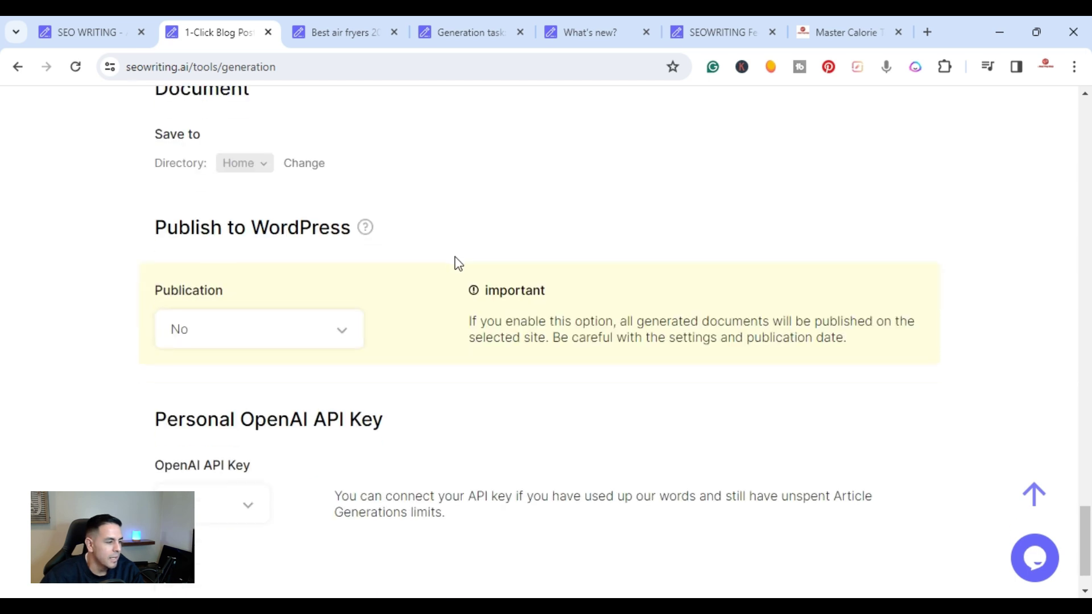
pyautogui.scroll(-1, 453, 261)
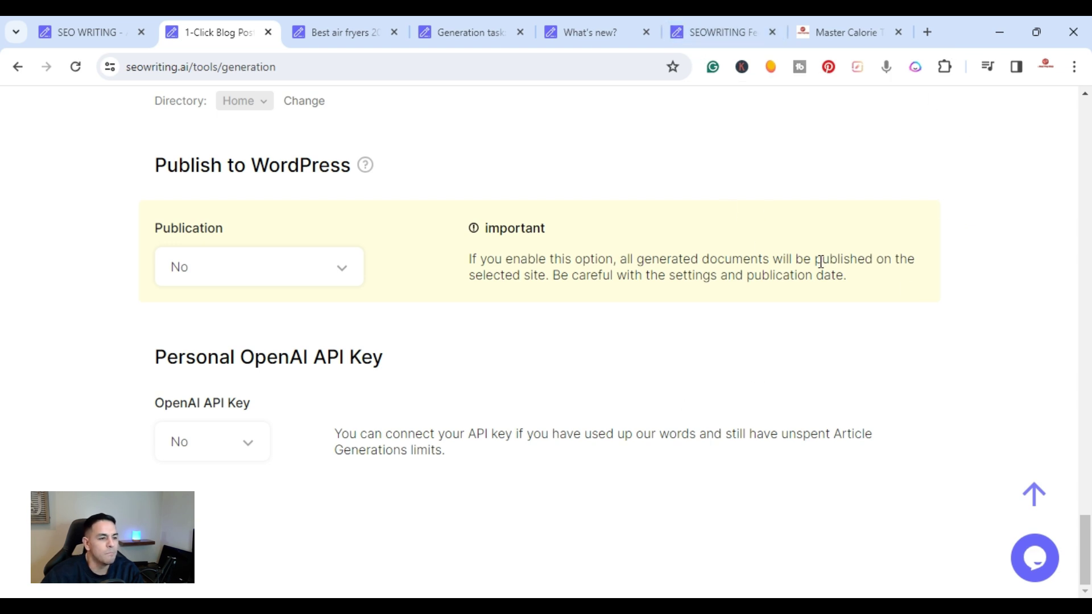
pyautogui.scroll(3, 789, 299)
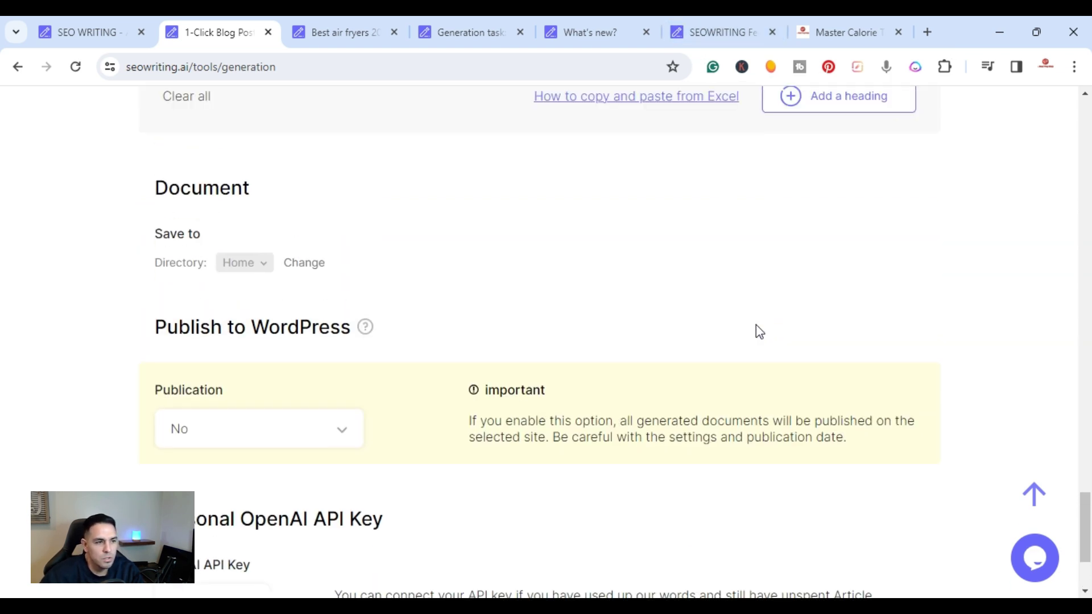
pyautogui.scroll(3, 771, 317)
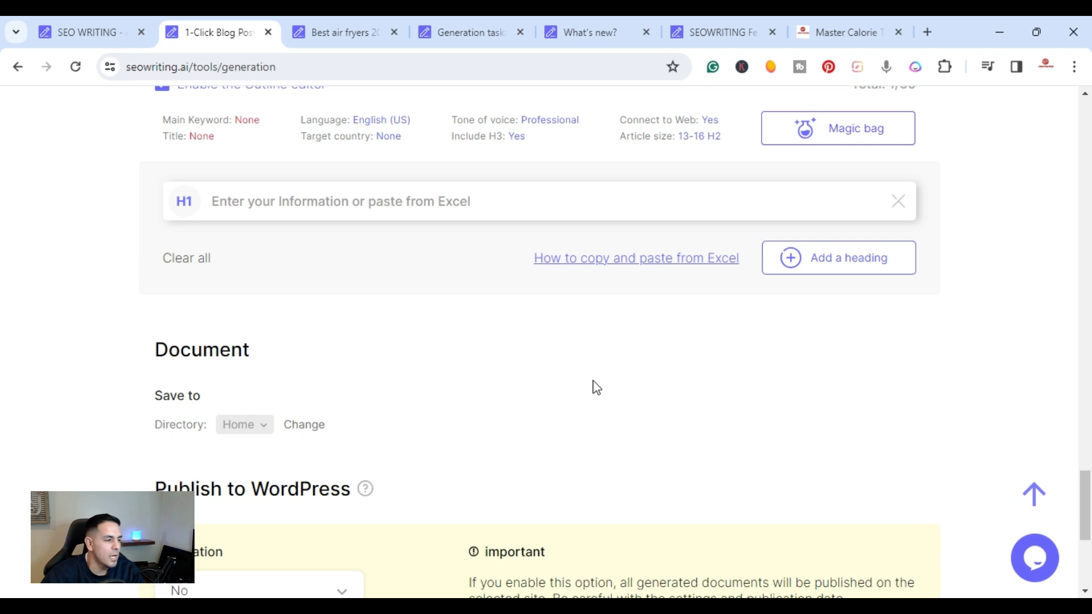
pyautogui.scroll(-1, 641, 298)
pyautogui.scroll(-3, 331, 413)
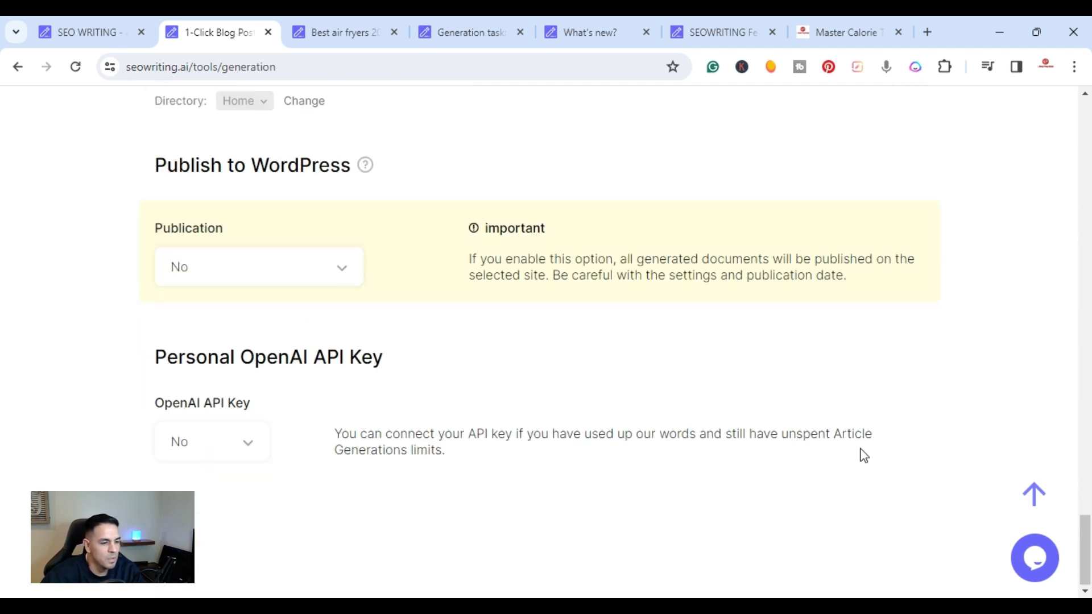
pyautogui.scroll(3, 863, 454)
pyautogui.scroll(3, 863, 455)
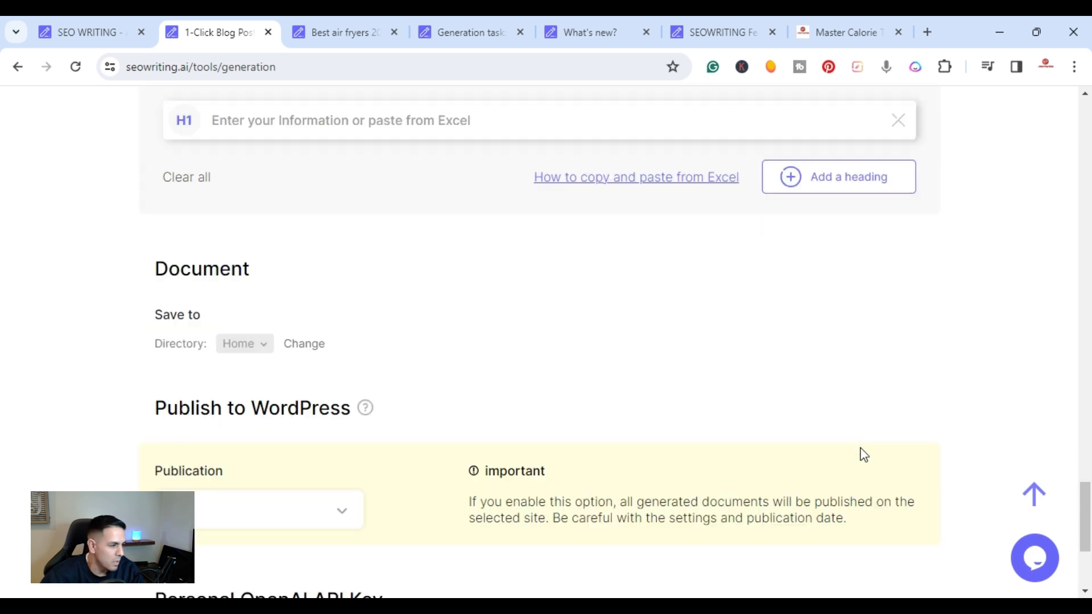
pyautogui.scroll(-3, 863, 455)
pyautogui.scroll(-2, 864, 455)
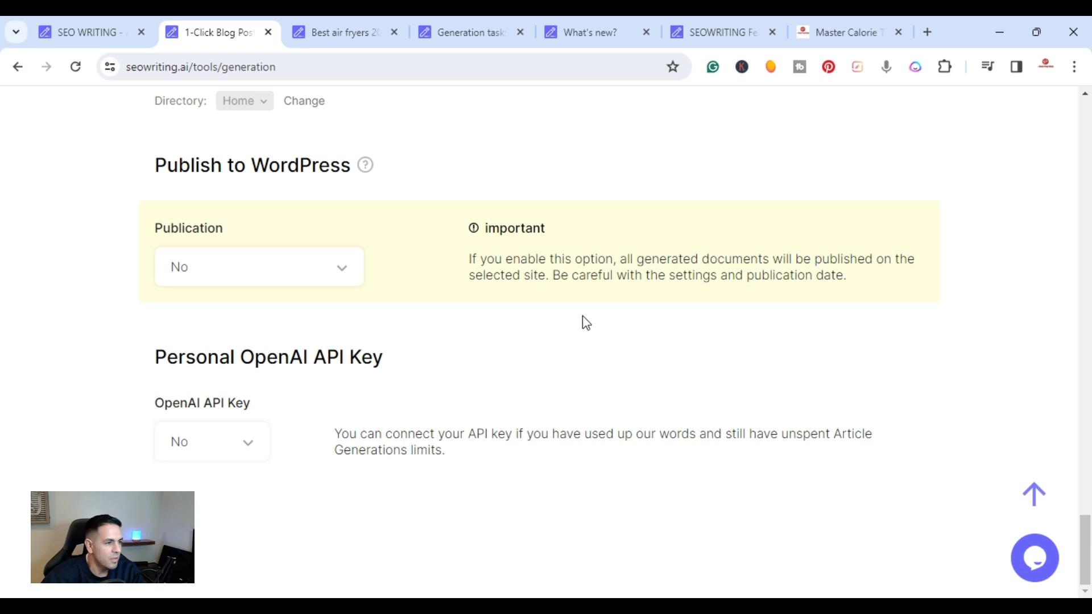
pyautogui.scroll(1, 582, 316)
pyautogui.scroll(3, 582, 315)
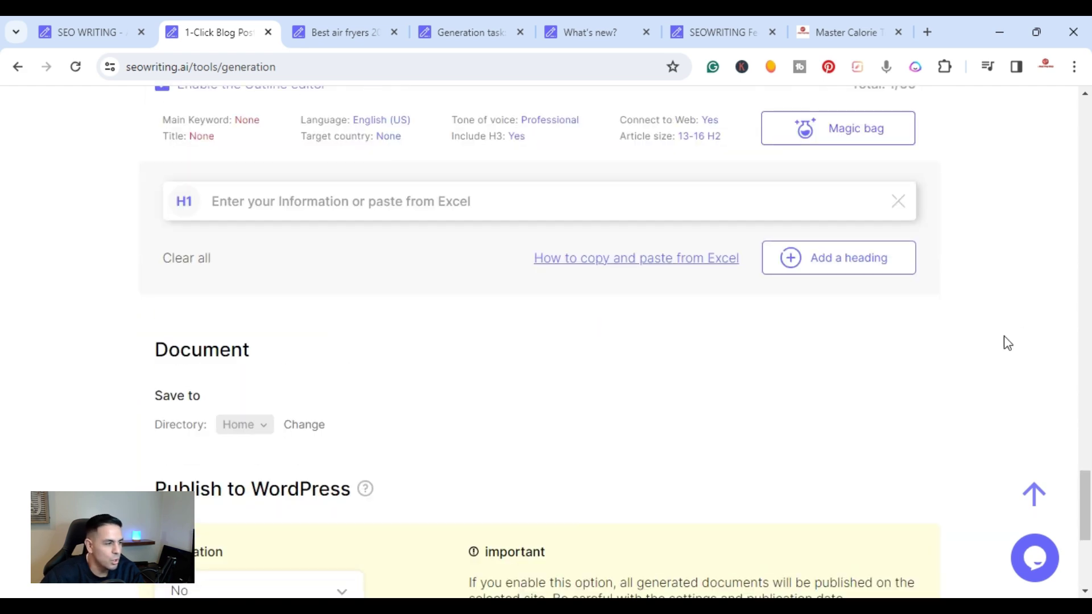
pyautogui.scroll(3, 1004, 336)
pyautogui.scroll(2, 955, 367)
pyautogui.scroll(2, 955, 367)
pyautogui.scroll(3, 956, 372)
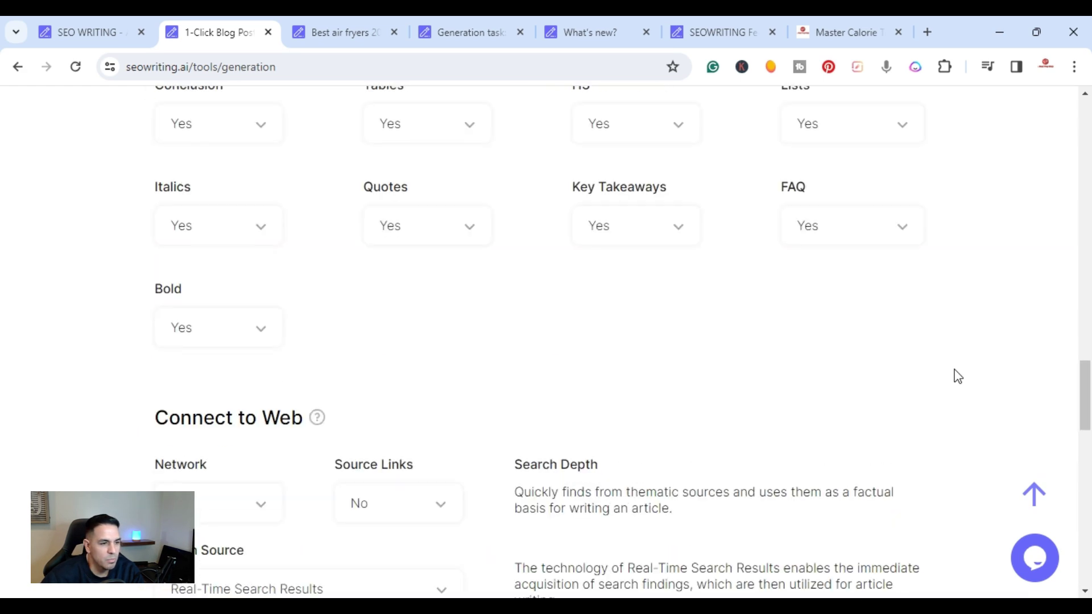
pyautogui.scroll(4, 957, 377)
pyautogui.scroll(4, 956, 376)
pyautogui.scroll(3, 957, 376)
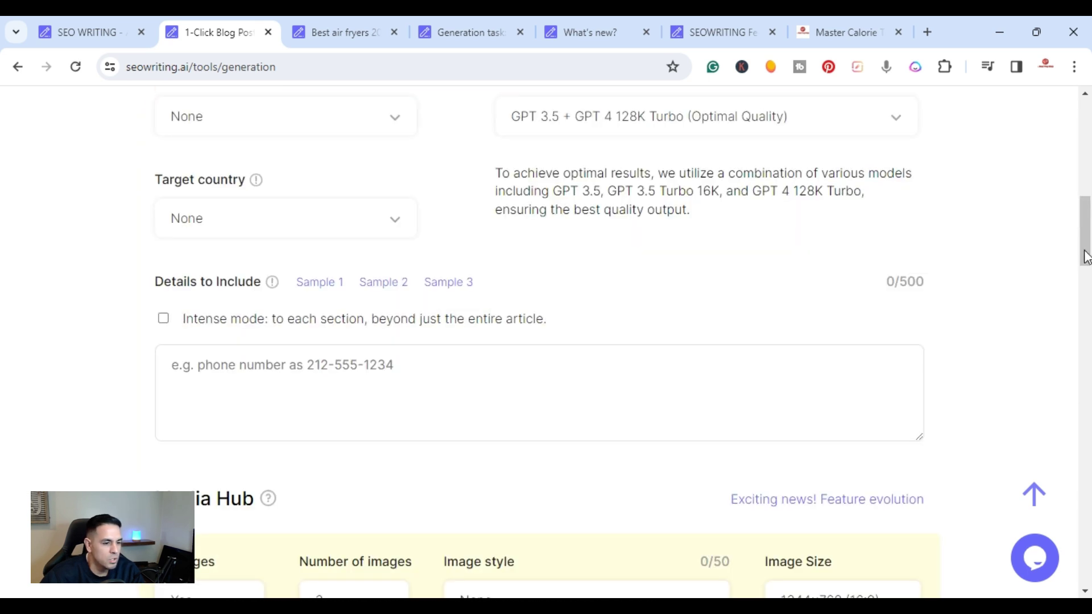
pyautogui.scroll(2, 478, 332)
pyautogui.scroll(4, 555, 324)
pyautogui.scroll(4, 558, 309)
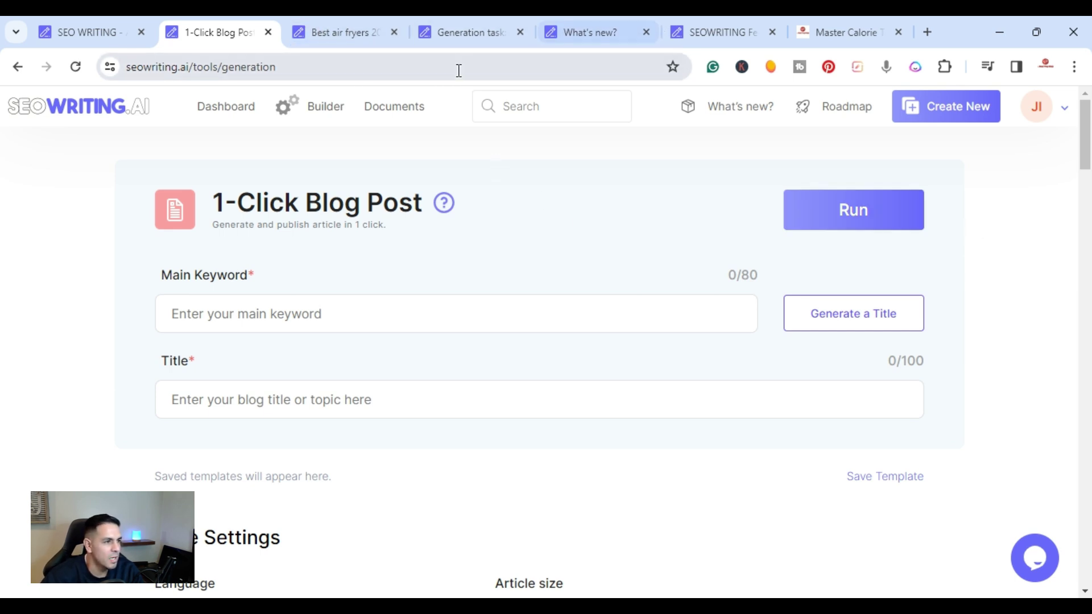
pyautogui.click(723, 31)
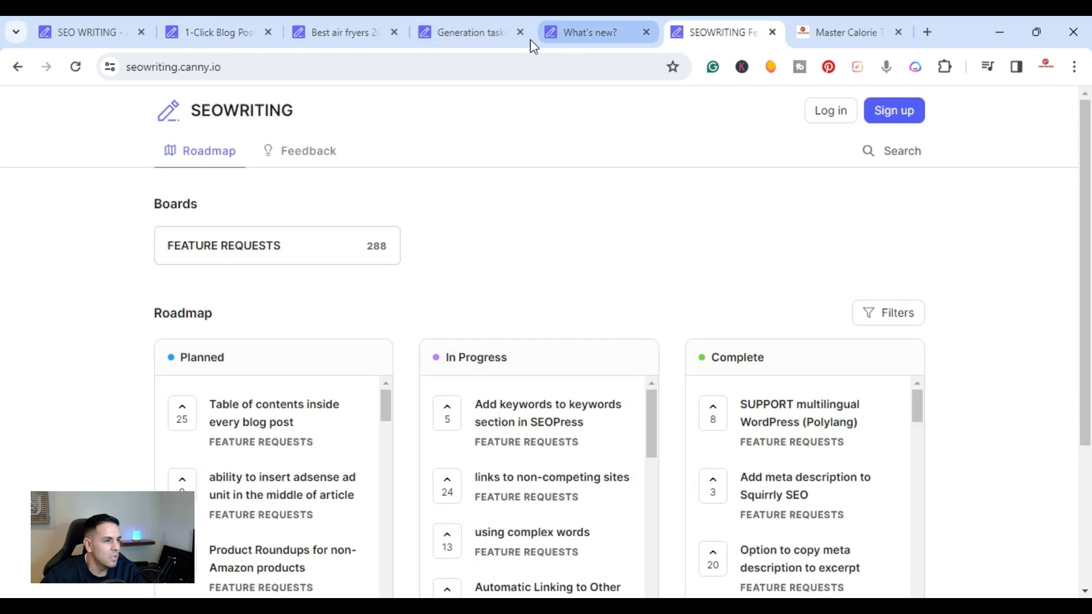
pyautogui.click(469, 32)
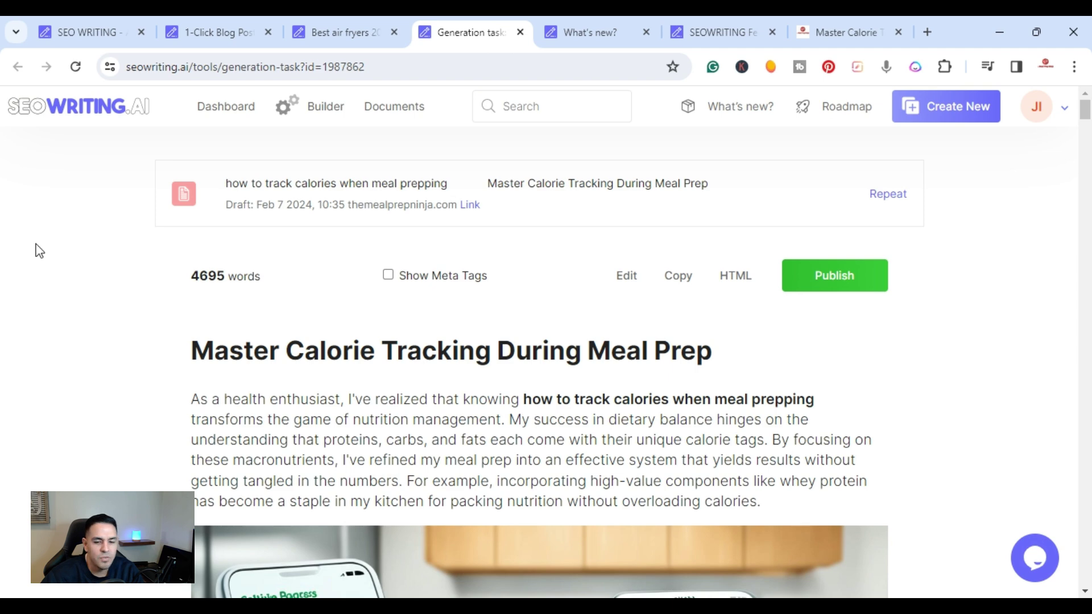
pyautogui.scroll(-1, 776, 350)
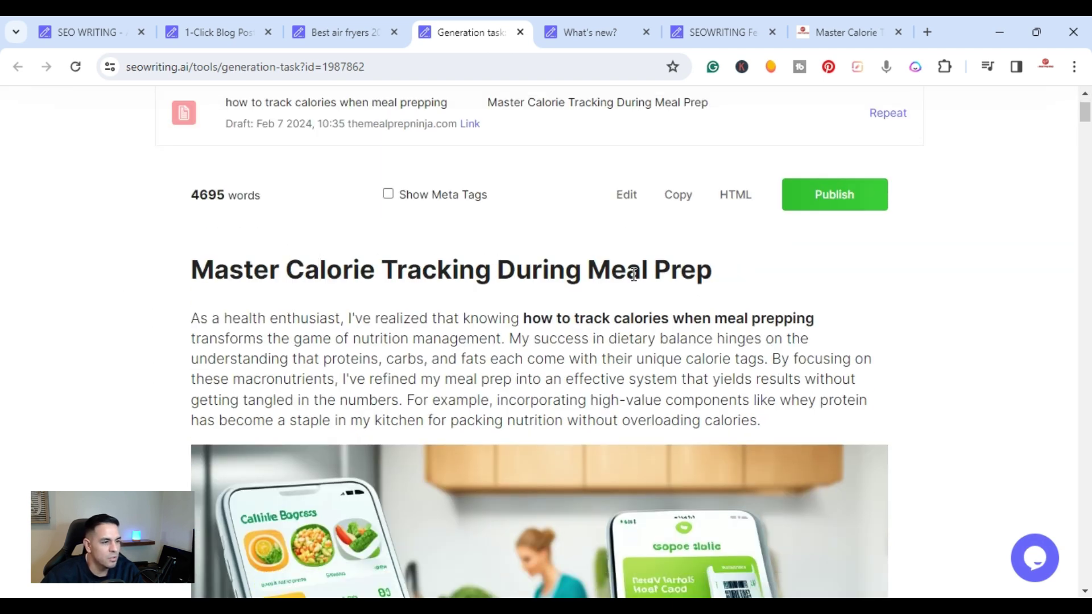
pyautogui.scroll(-1, 703, 286)
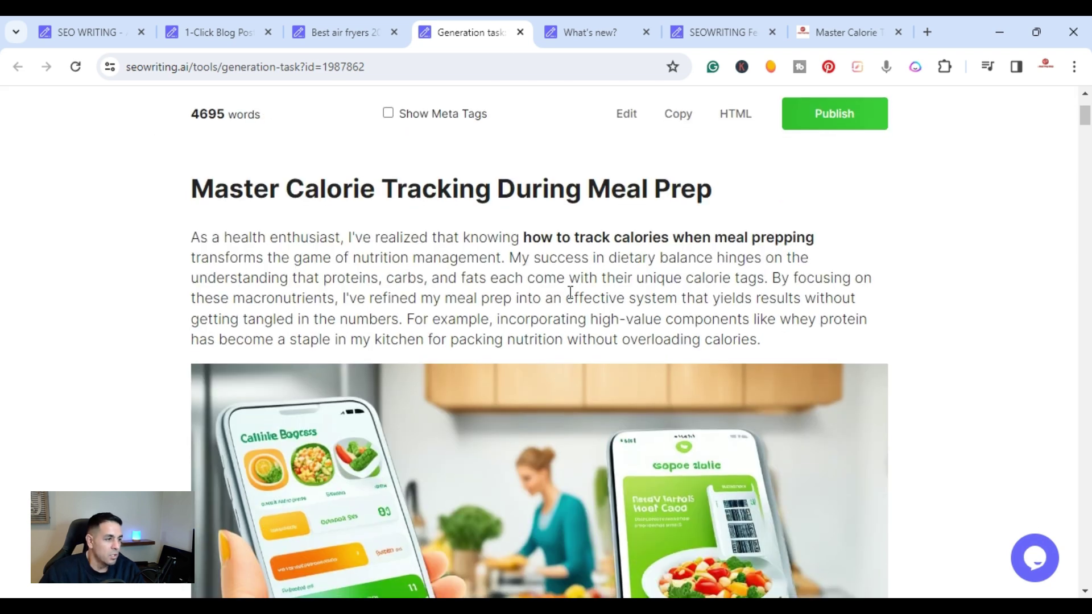
pyautogui.scroll(1, 293, 245)
pyautogui.scroll(2, 256, 272)
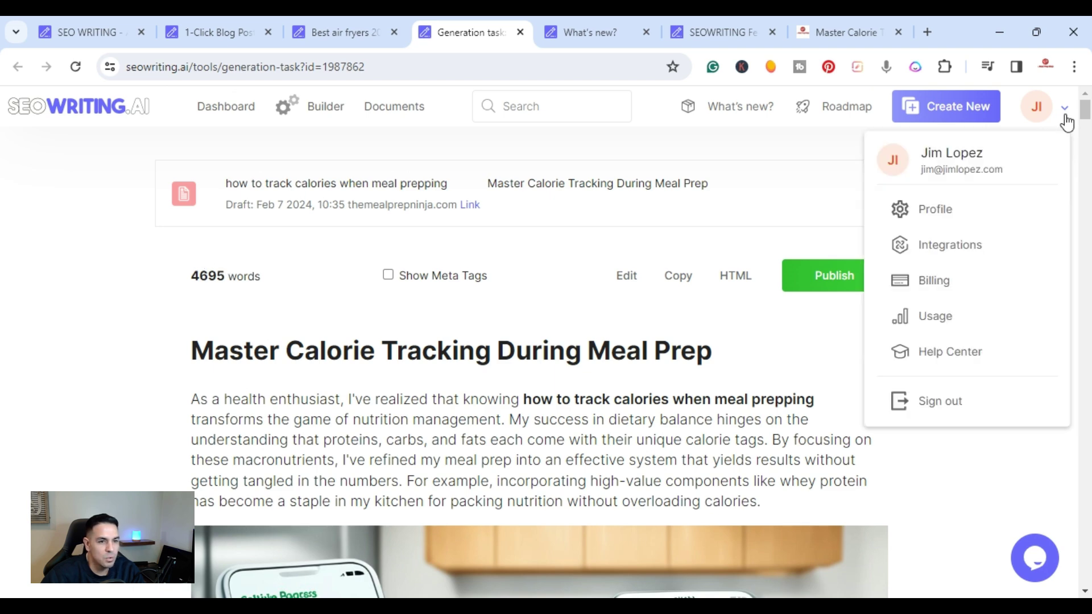
pyautogui.moveTo(1084, 109); pyautogui.dragTo(1074, 207)
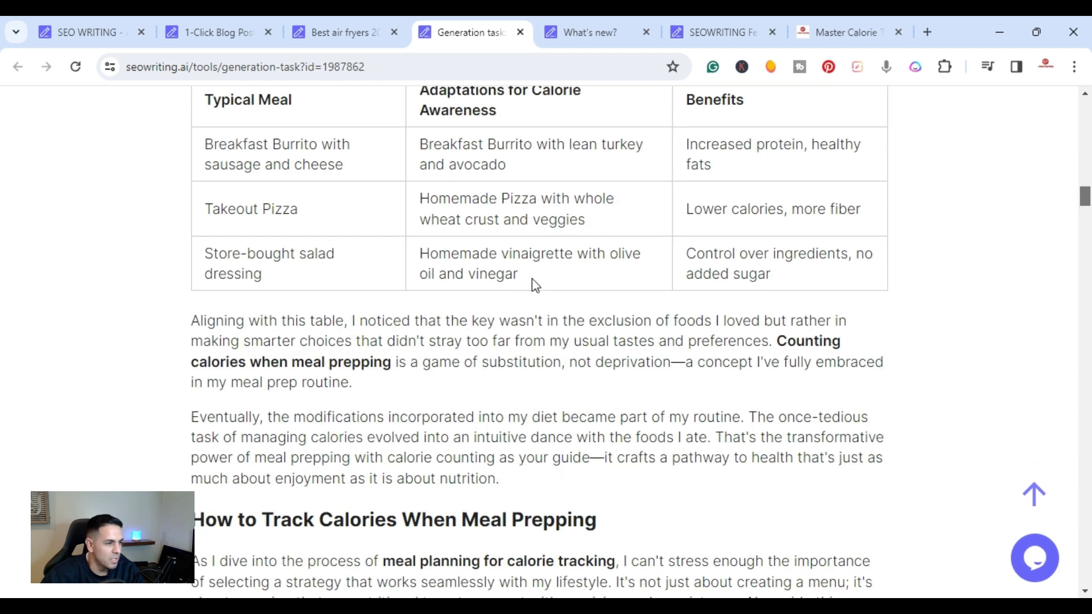
pyautogui.scroll(3, 531, 278)
pyautogui.scroll(-6, 532, 275)
pyautogui.scroll(-3, 531, 275)
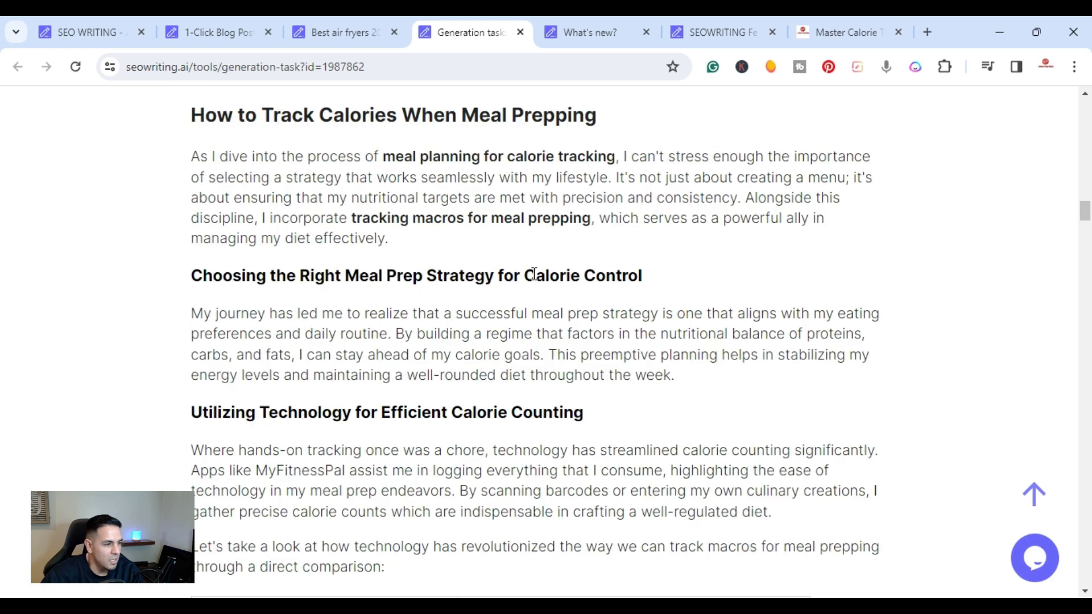
pyautogui.scroll(-5, 531, 276)
pyautogui.scroll(-5, 531, 276)
pyautogui.scroll(-2, 358, 440)
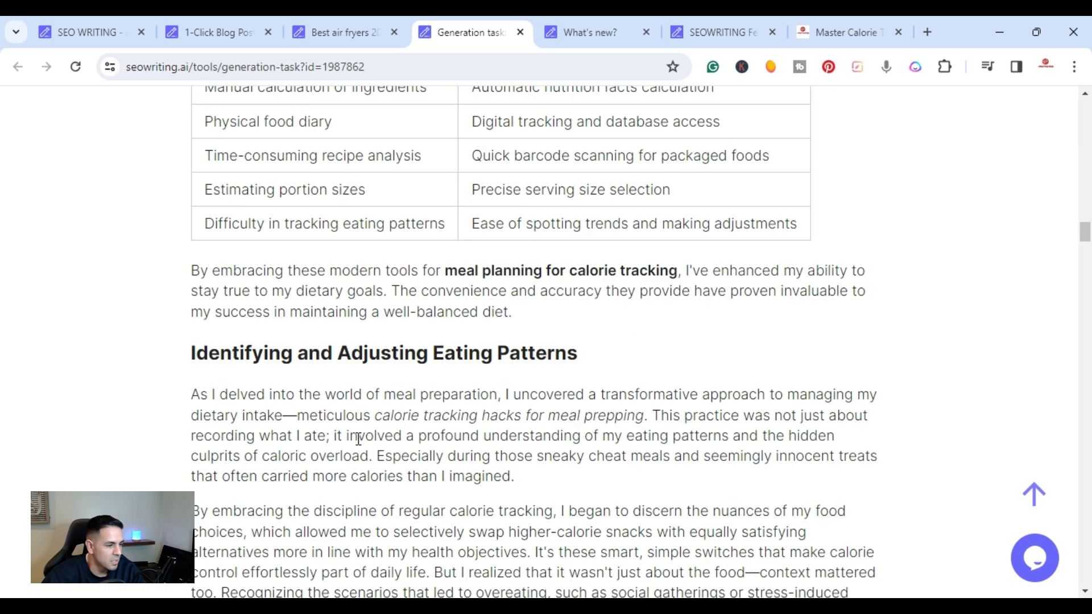
pyautogui.scroll(-5, 359, 439)
pyautogui.scroll(-2, 358, 441)
pyautogui.scroll(-4, 357, 445)
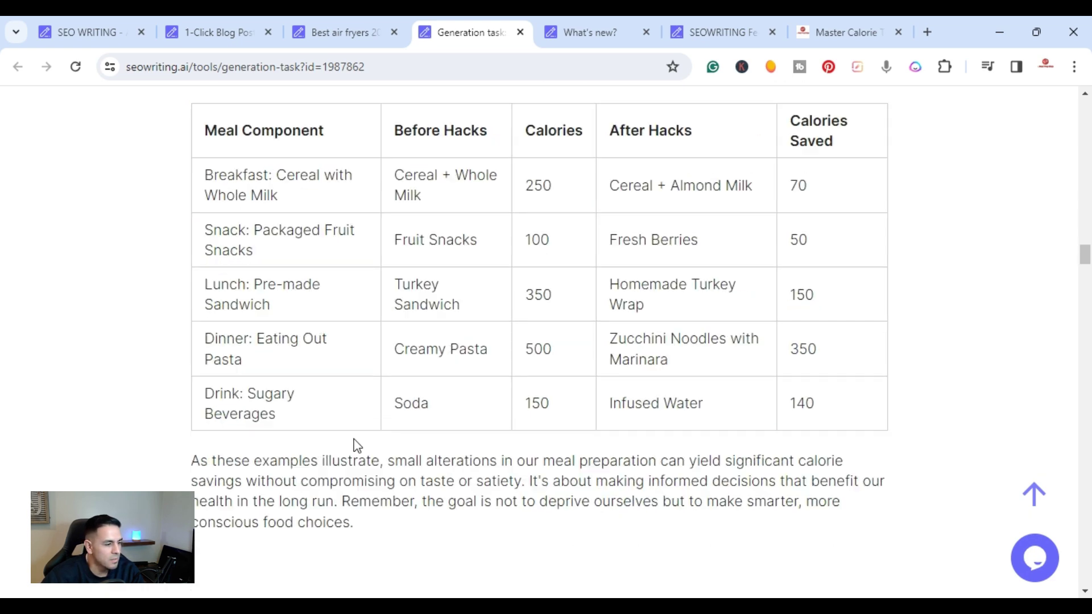
pyautogui.scroll(-4, 357, 444)
pyautogui.scroll(-2, 356, 445)
pyautogui.scroll(-2, 357, 445)
pyautogui.scroll(-4, 755, 380)
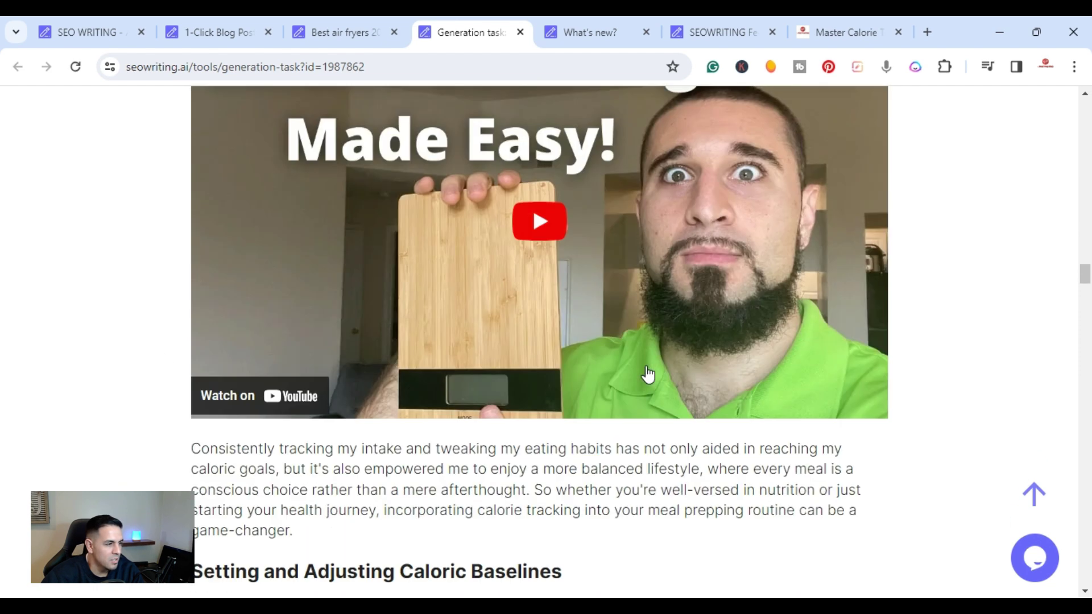
pyautogui.scroll(-2, 648, 366)
pyautogui.scroll(-3, 649, 367)
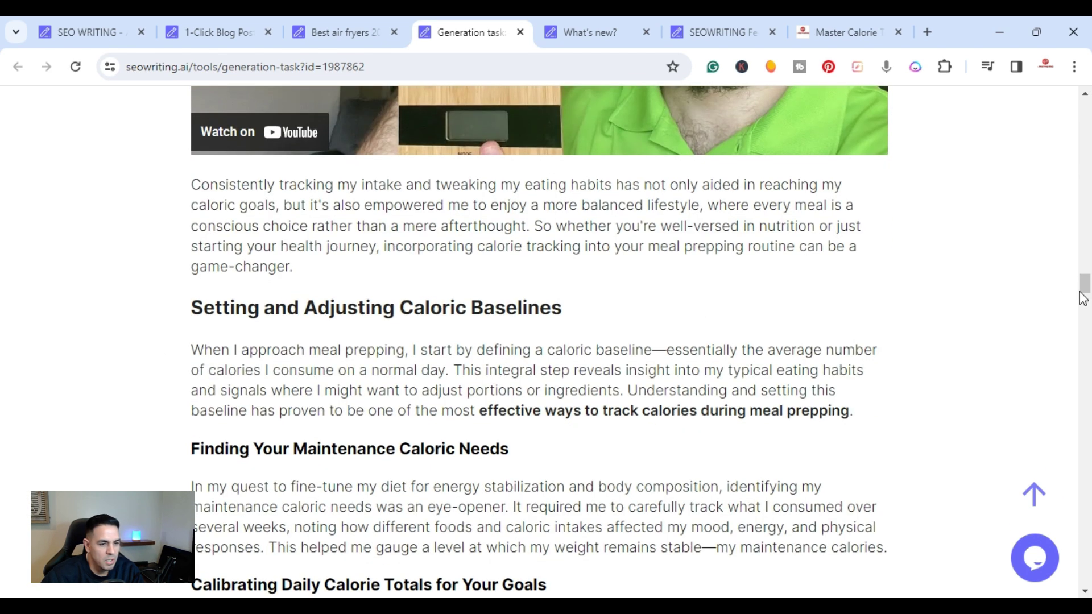
pyautogui.moveTo(1084, 294); pyautogui.dragTo(1084, 90)
pyautogui.scroll(-1, 495, 306)
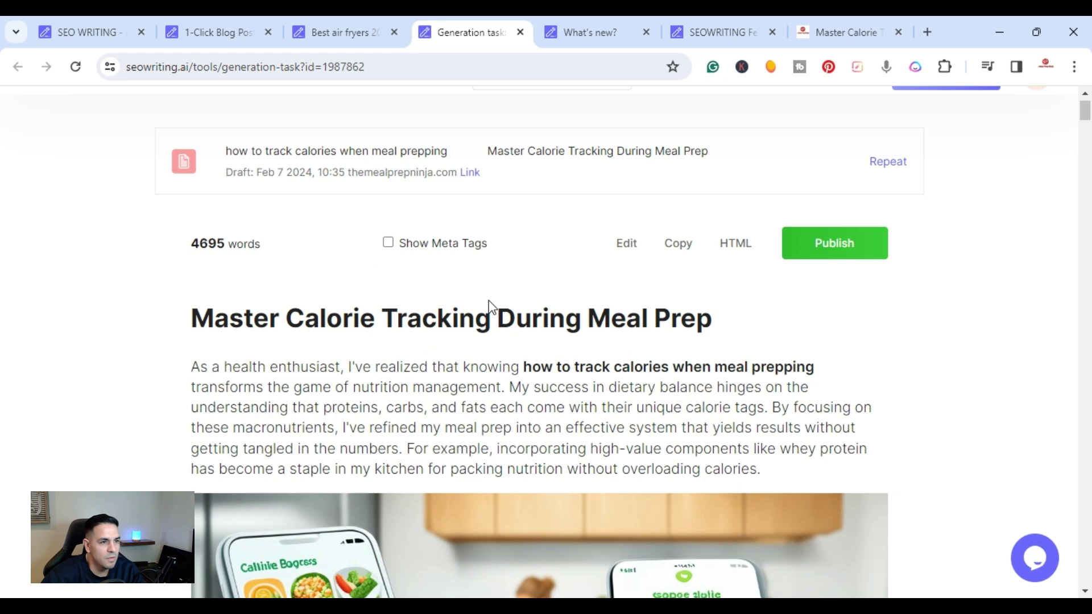
# Browse the live 'Master Calorie Tracking During Meal Prep' post, then go back to the 1-Click Blog Post form.
pyautogui.click(847, 32)
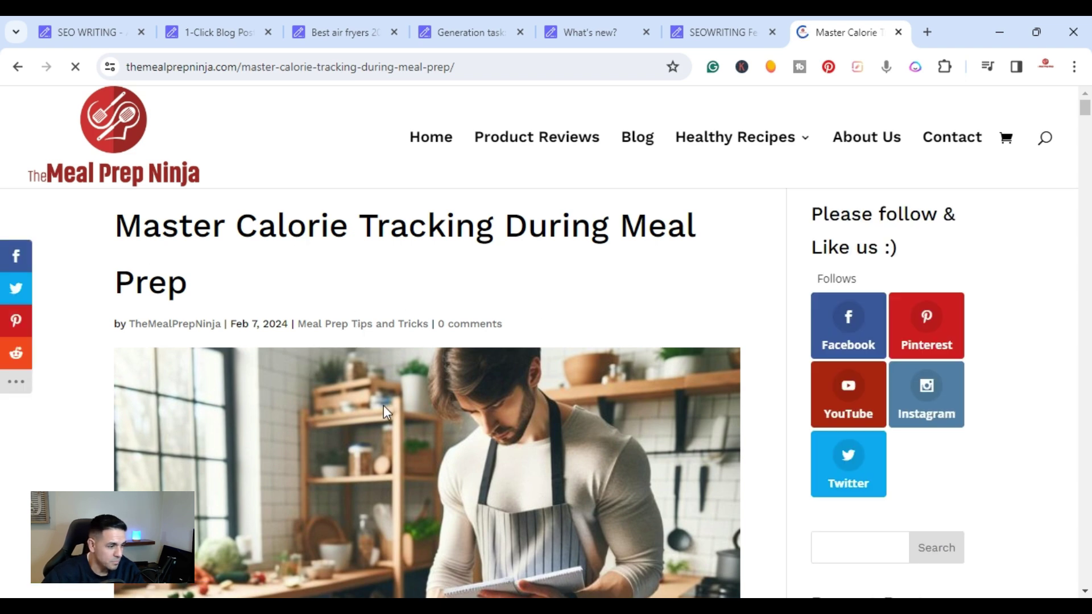
pyautogui.scroll(-4, 382, 406)
pyautogui.scroll(-4, 383, 405)
pyautogui.scroll(-3, 383, 405)
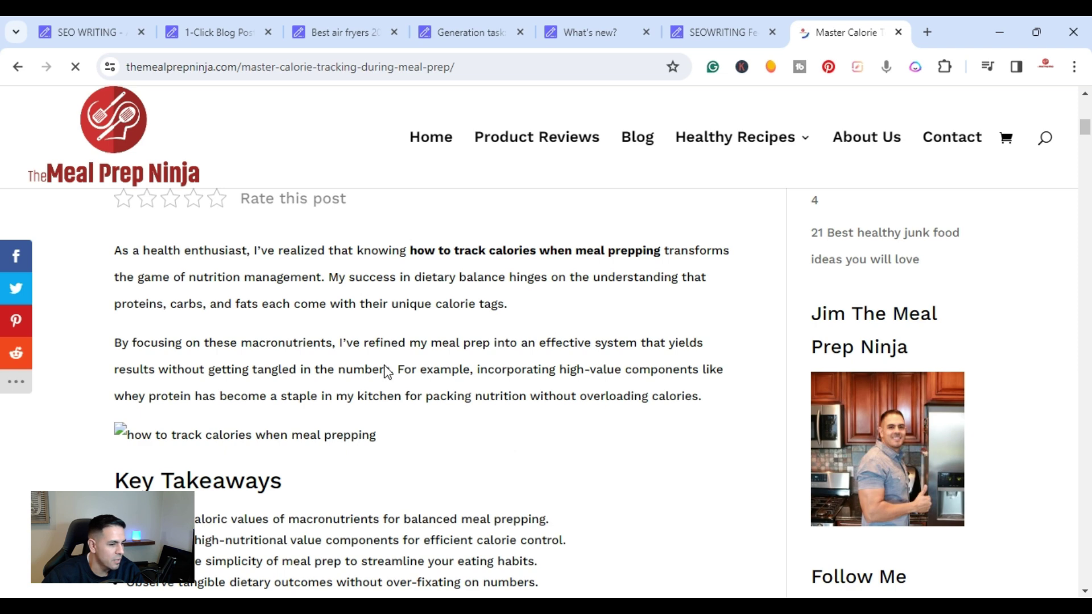
pyautogui.scroll(2, 385, 370)
pyautogui.scroll(-6, 385, 371)
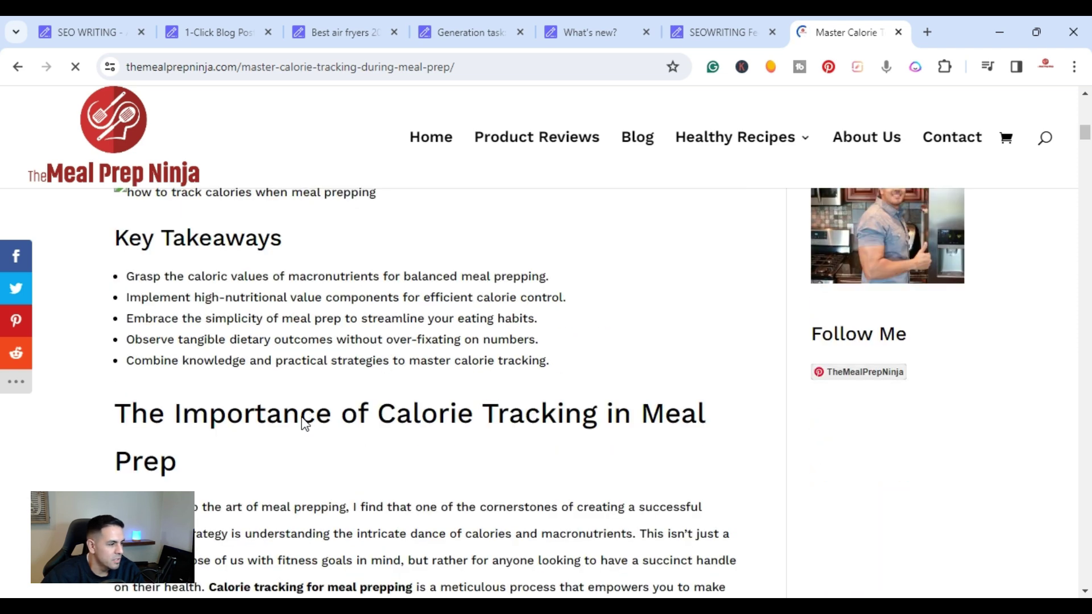
pyautogui.scroll(-4, 305, 424)
pyautogui.scroll(-3, 304, 423)
pyautogui.scroll(-1, 465, 476)
pyautogui.scroll(-3, 465, 475)
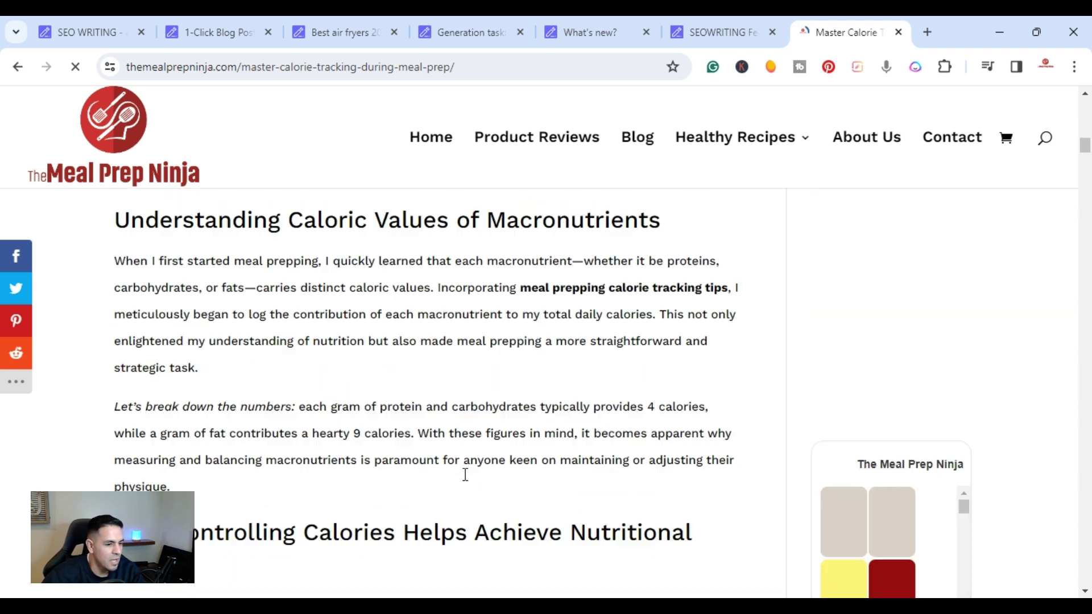
pyautogui.scroll(-2, 465, 476)
pyautogui.scroll(5, 465, 481)
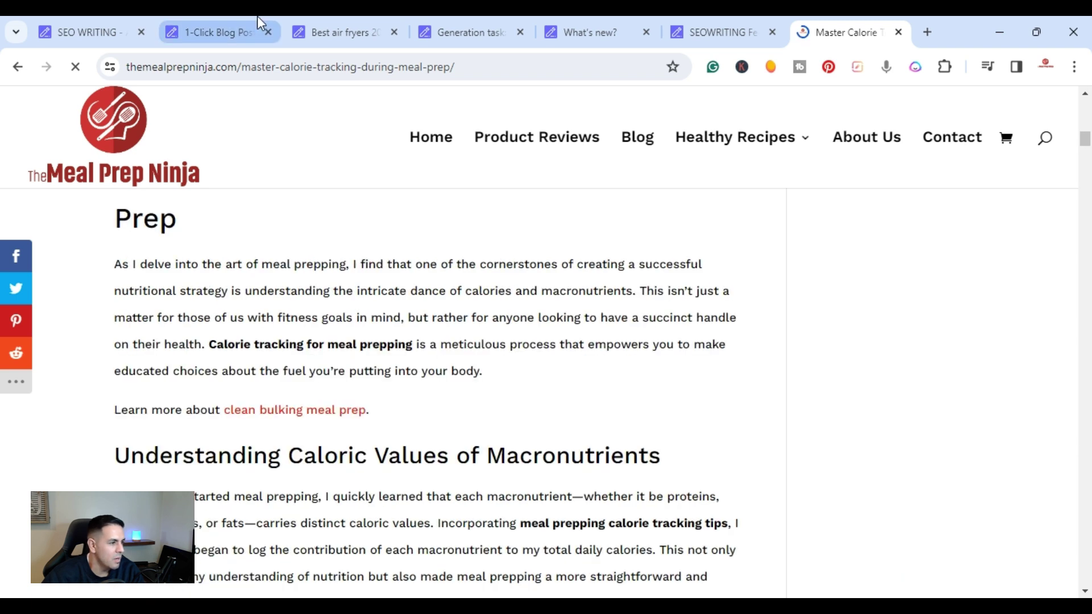
pyautogui.click(218, 31)
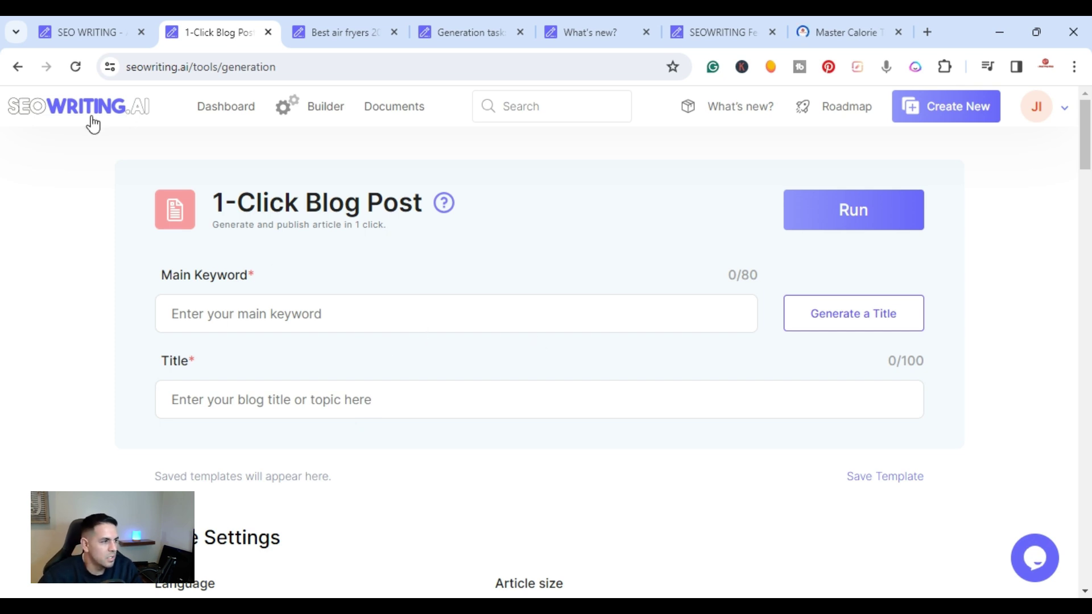
# Open Bulk Article Generation from the Dashboard and select the first row's Main Keyword field.
pyautogui.click(226, 106)
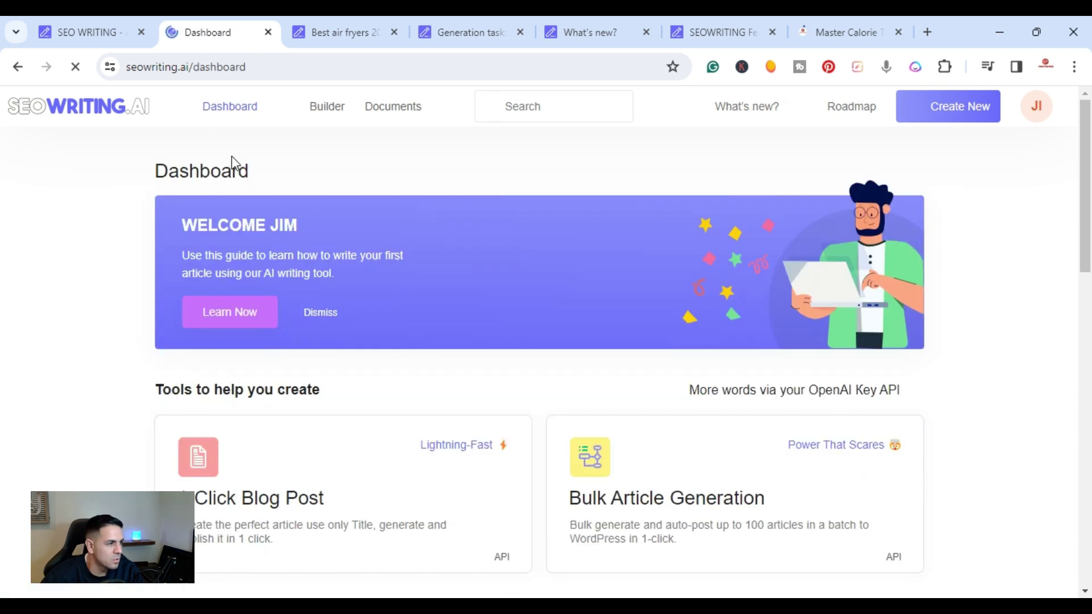
pyautogui.scroll(-1, 206, 179)
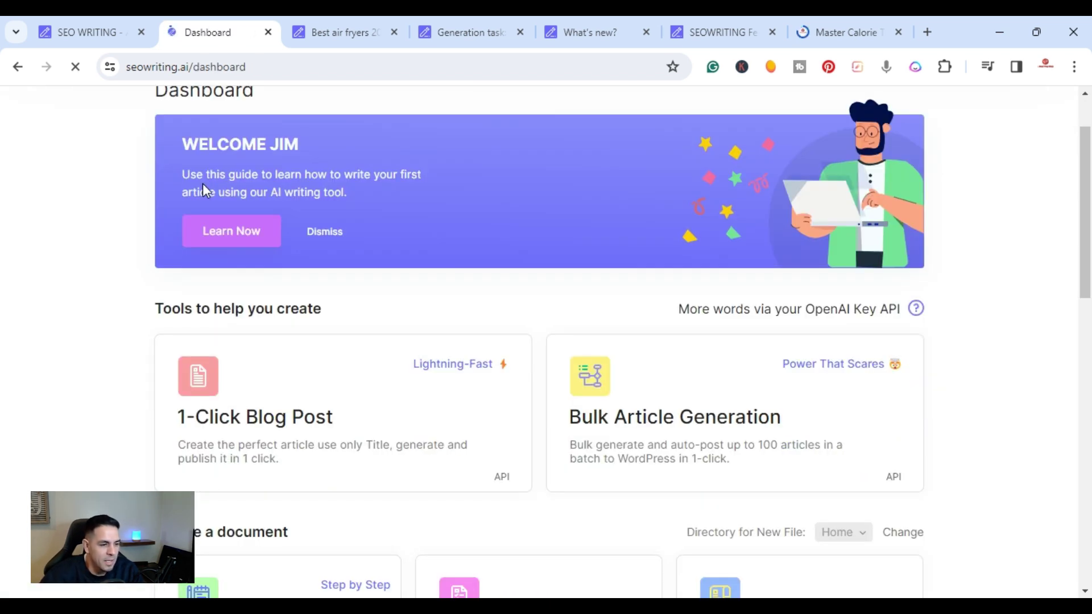
pyautogui.click(596, 427)
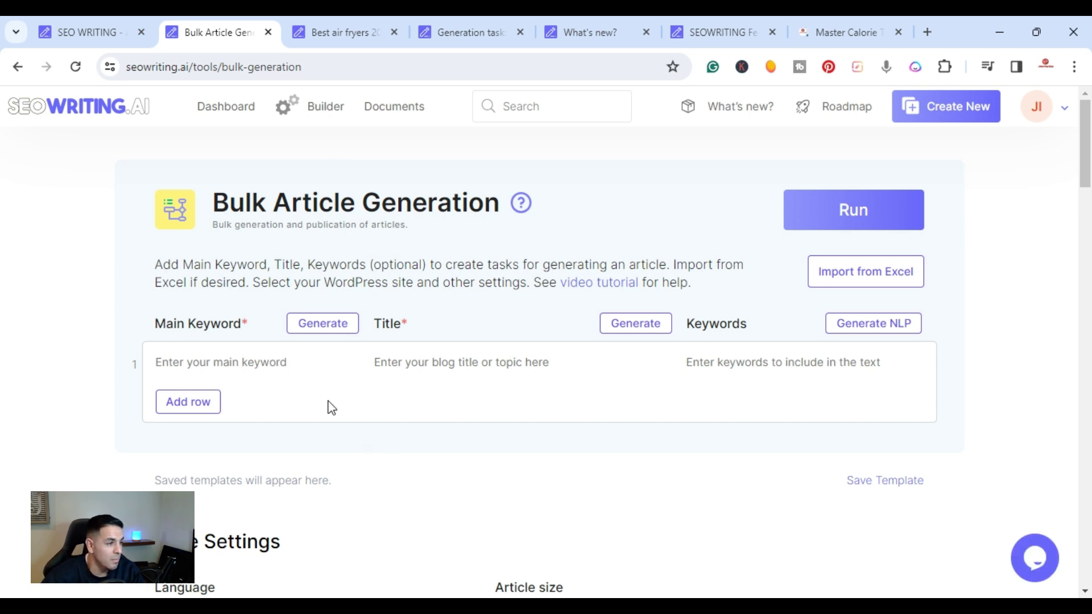
pyautogui.scroll(-1, 330, 401)
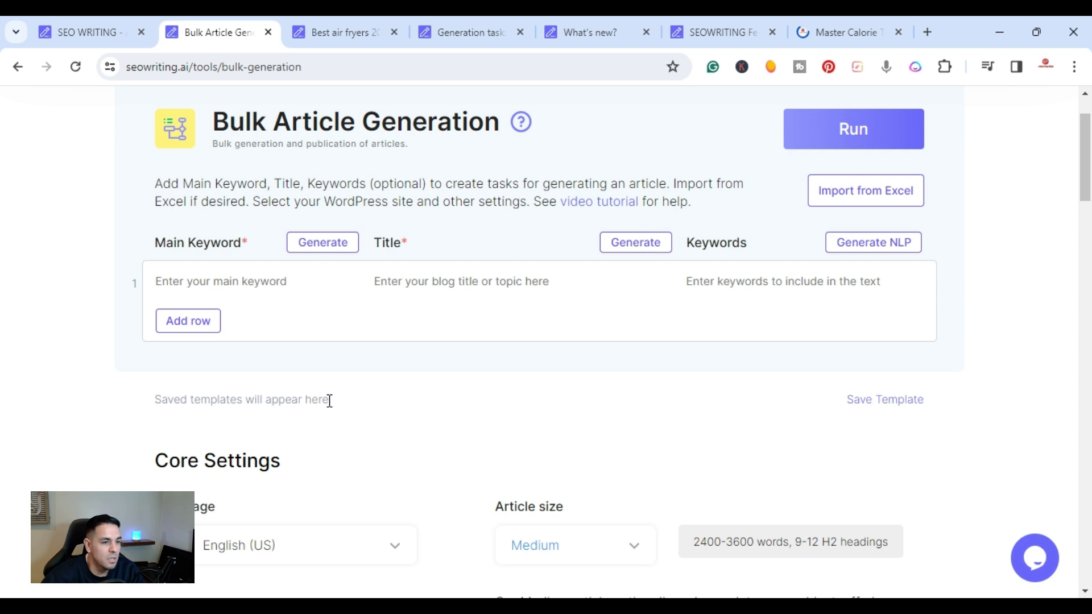
pyautogui.scroll(1, 329, 401)
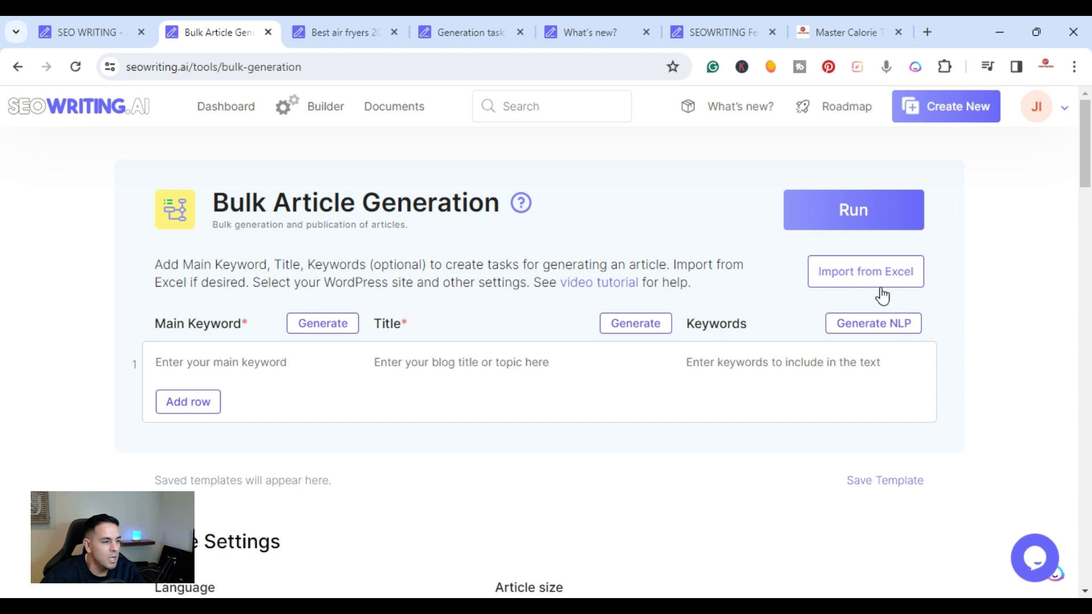
pyautogui.scroll(-1, 919, 300)
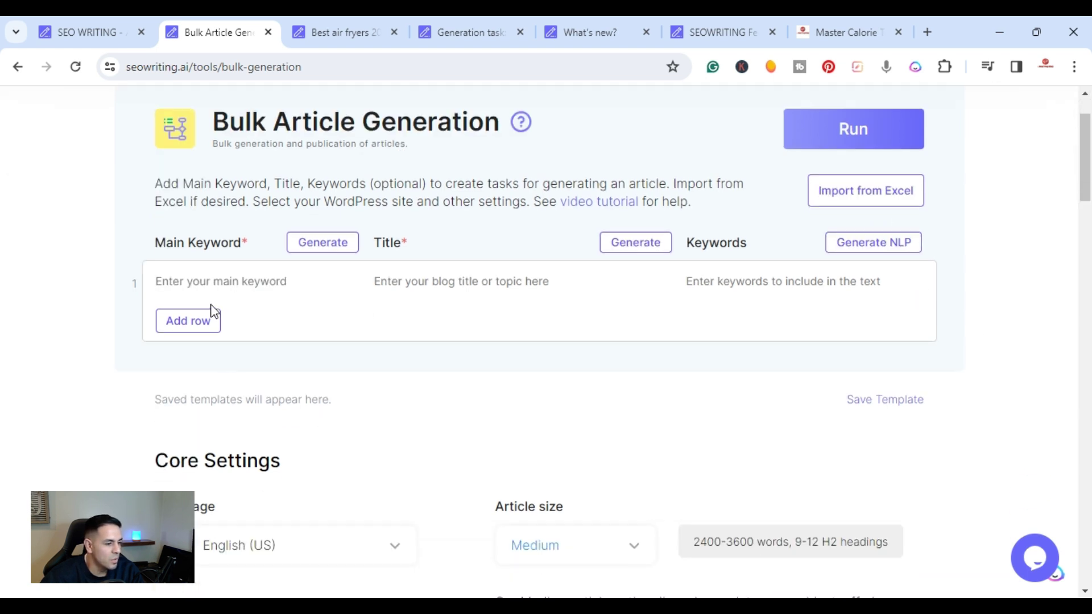
pyautogui.scroll(-3, 213, 316)
pyautogui.scroll(-3, 213, 316)
pyautogui.scroll(1, 213, 196)
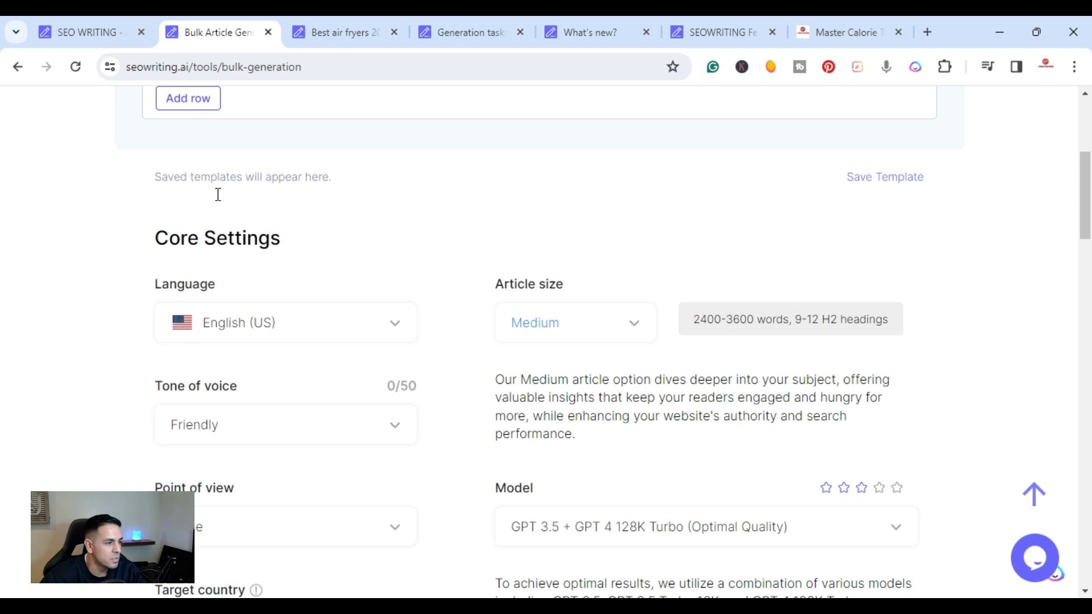
pyautogui.scroll(3, 201, 342)
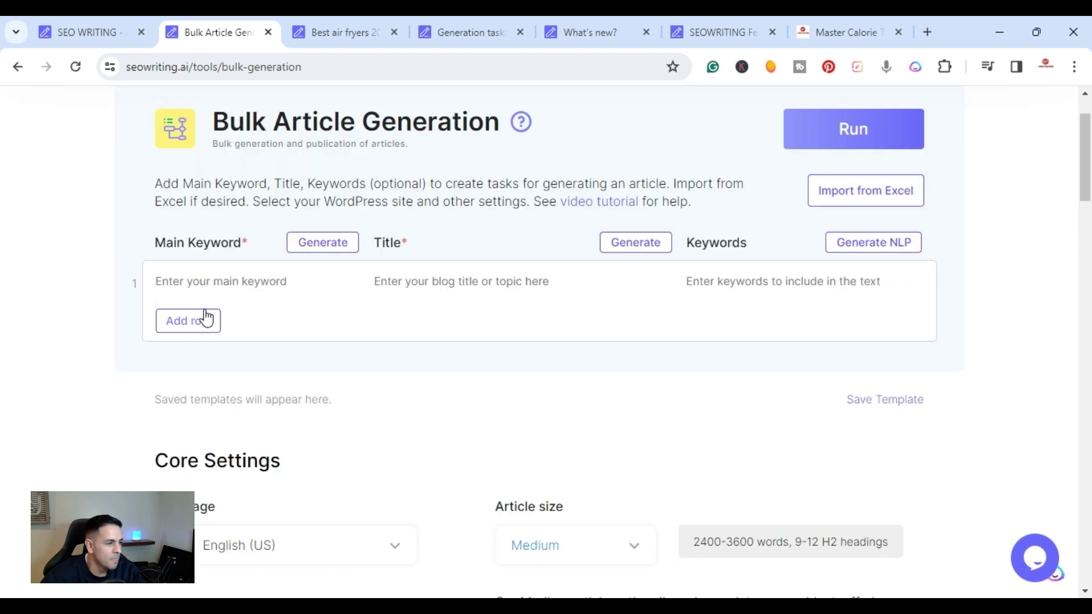
pyautogui.click(190, 280)
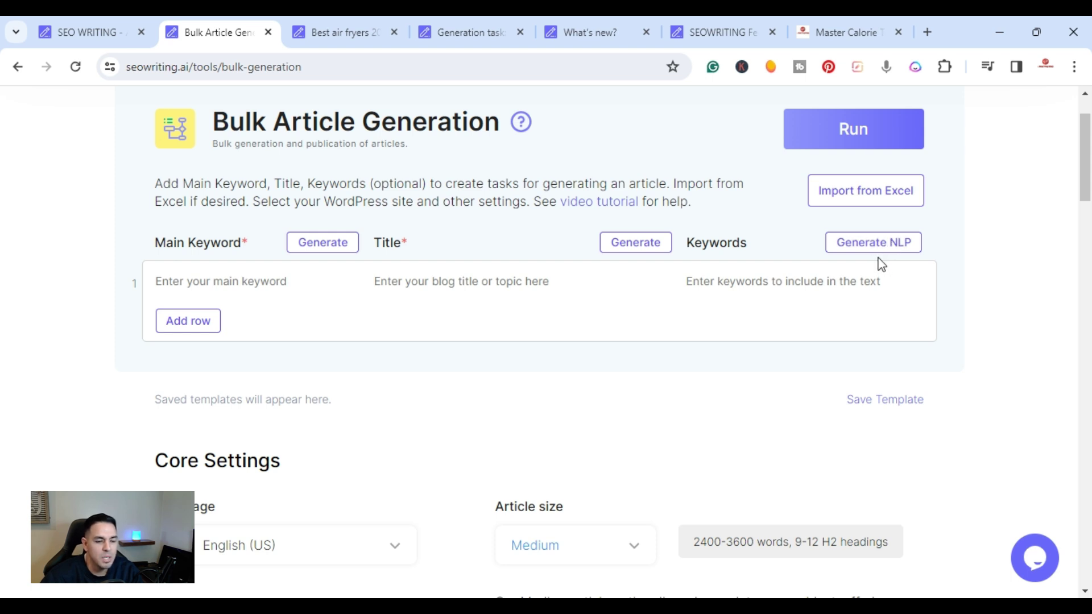
pyautogui.moveTo(742, 281)
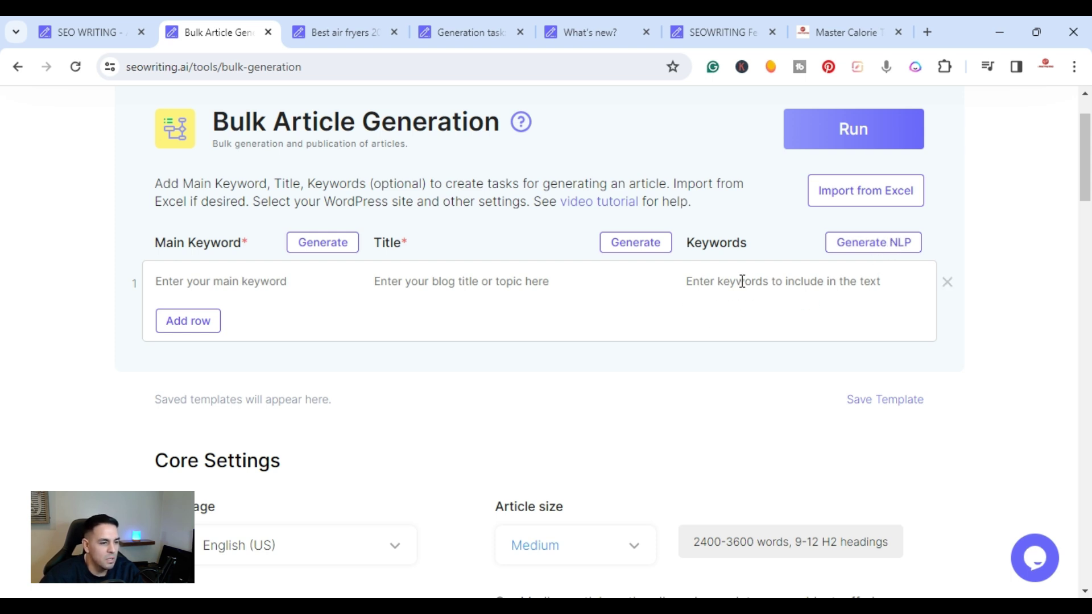
pyautogui.scroll(-2, 740, 290)
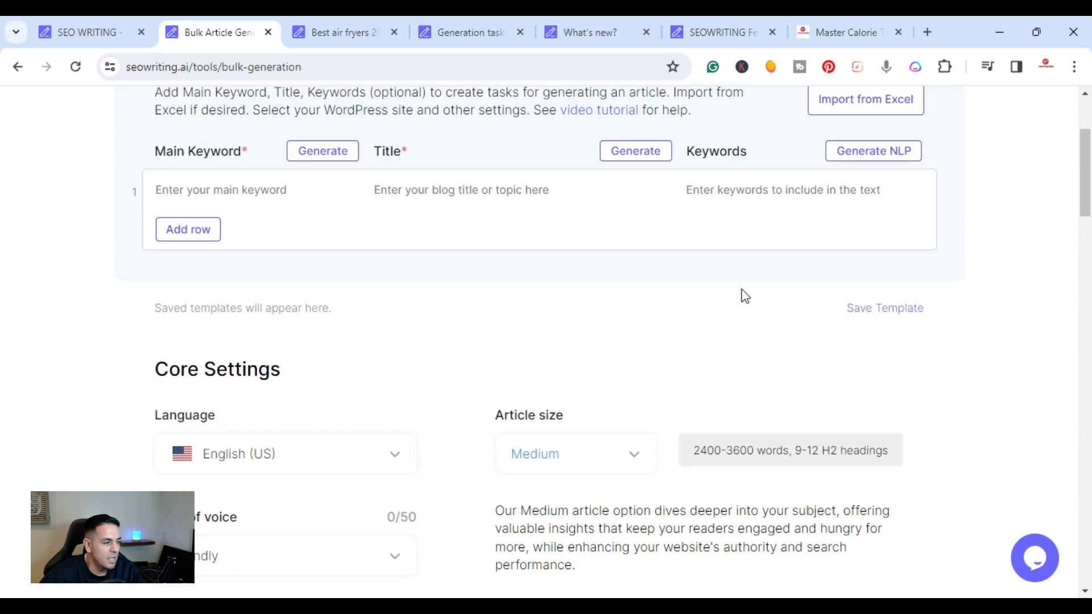
pyautogui.scroll(-1, 605, 341)
pyautogui.scroll(-1, 469, 332)
pyautogui.scroll(-1, 597, 282)
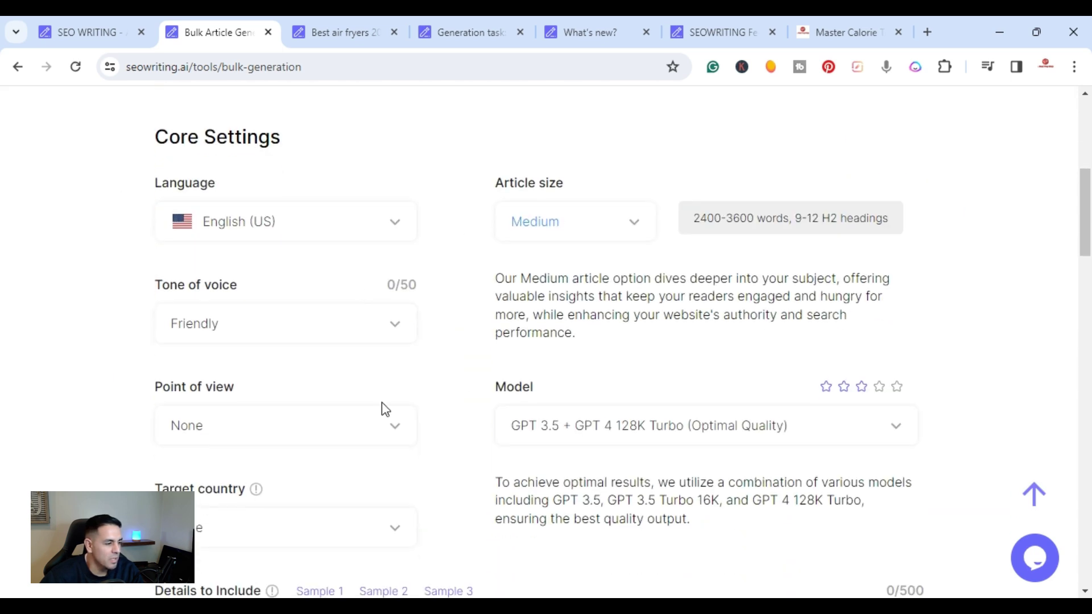
pyautogui.scroll(-2, 382, 401)
pyautogui.scroll(-3, 381, 402)
pyautogui.scroll(-2, 373, 402)
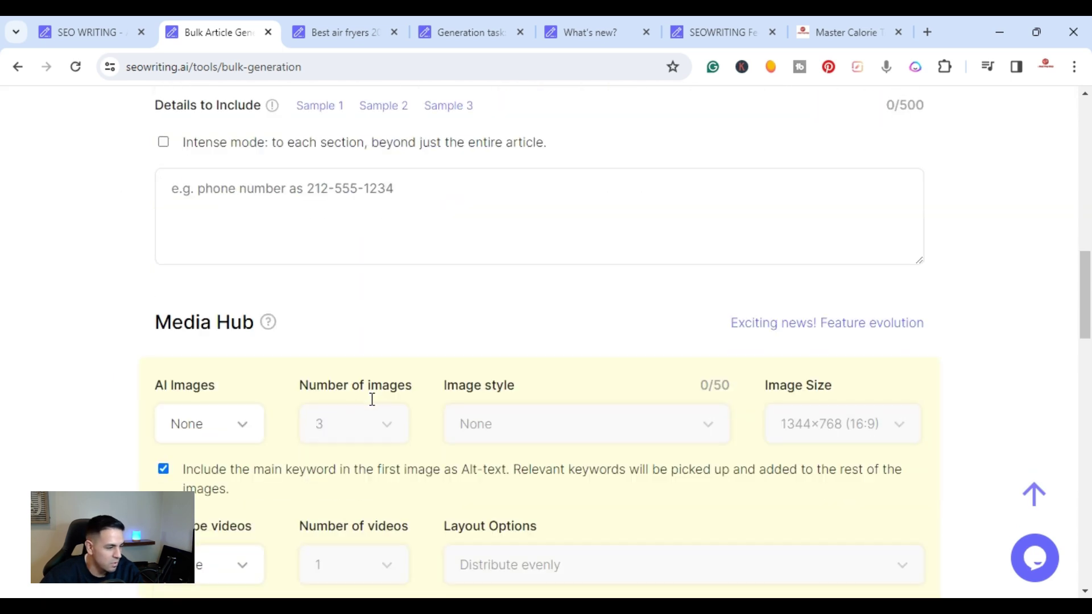
pyautogui.scroll(-2, 606, 535)
pyautogui.scroll(-1, 607, 536)
pyautogui.scroll(5, 614, 473)
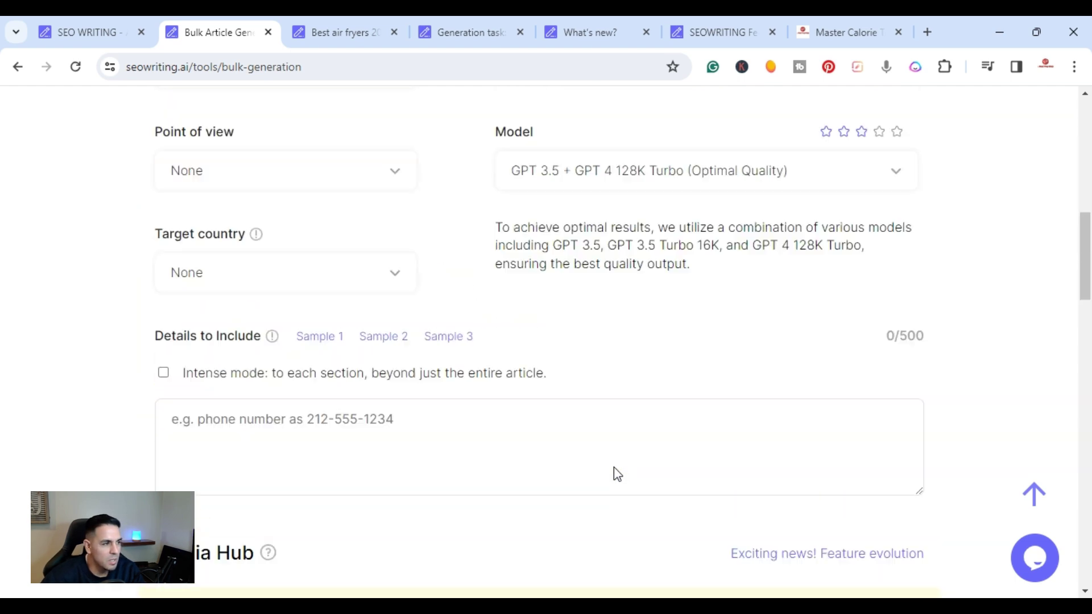
pyautogui.scroll(4, 614, 473)
pyautogui.scroll(4, 615, 459)
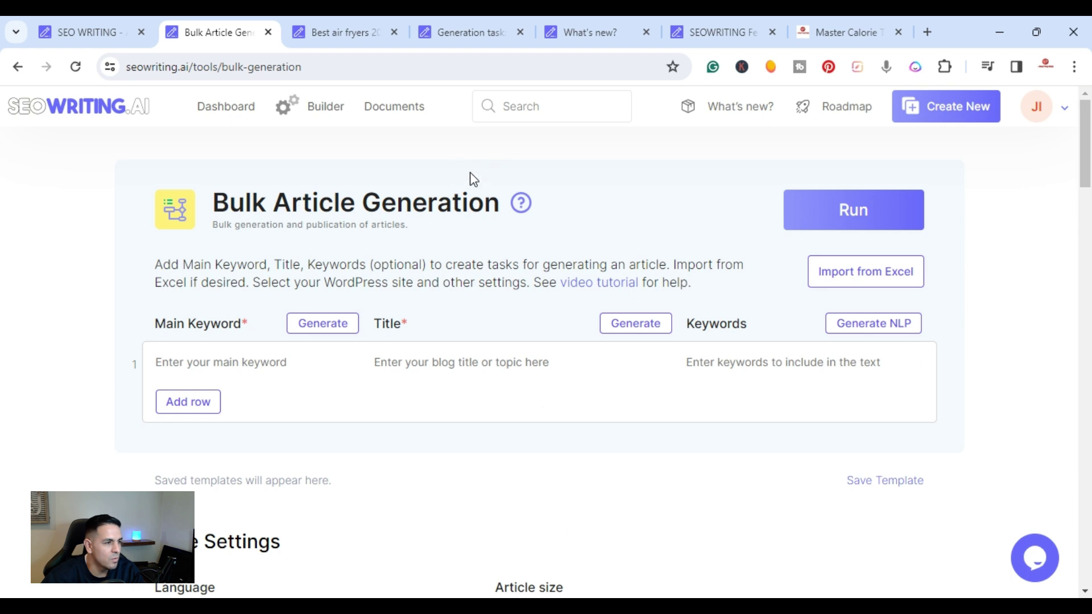
# Leave the documents list for the dashboard's Blog Post, Product Roundups, Review and Simple Editor cards.
pyautogui.click(394, 106)
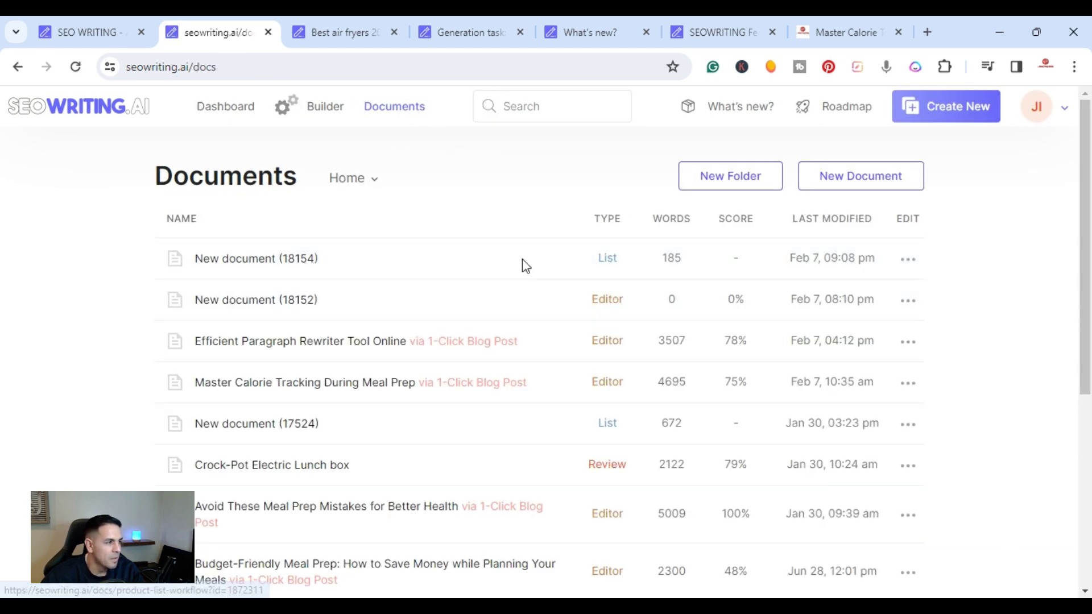
pyautogui.click(220, 106)
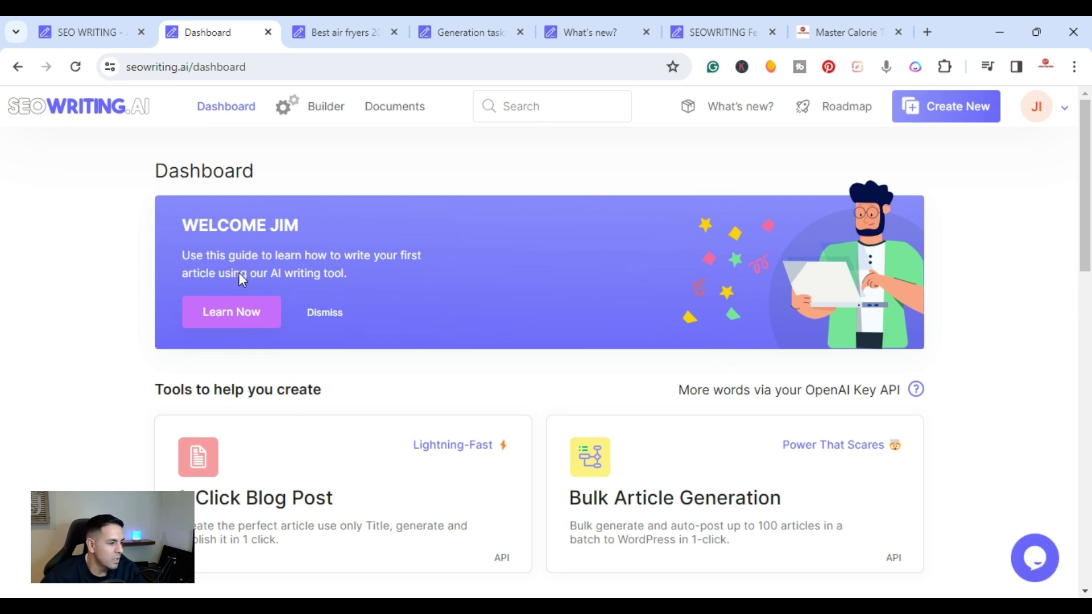
pyautogui.scroll(-3, 239, 272)
pyautogui.scroll(-3, 190, 308)
pyautogui.scroll(-2, 189, 309)
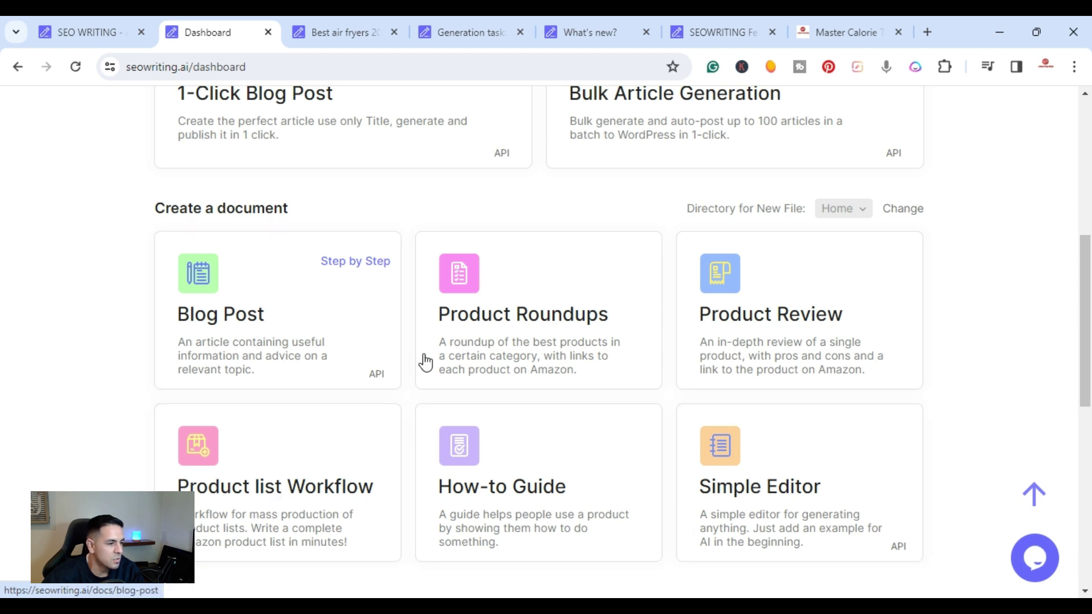
# Create a new Product Roundups document and tick 'SEO for the advanced'.
pyautogui.click(511, 331)
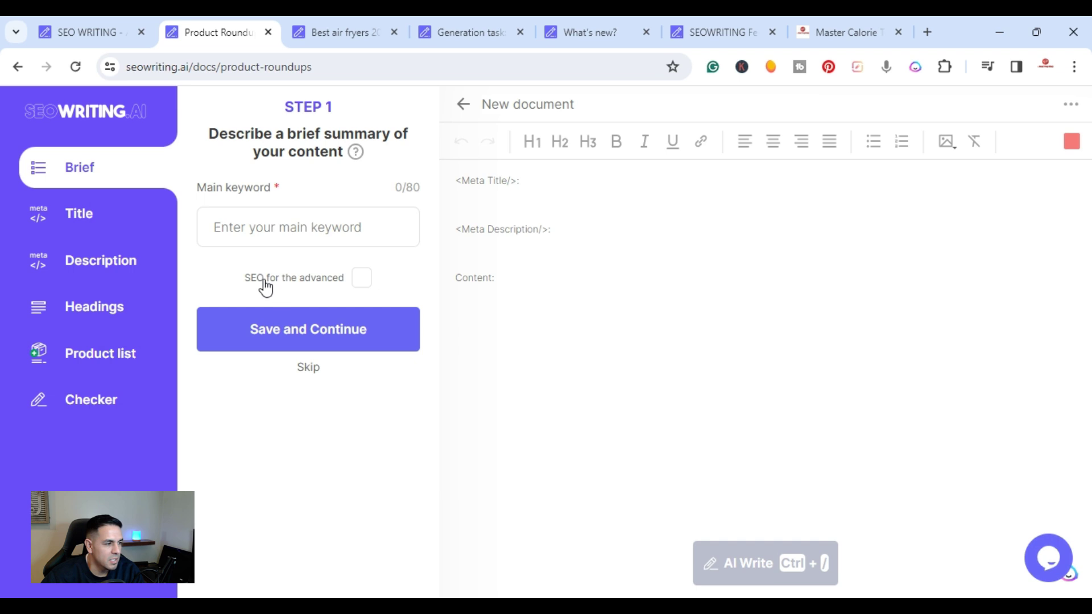
pyautogui.click(358, 278)
pyautogui.scroll(-3, 286, 383)
pyautogui.scroll(-2, 286, 383)
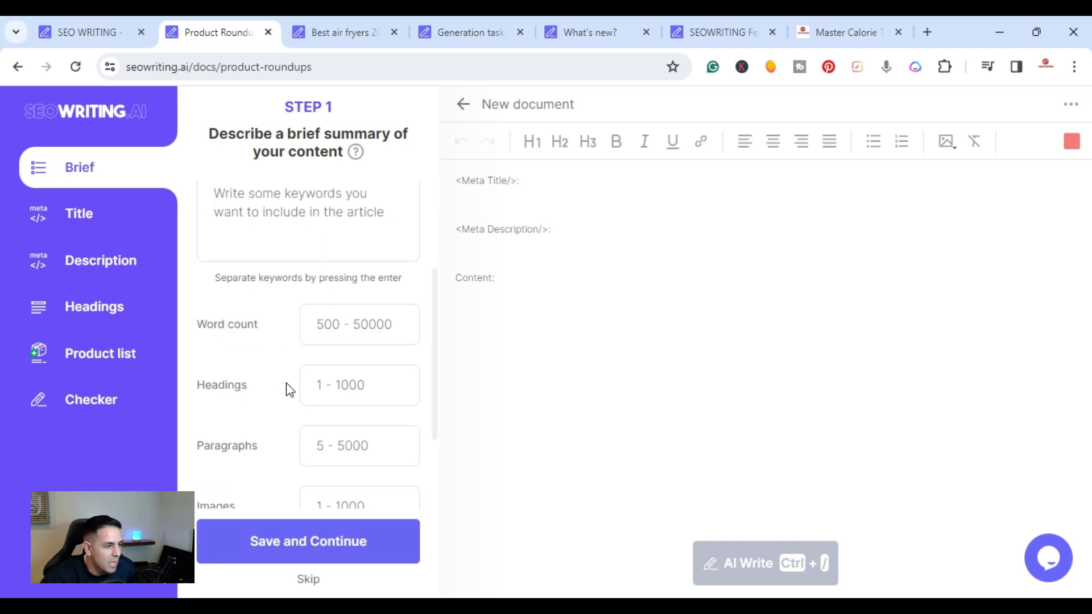
pyautogui.scroll(3, 286, 382)
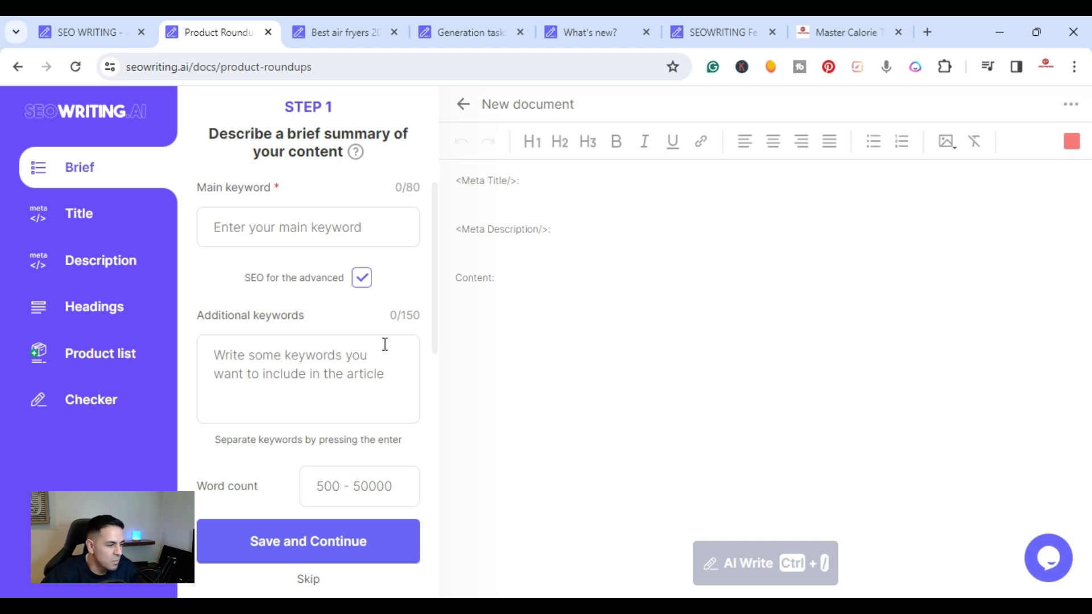
pyautogui.scroll(-1, 383, 345)
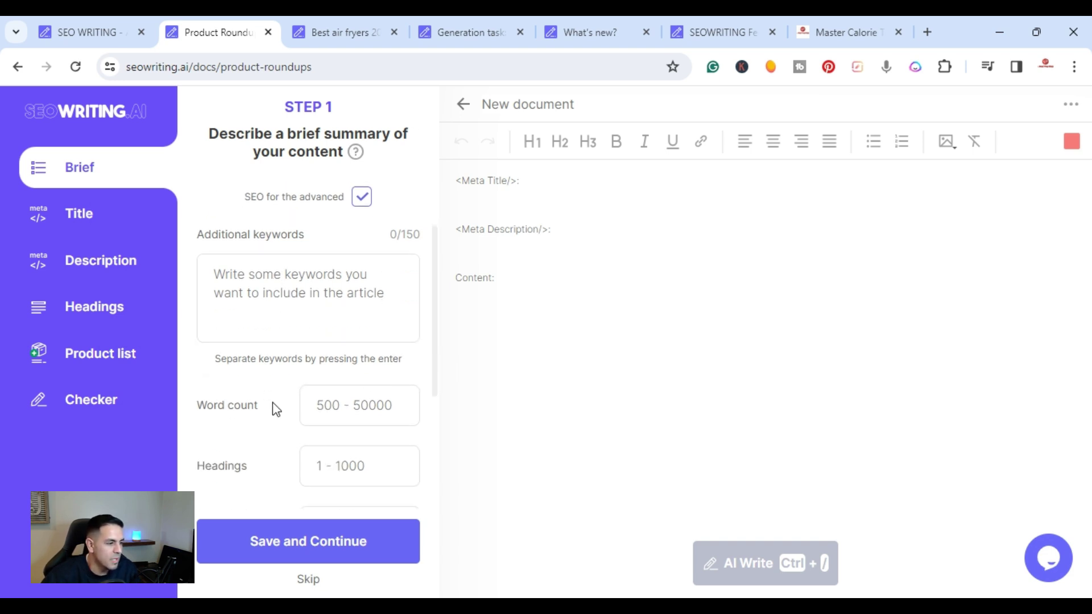
pyautogui.scroll(-2, 292, 434)
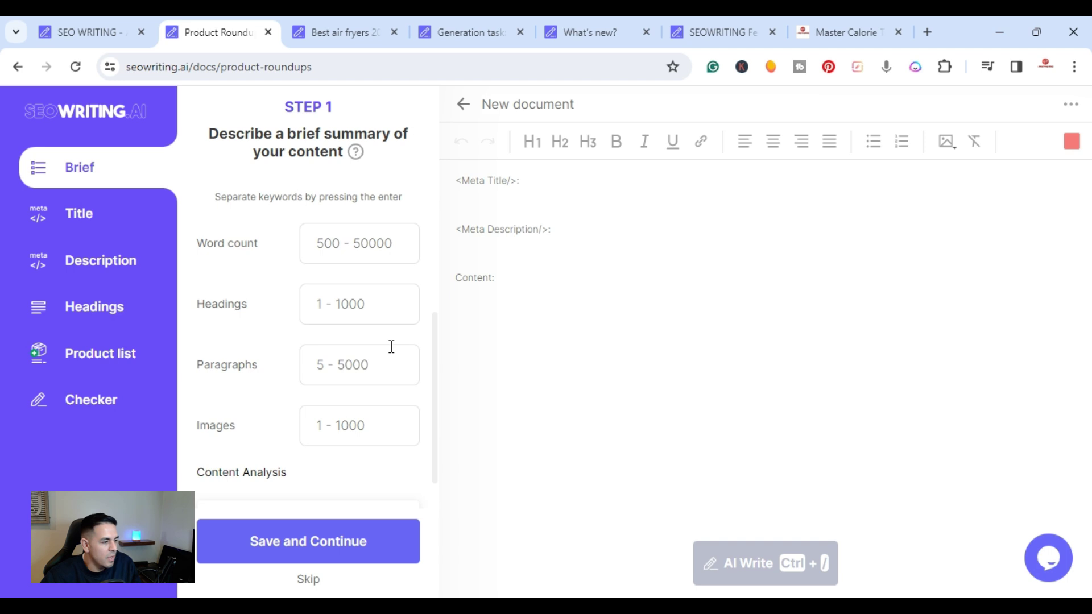
pyautogui.scroll(-1, 390, 346)
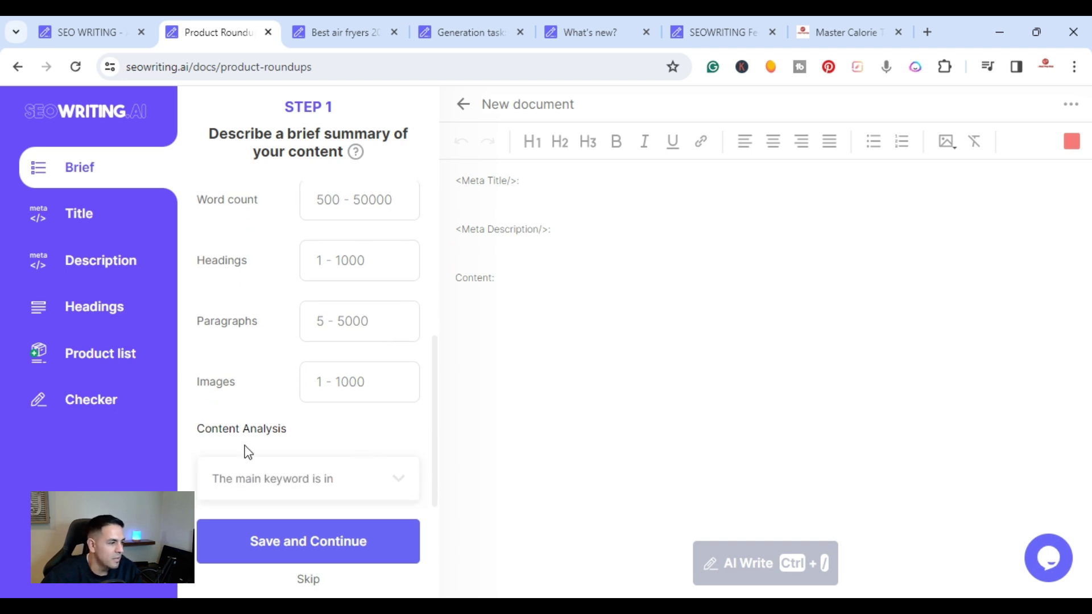
pyautogui.scroll(2, 247, 450)
pyautogui.scroll(2, 224, 271)
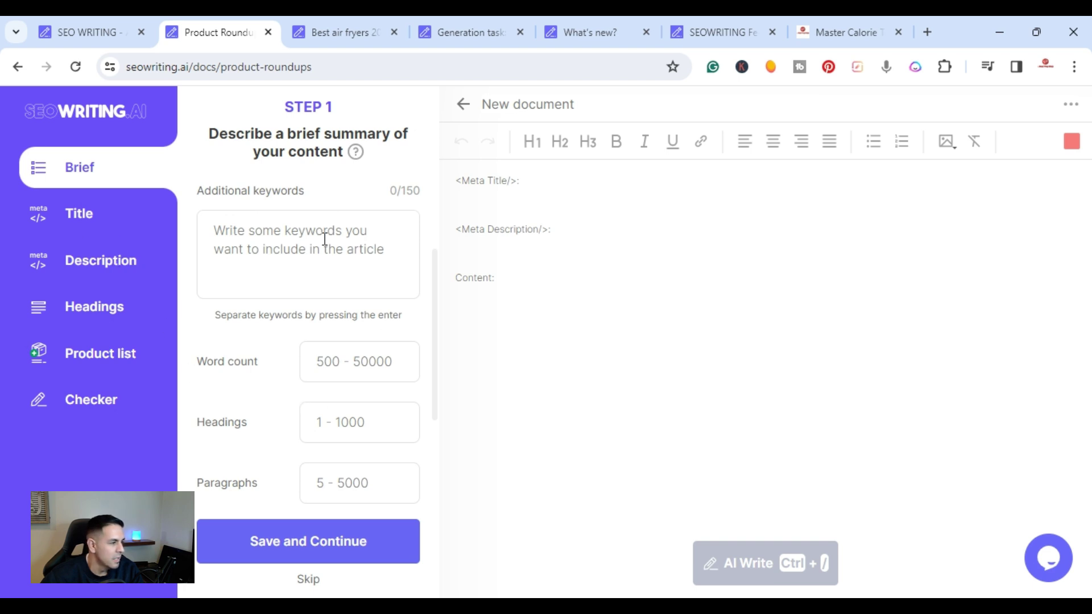
# Step through Title, Description and Headings to reach Step 5, Add Product List.
pyautogui.click(78, 215)
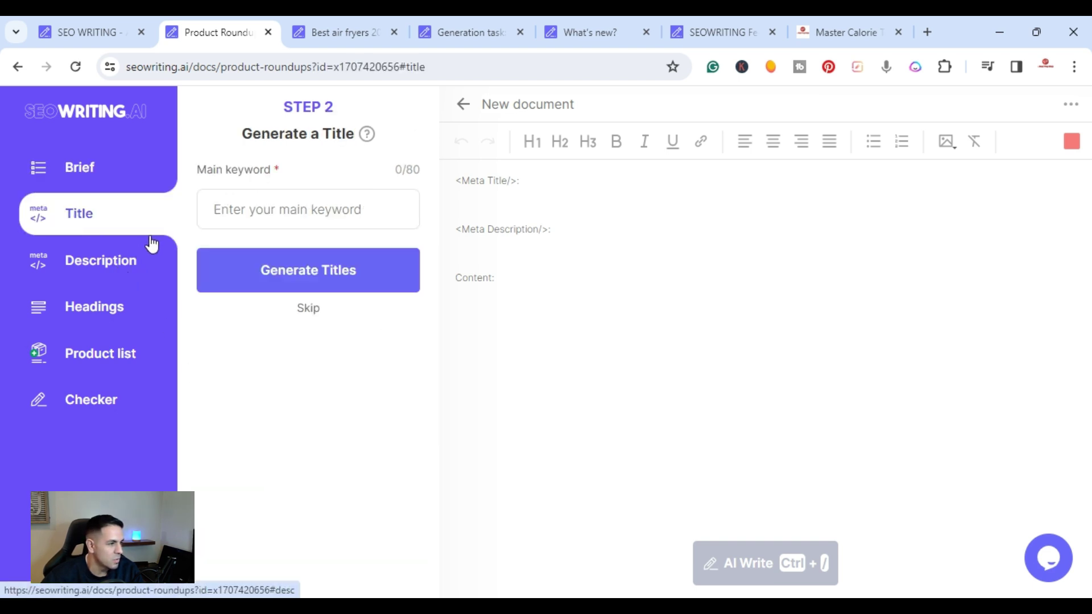
pyautogui.click(94, 270)
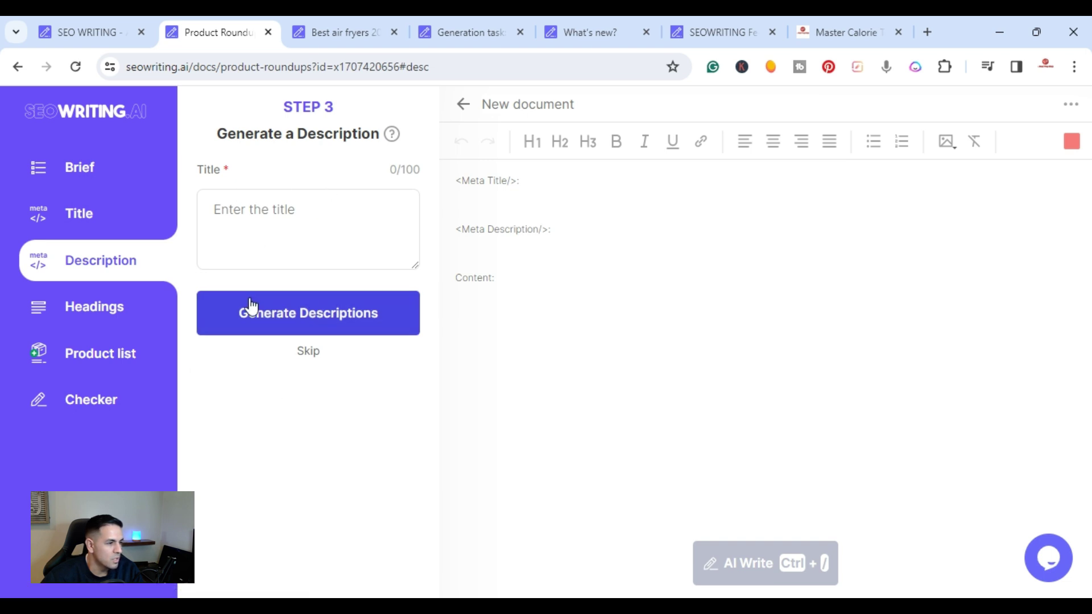
pyautogui.click(110, 308)
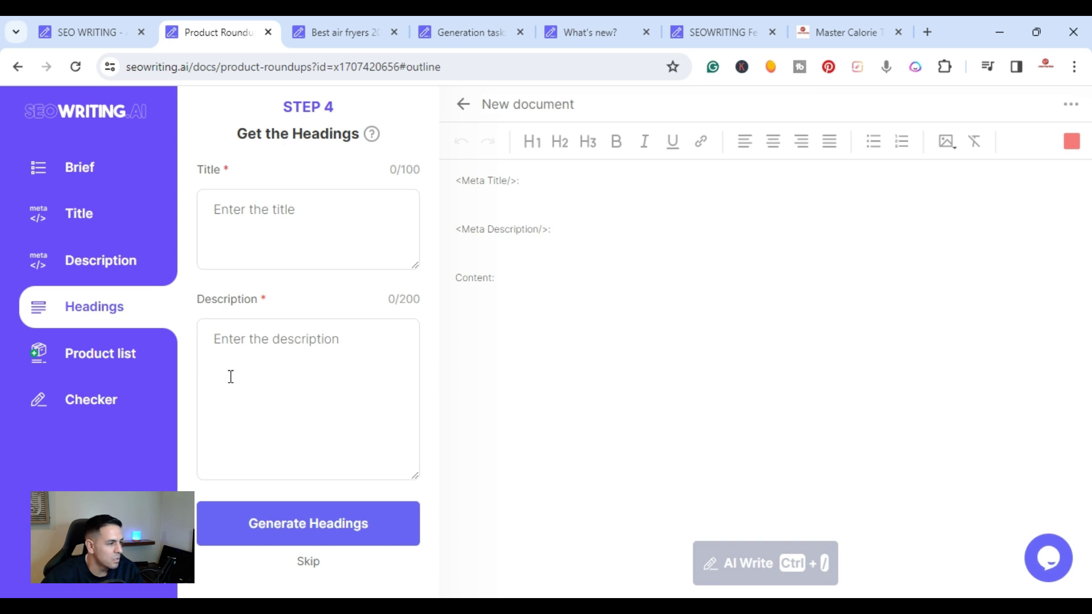
pyautogui.click(101, 356)
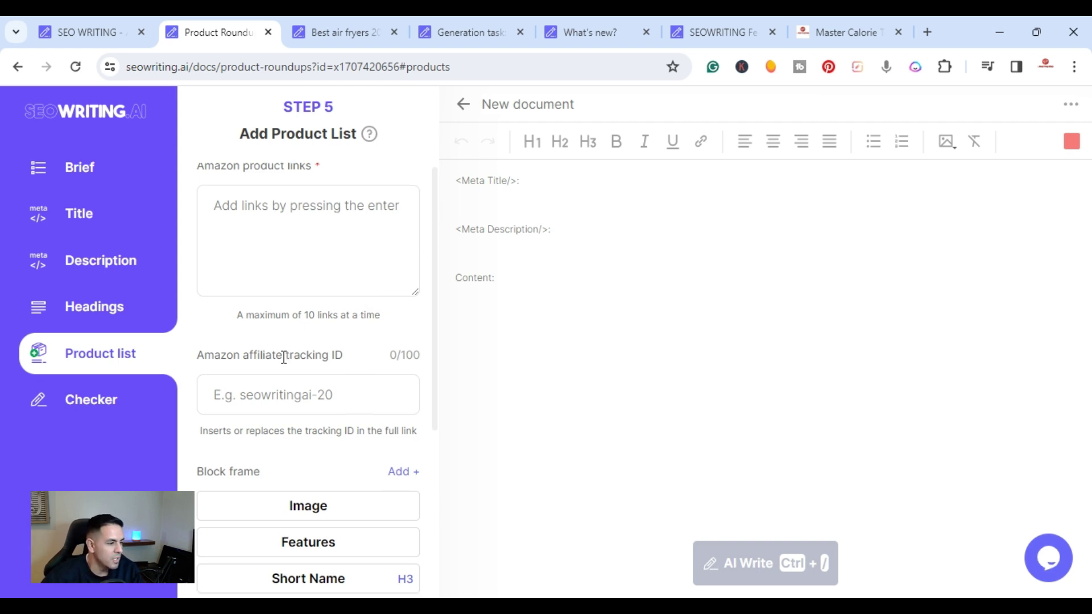
pyautogui.scroll(-1, 282, 357)
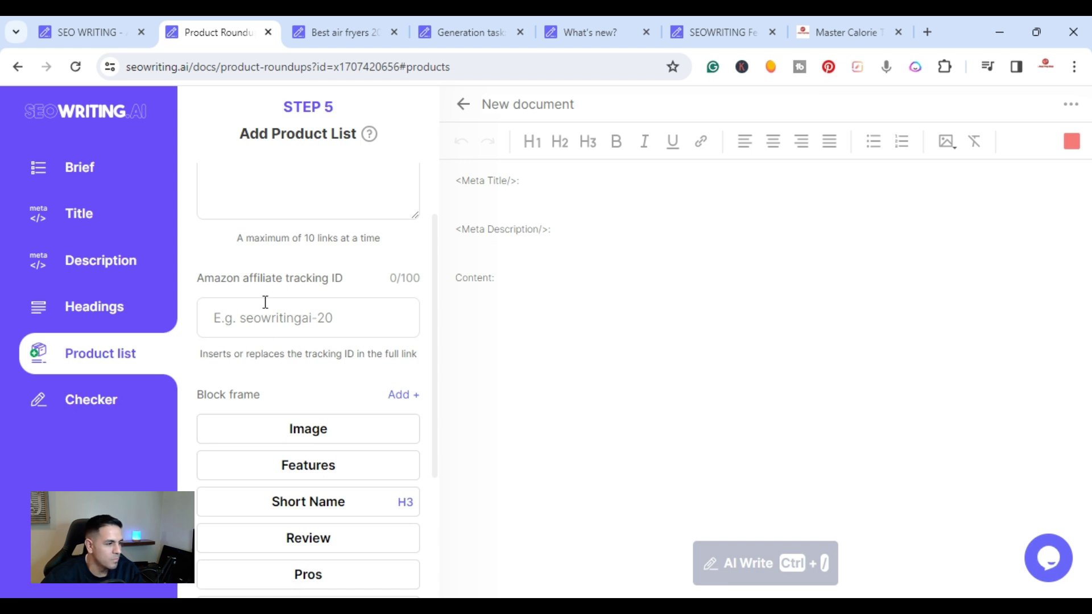
pyautogui.scroll(-1, 245, 306)
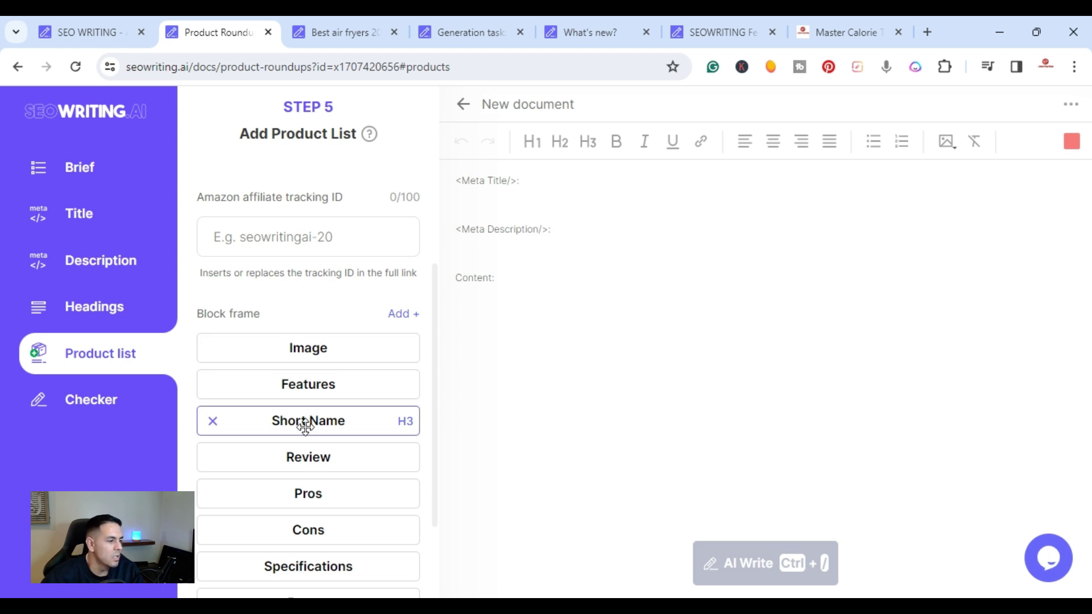
pyautogui.scroll(-1, 305, 425)
pyautogui.scroll(-1, 310, 410)
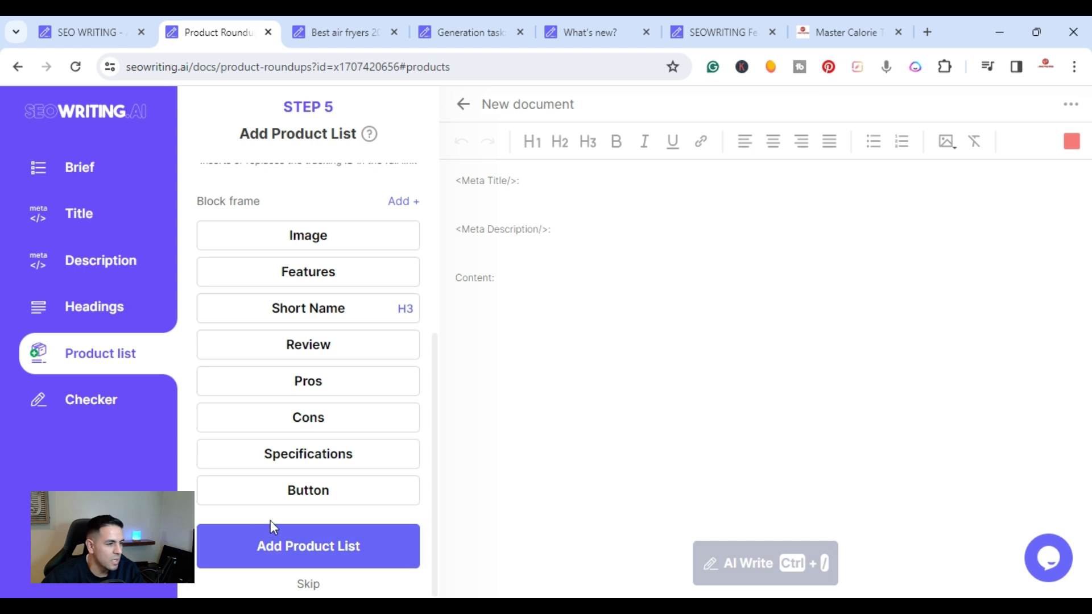
pyautogui.scroll(2, 383, 519)
pyautogui.scroll(2, 382, 519)
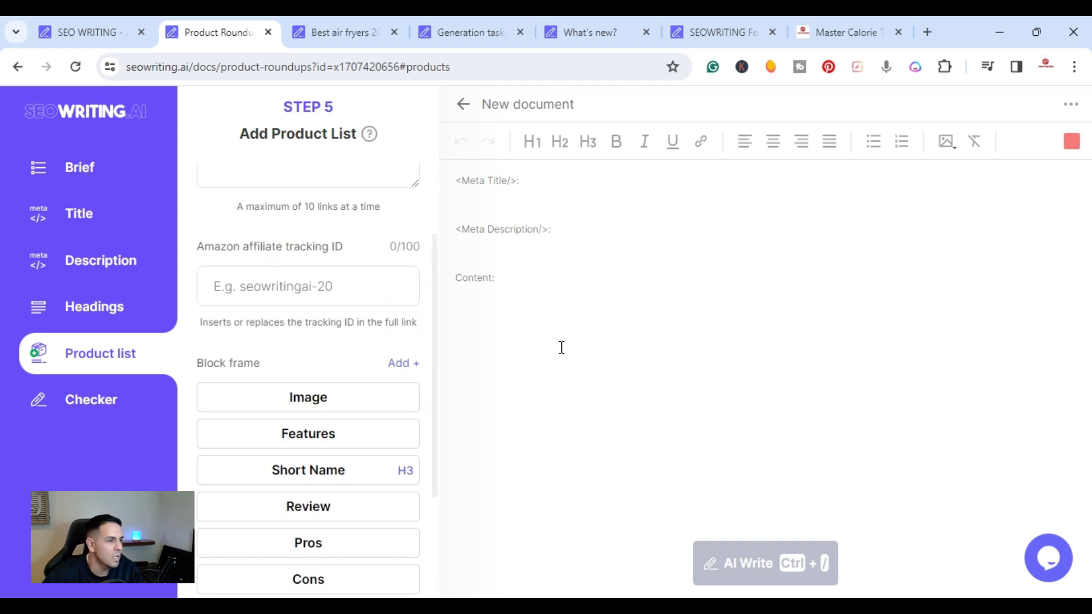
# Switch to the 'Best air fryers 2023' article at Step 6, scoring 43% with 384 words.
pyautogui.click(344, 33)
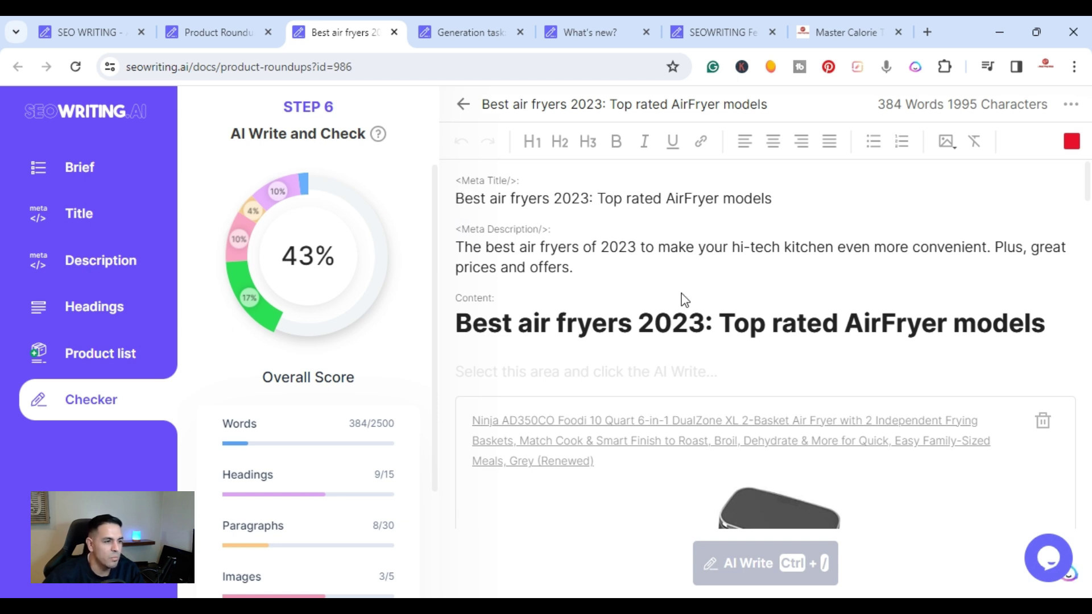
pyautogui.scroll(-1, 861, 215)
pyautogui.scroll(-1, 860, 214)
pyautogui.scroll(-1, 889, 264)
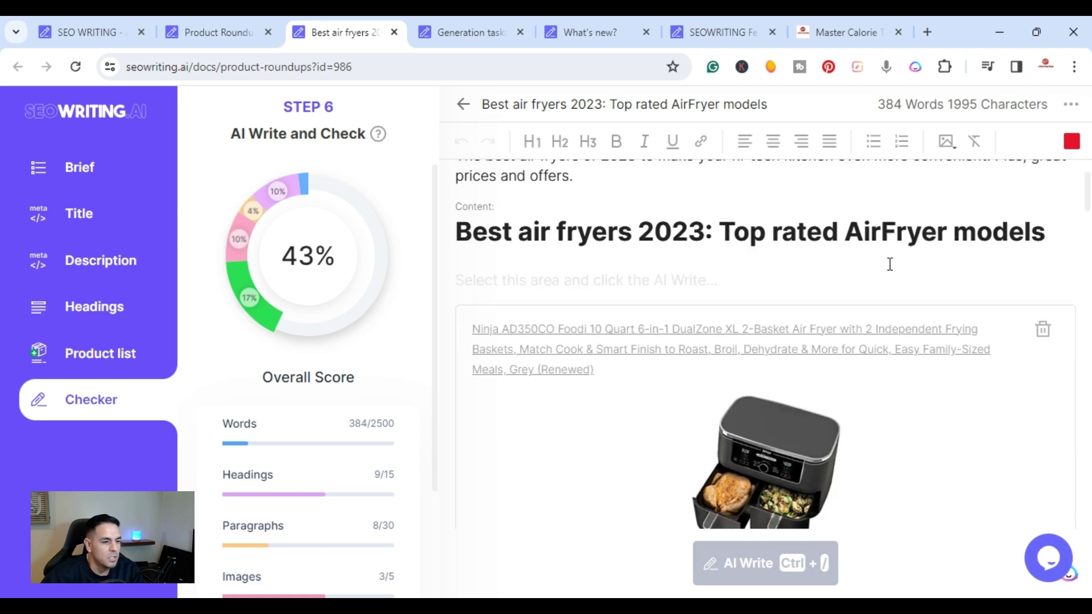
pyautogui.scroll(-1, 767, 282)
pyautogui.scroll(2, 597, 299)
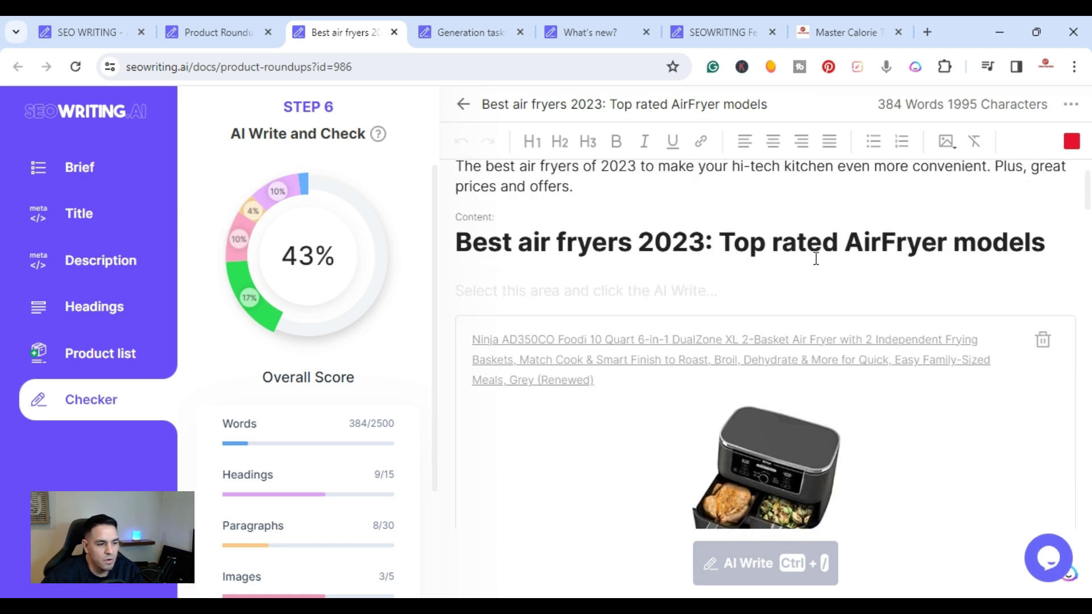
pyautogui.scroll(-2, 816, 265)
pyautogui.scroll(-2, 767, 298)
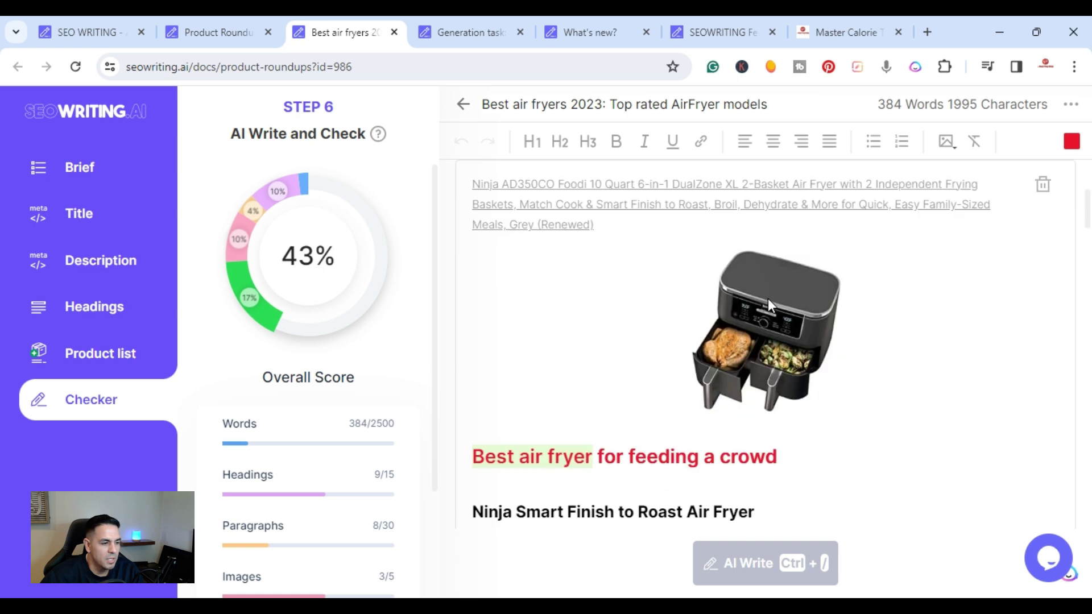
pyautogui.scroll(-1, 768, 298)
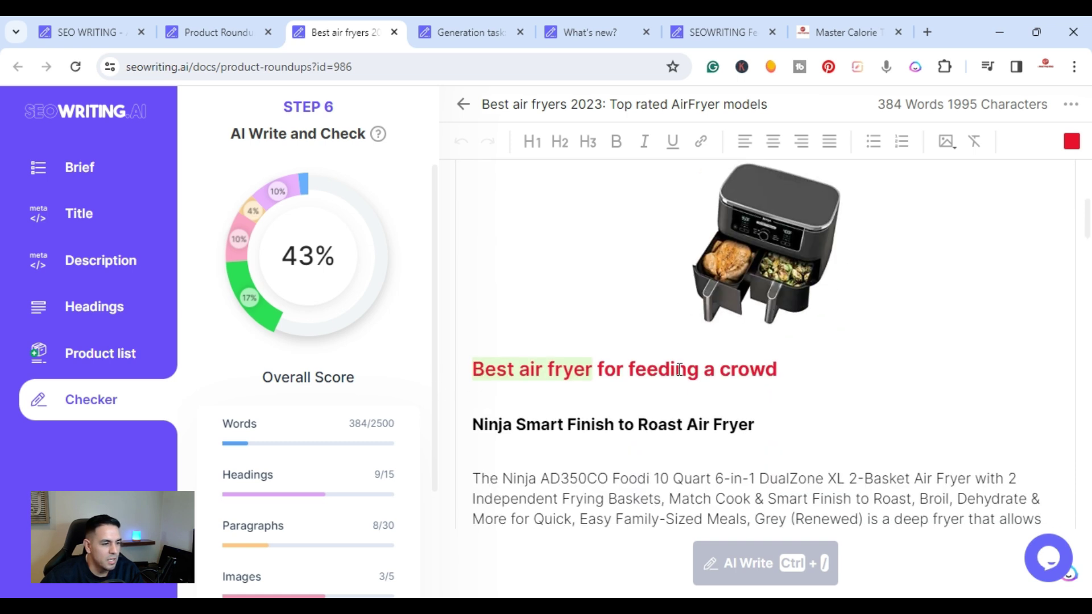
pyautogui.scroll(-2, 679, 371)
pyautogui.scroll(-2, 597, 367)
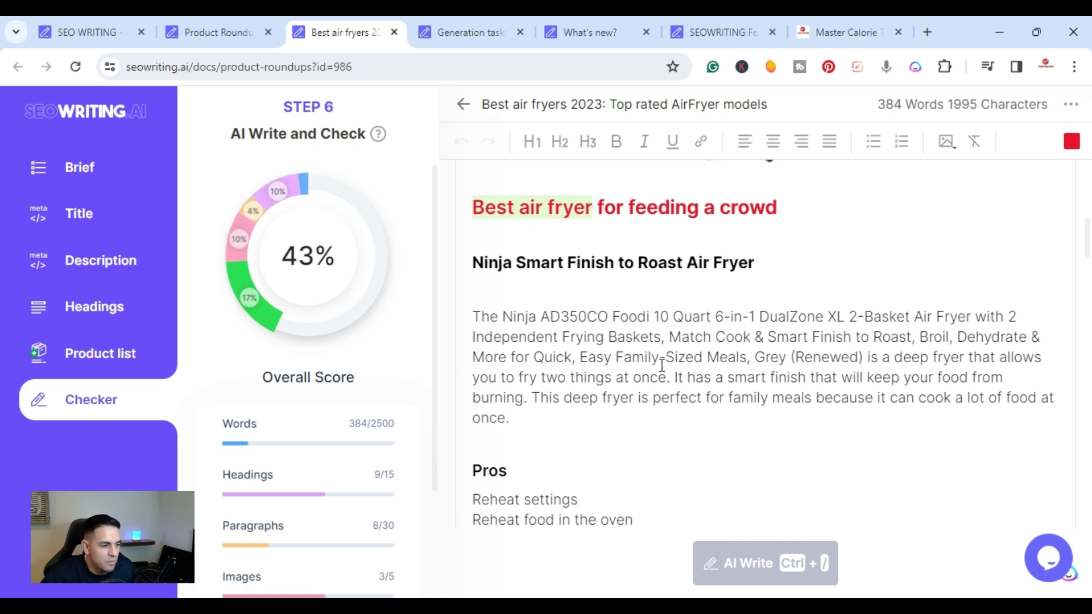
pyautogui.scroll(-1, 661, 365)
pyautogui.scroll(-1, 661, 365)
pyautogui.scroll(-4, 663, 372)
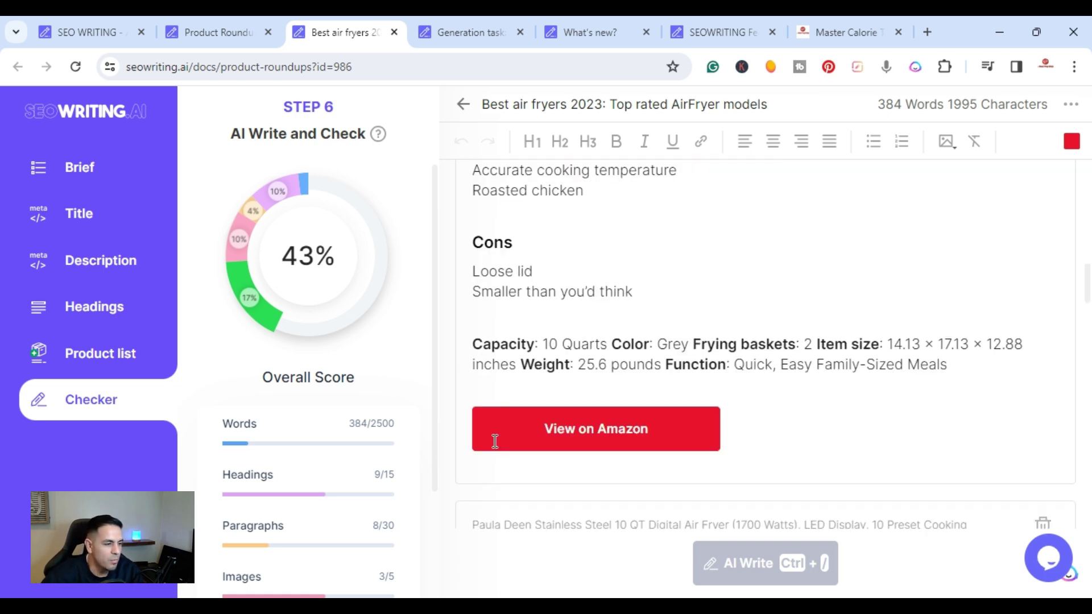
pyautogui.scroll(-1, 664, 371)
pyautogui.scroll(1, 604, 394)
pyautogui.scroll(2, 604, 394)
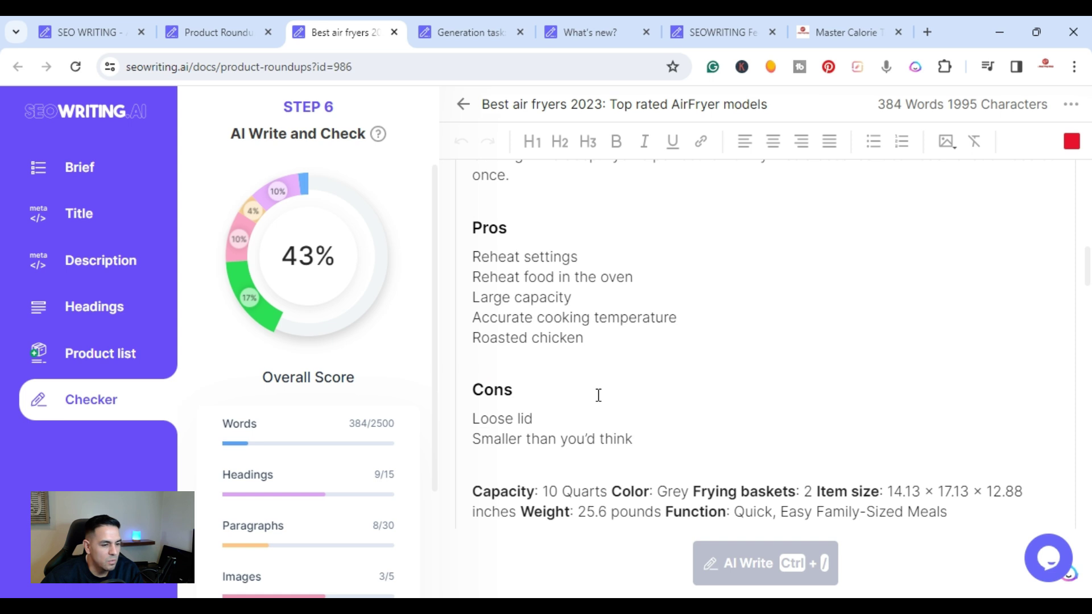
pyautogui.scroll(-1, 544, 339)
pyautogui.scroll(-3, 544, 339)
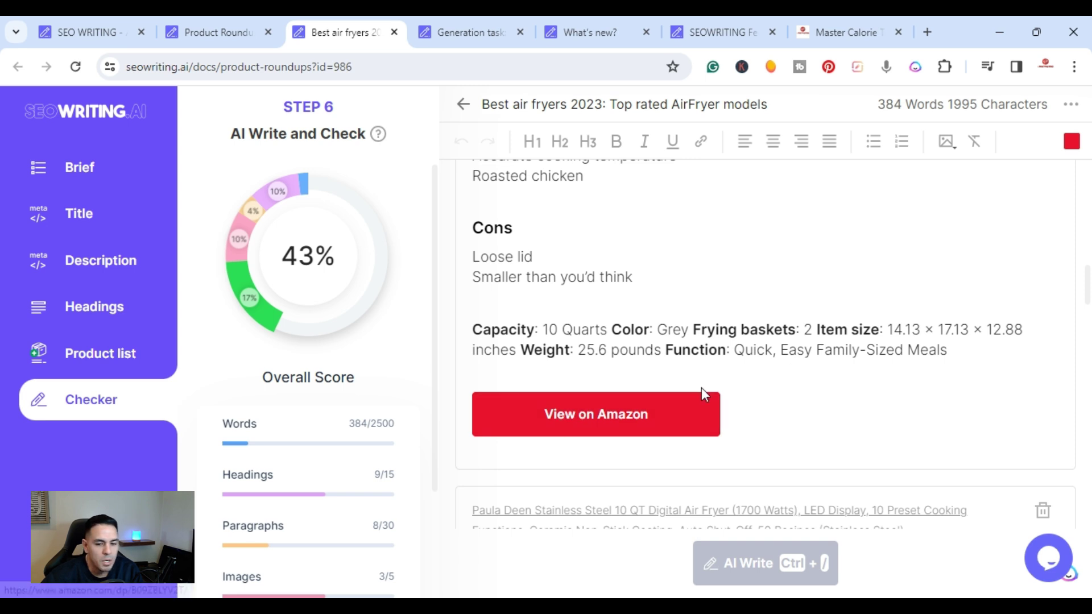
pyautogui.scroll(-3, 659, 377)
pyautogui.scroll(-3, 665, 367)
pyautogui.scroll(-3, 674, 358)
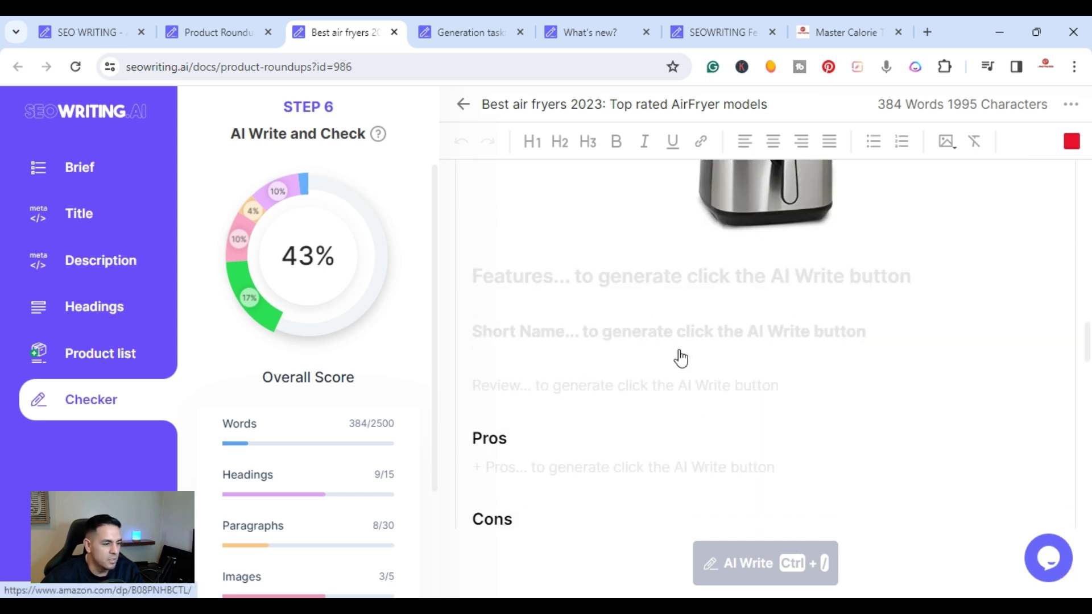
pyautogui.scroll(-3, 680, 356)
pyautogui.scroll(4, 681, 357)
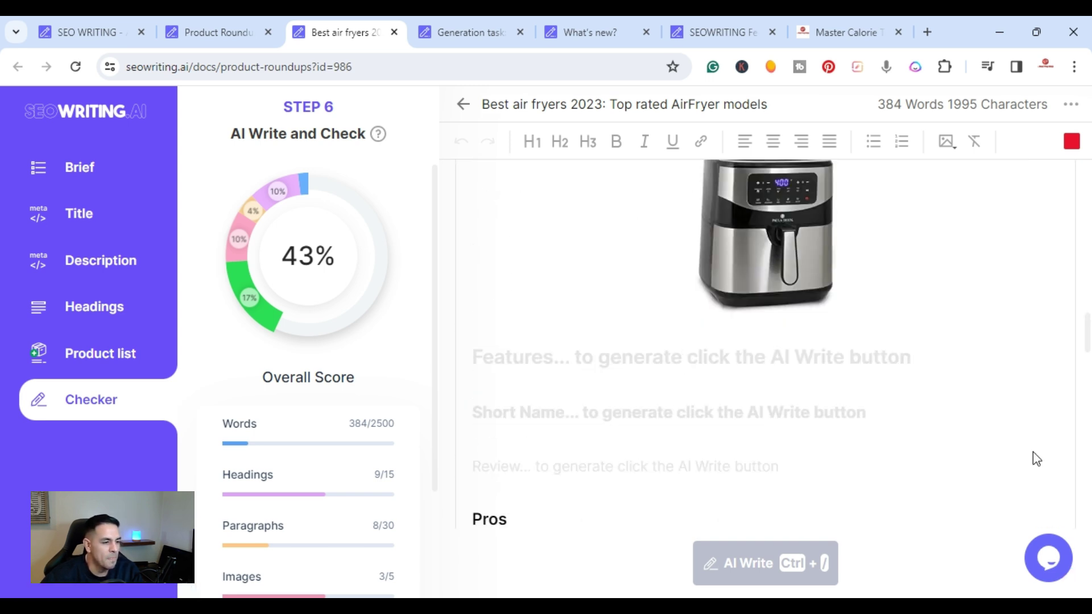
pyautogui.scroll(2, 918, 415)
pyautogui.scroll(3, 917, 414)
pyautogui.scroll(-2, 918, 409)
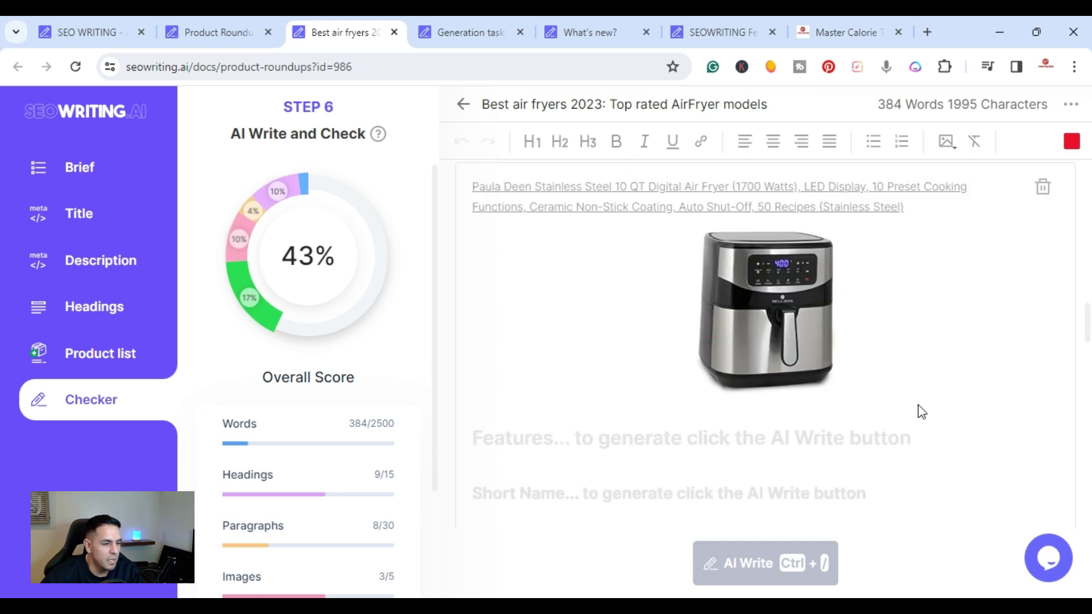
# AI-write the Paula Deen fryer's features heading, short name and review paragraph.
pyautogui.click(559, 438)
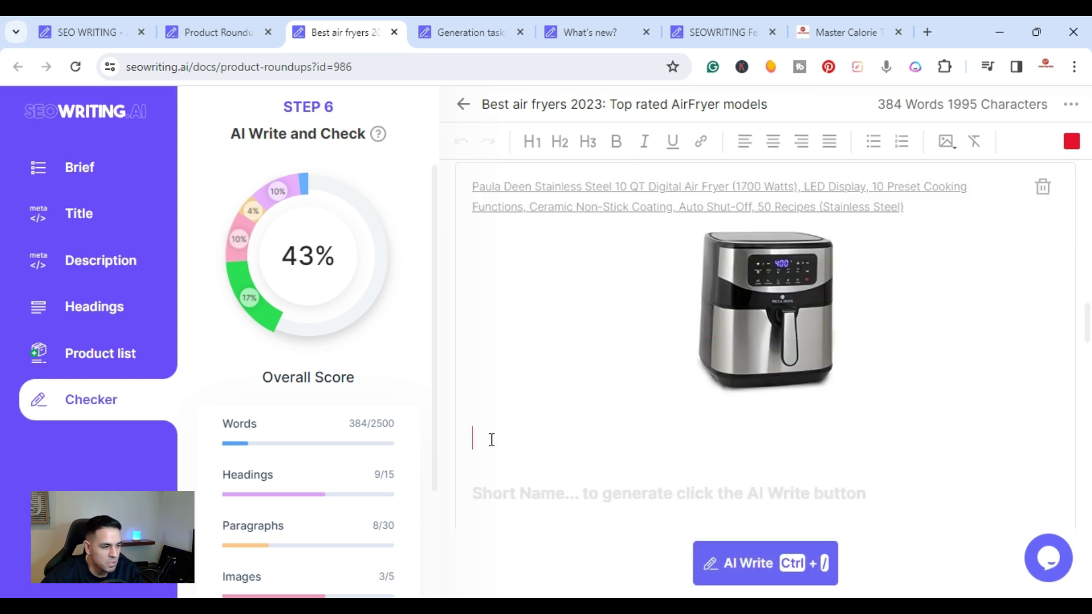
pyautogui.click(731, 571)
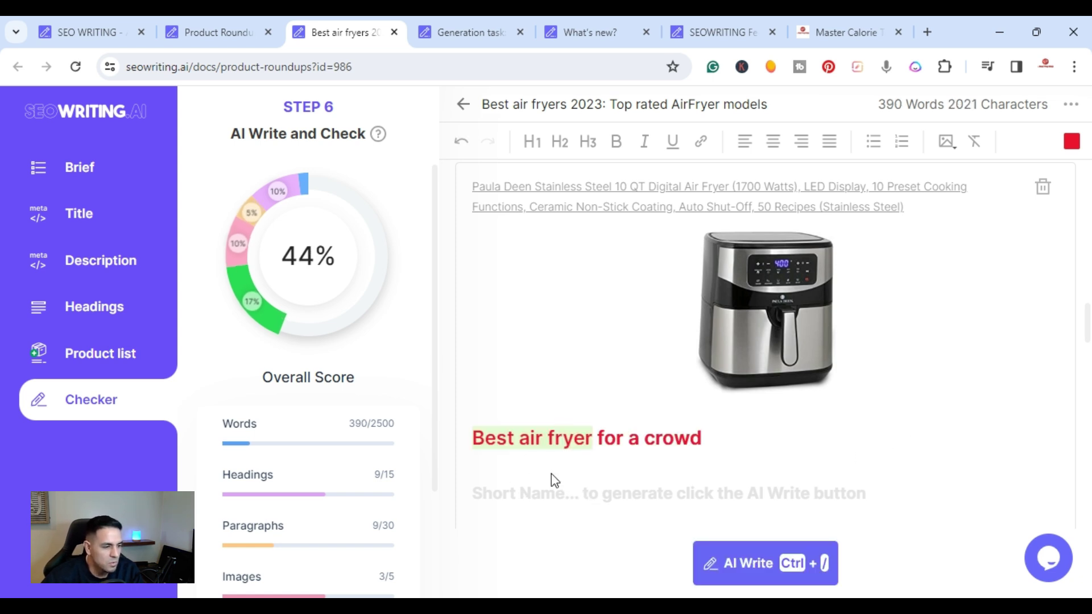
pyautogui.scroll(-1, 668, 461)
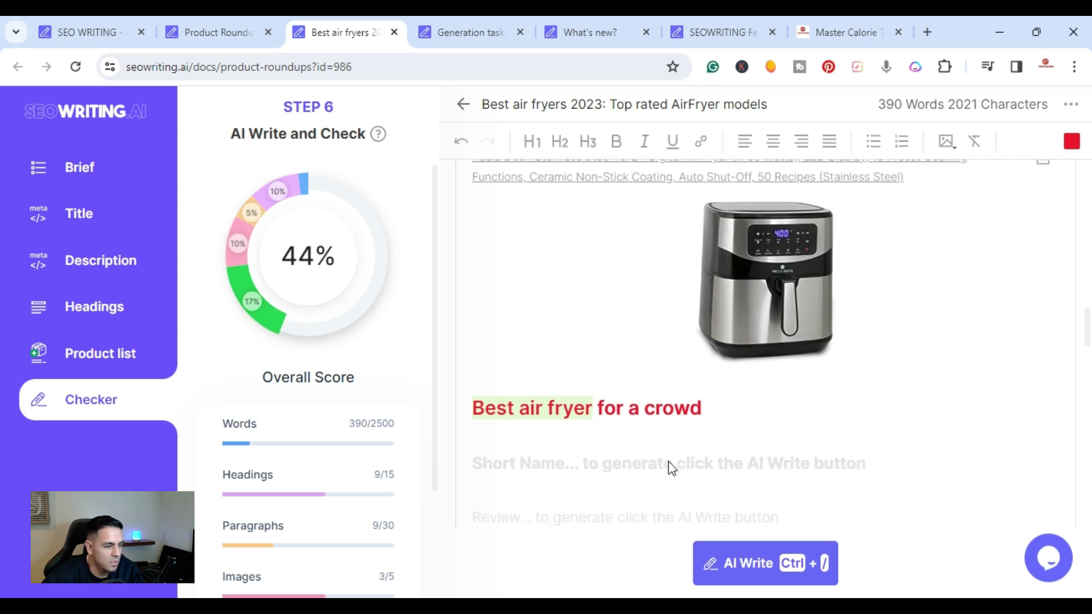
pyautogui.scroll(-1, 667, 462)
pyautogui.click(592, 414)
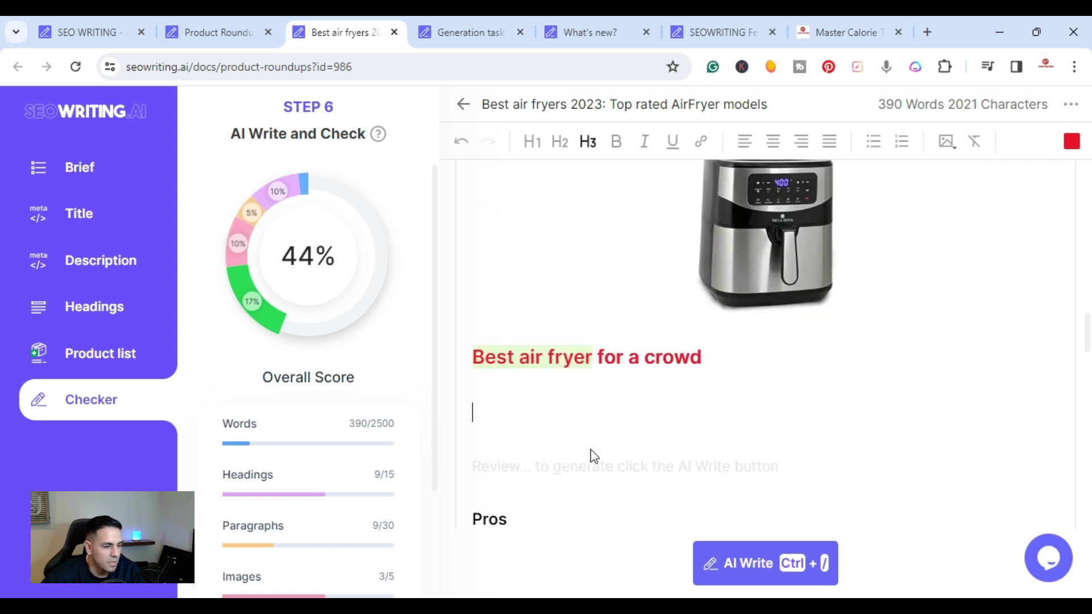
pyautogui.click(741, 567)
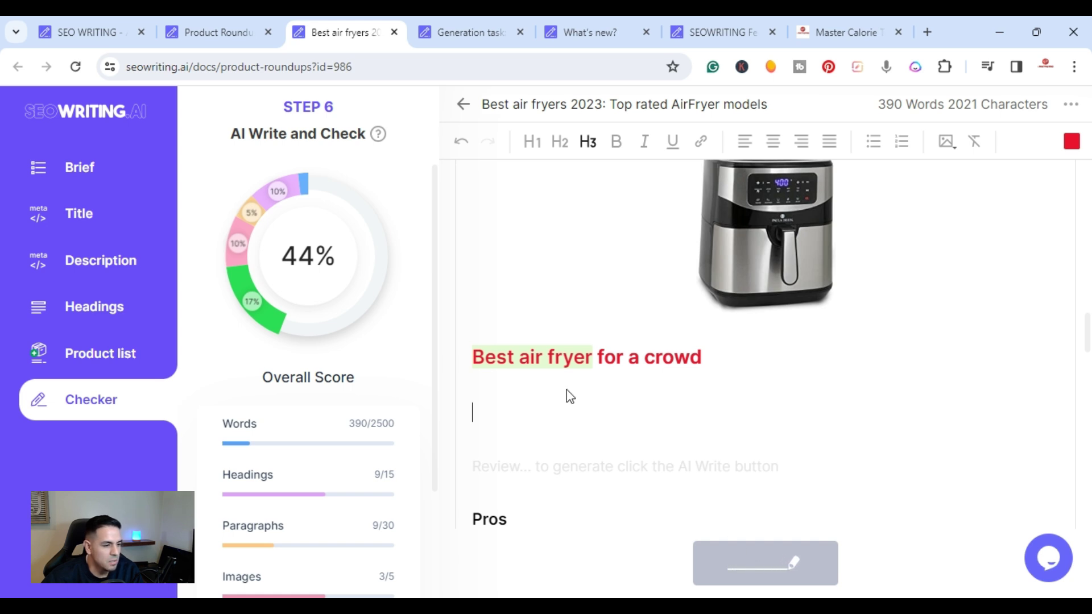
pyautogui.write('Paula Deen Air Fryer')
pyautogui.click(640, 468)
pyautogui.click(751, 563)
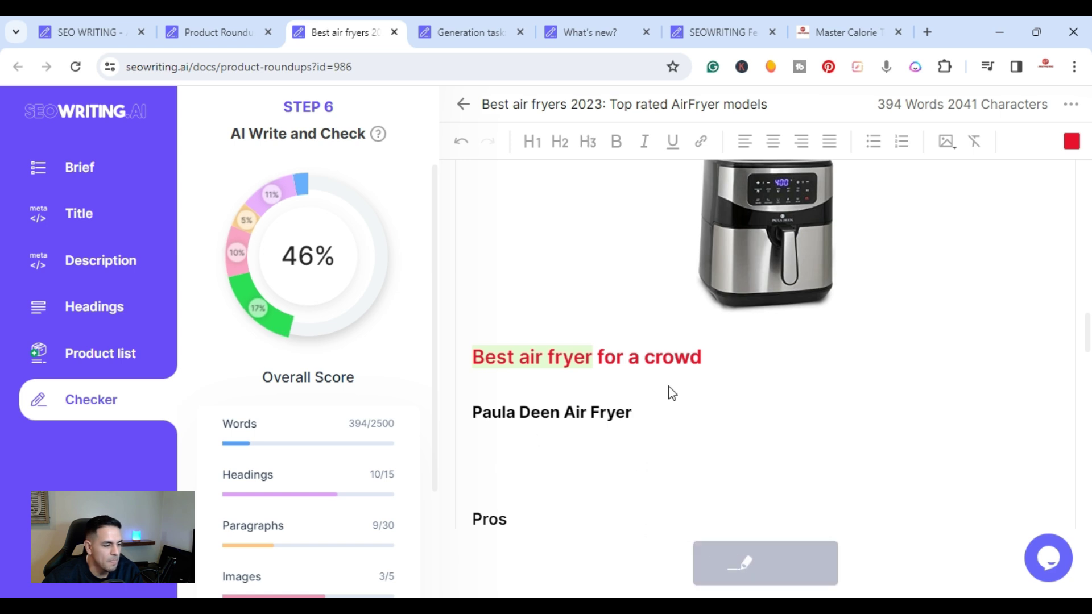
pyautogui.scroll(-4, 670, 384)
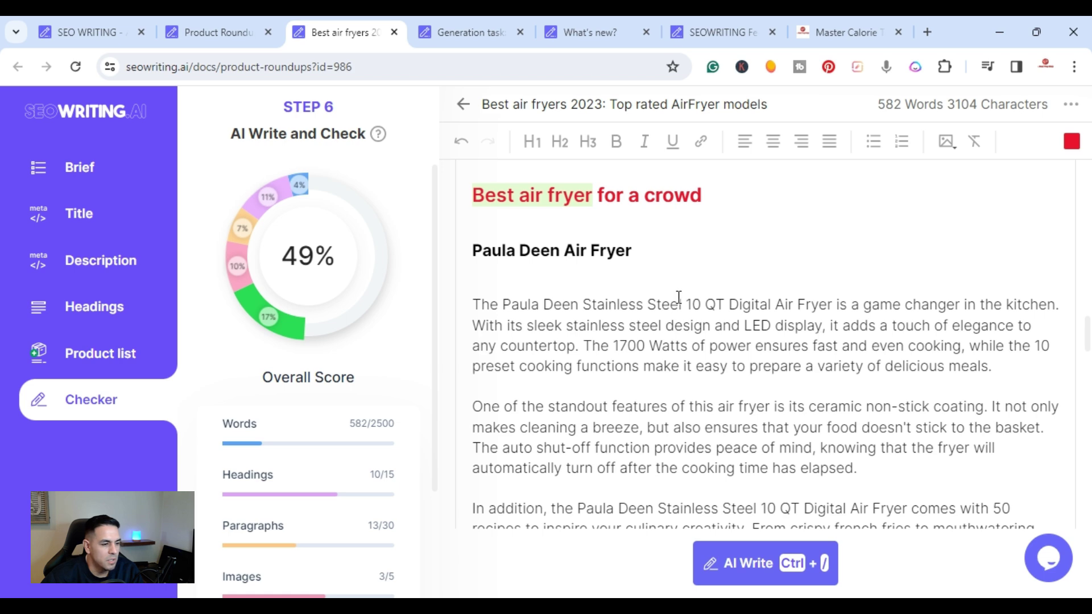
pyautogui.scroll(-2, 648, 299)
pyautogui.scroll(2, 609, 369)
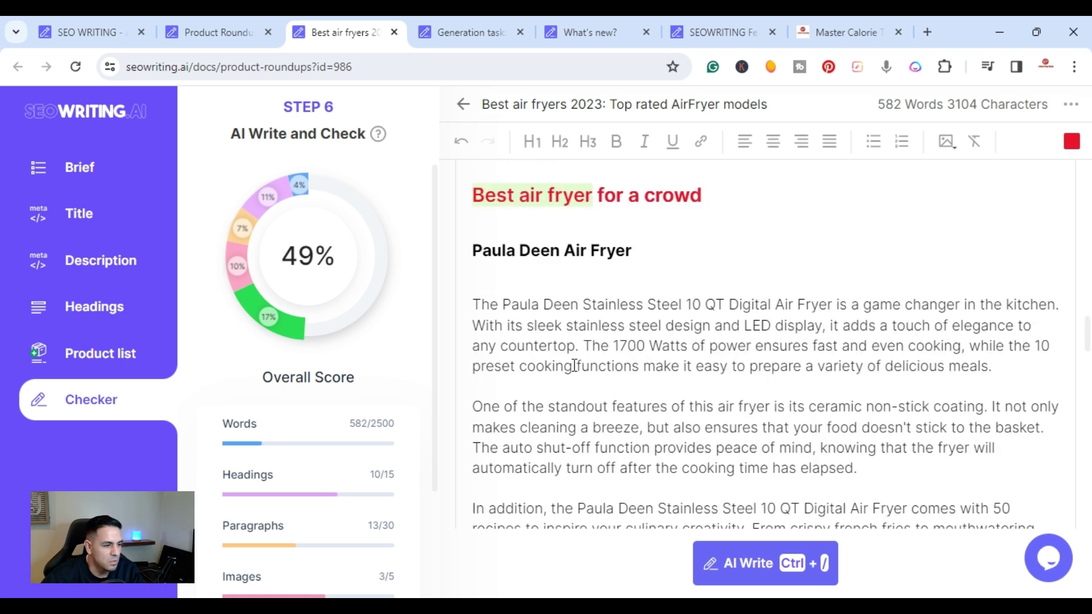
pyautogui.scroll(-3, 603, 424)
pyautogui.scroll(-1, 599, 352)
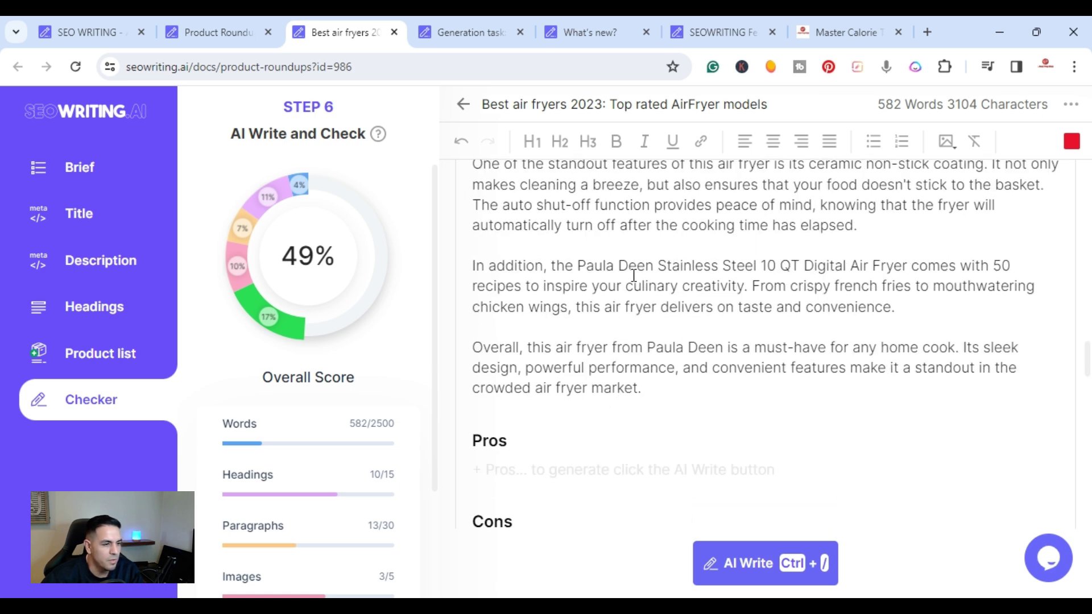
pyautogui.scroll(3, 633, 277)
pyautogui.scroll(2, 597, 307)
pyautogui.scroll(1, 591, 312)
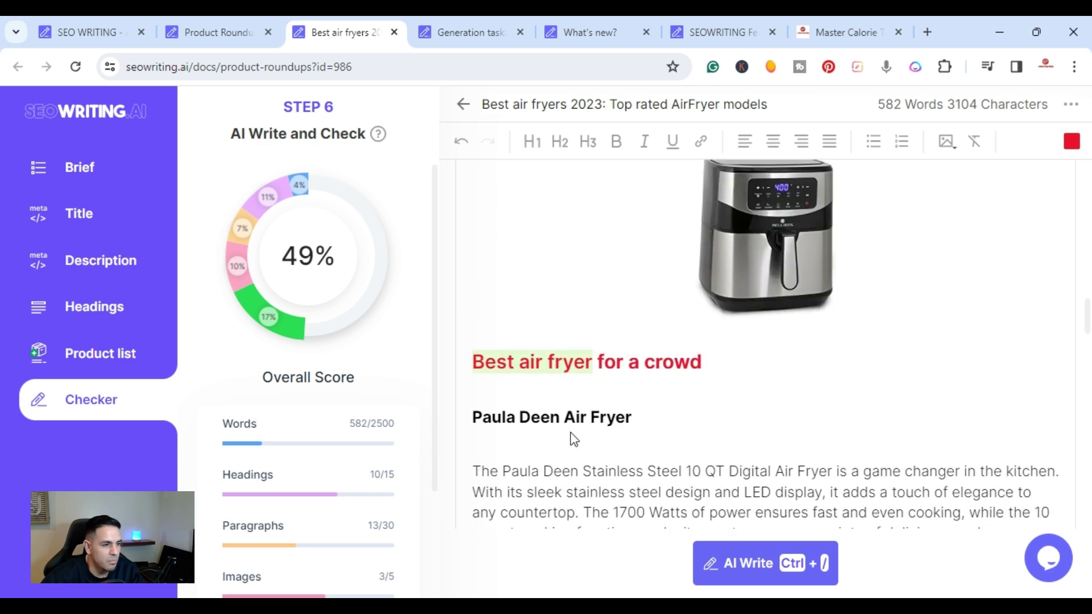
pyautogui.scroll(2, 571, 432)
pyautogui.scroll(-3, 683, 377)
pyautogui.scroll(-3, 682, 377)
pyautogui.scroll(-2, 683, 376)
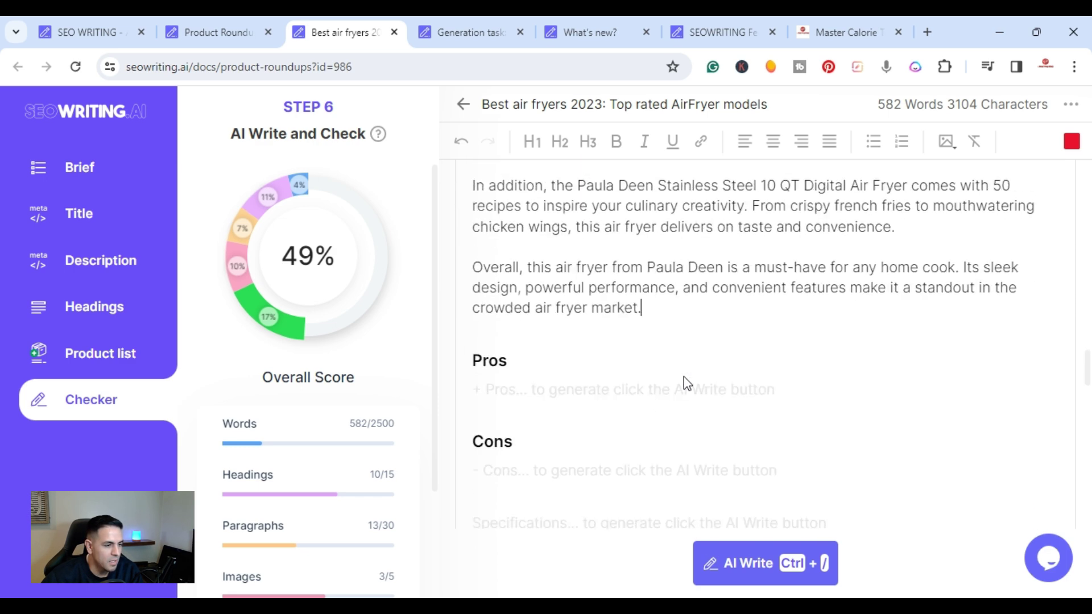
# AI-write the Pros, Cons and Specifications, bringing the article to 636 words and 51%.
pyautogui.click(512, 389)
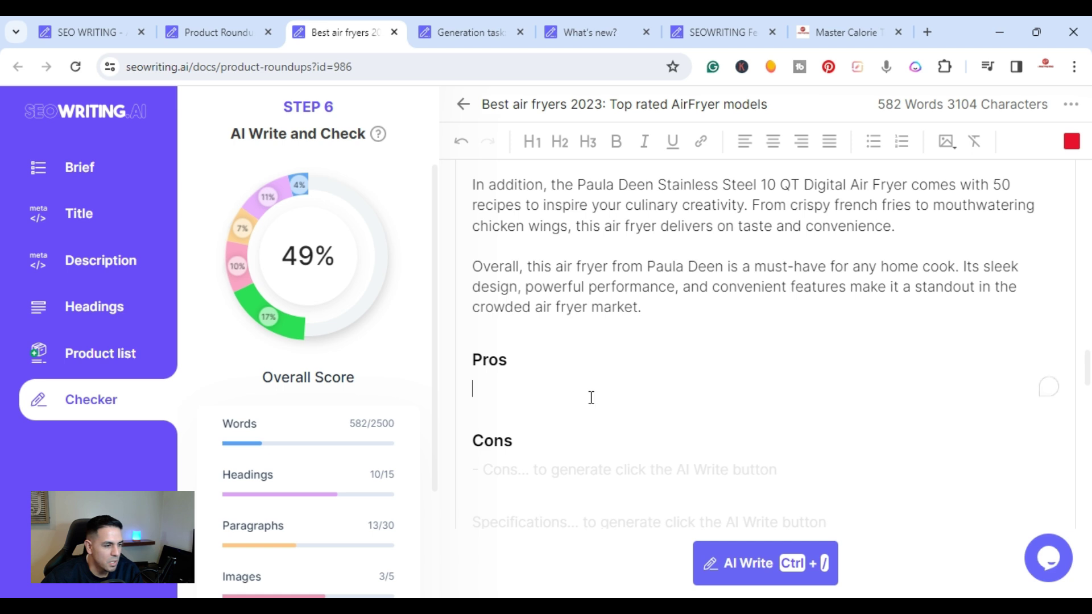
pyautogui.click(708, 563)
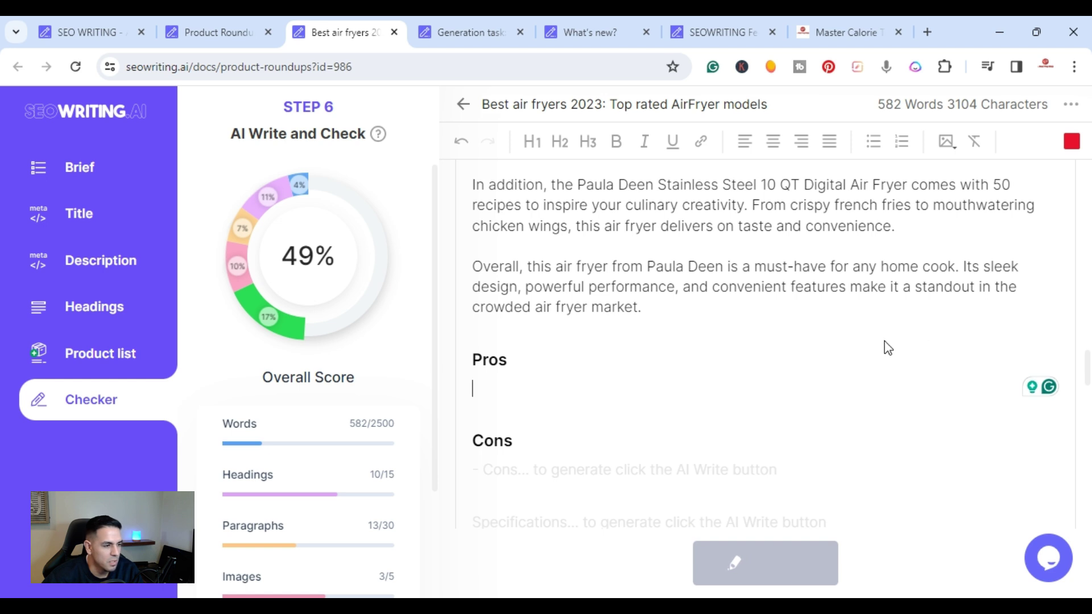
pyautogui.scroll(-2, 624, 344)
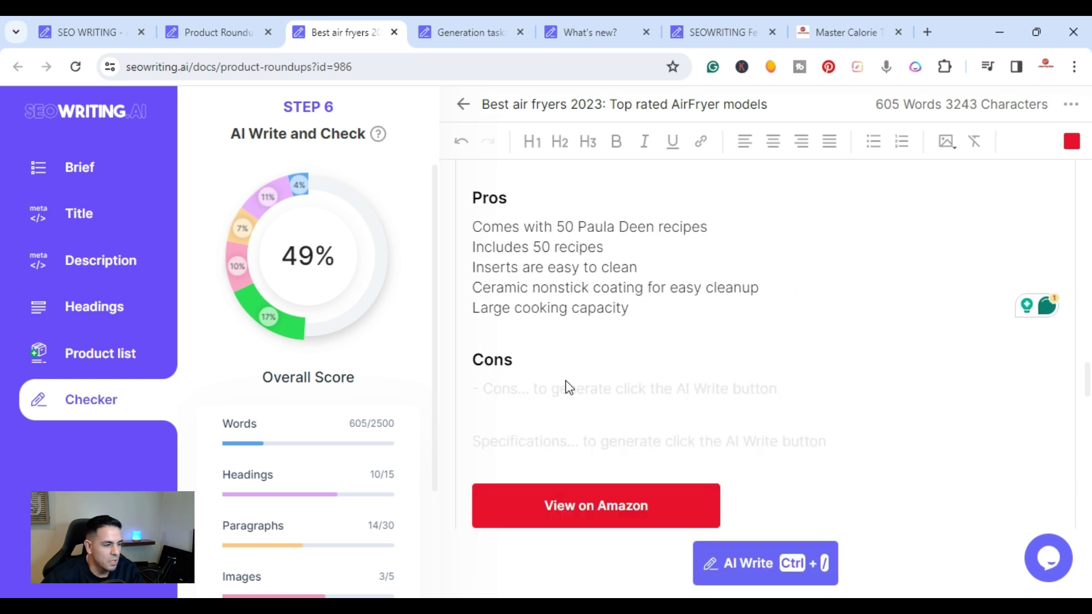
pyautogui.click(564, 388)
pyautogui.click(729, 563)
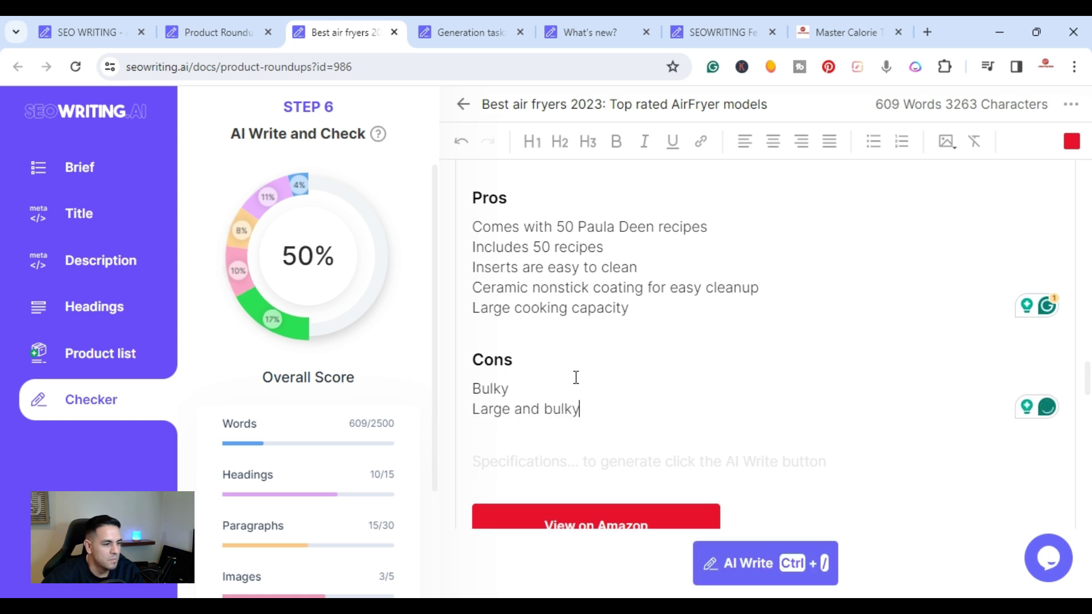
pyautogui.click(575, 459)
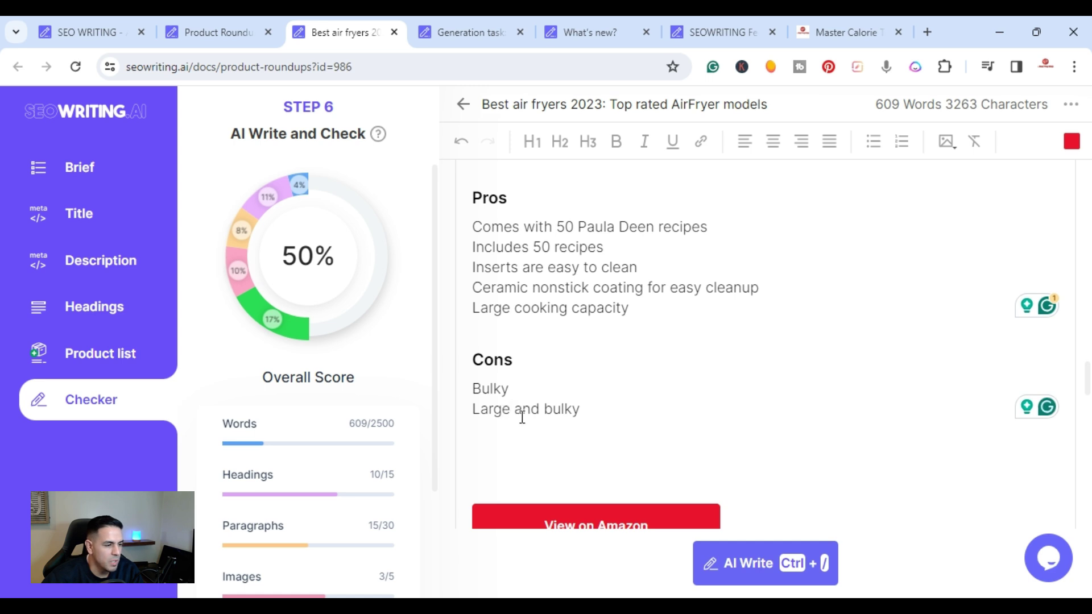
pyautogui.click(746, 554)
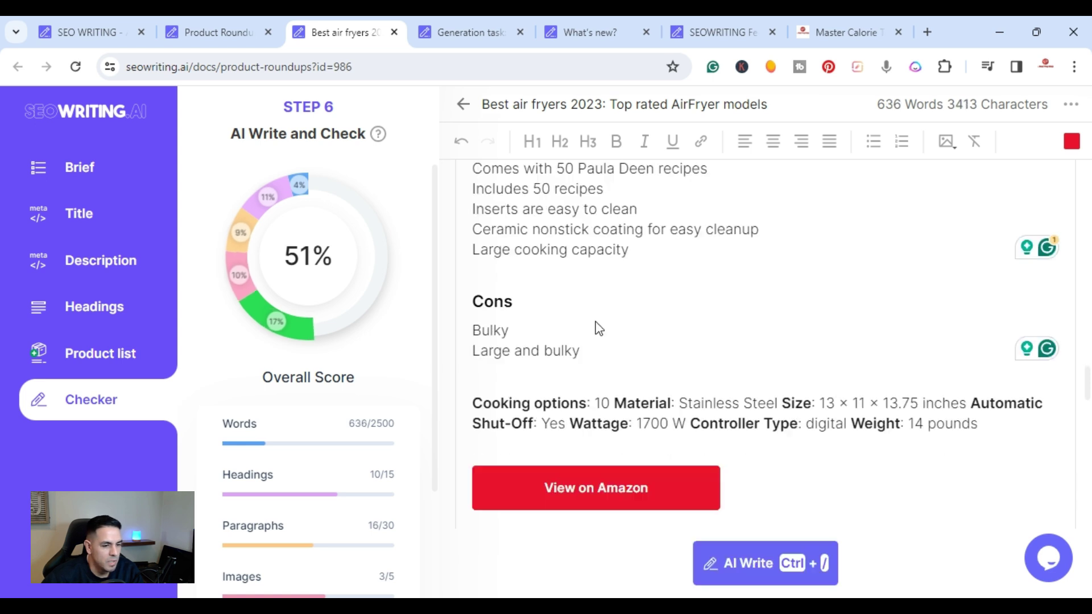
pyautogui.scroll(3, 716, 358)
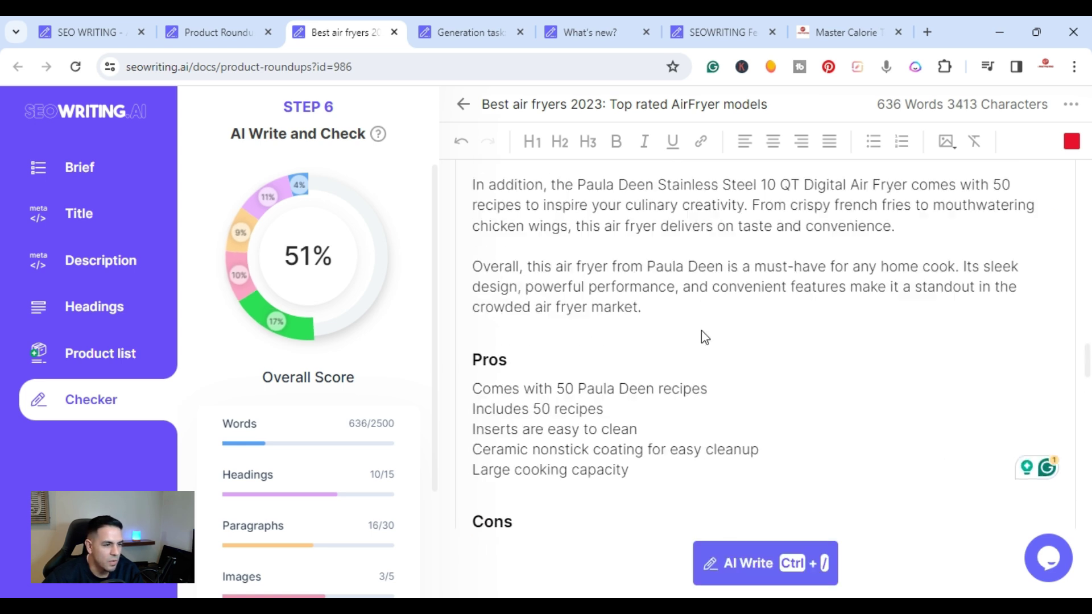
pyautogui.scroll(3, 773, 256)
pyautogui.scroll(3, 736, 330)
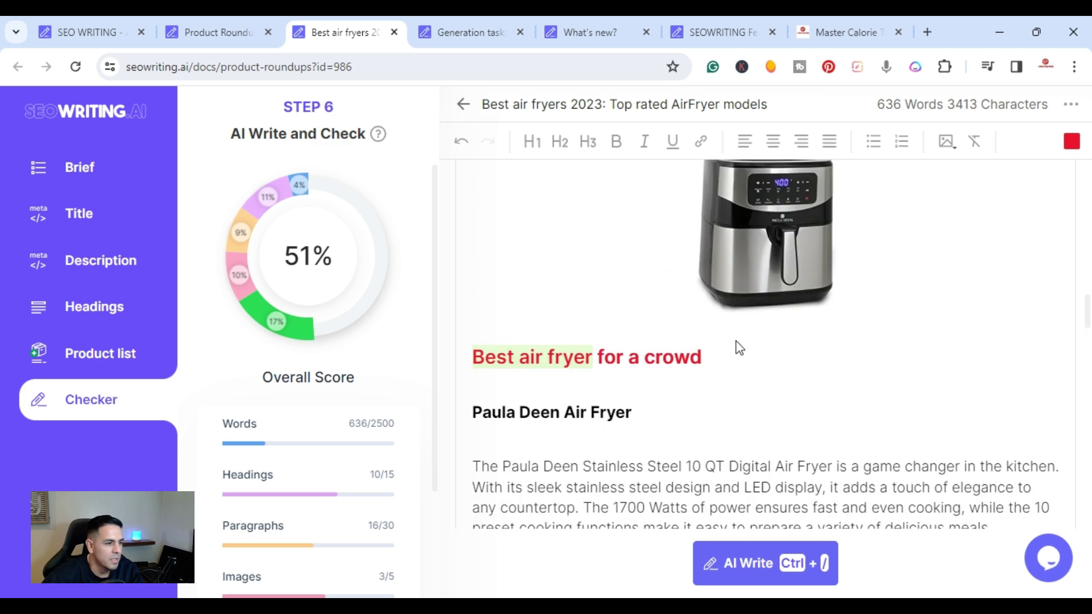
pyautogui.scroll(2, 738, 345)
pyautogui.scroll(-2, 738, 345)
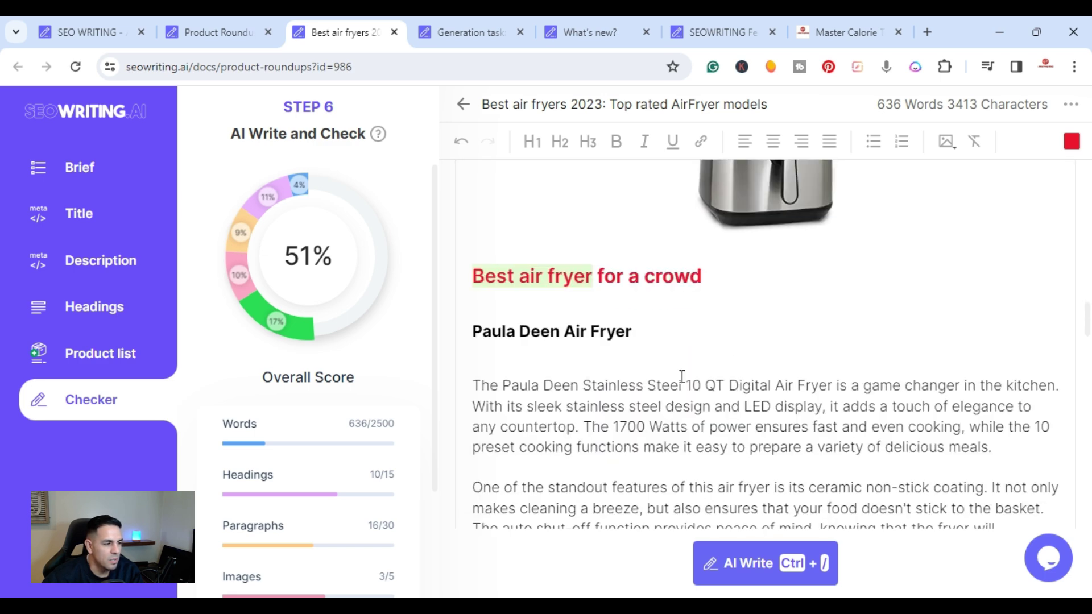
pyautogui.scroll(-5, 749, 335)
pyautogui.scroll(-3, 742, 336)
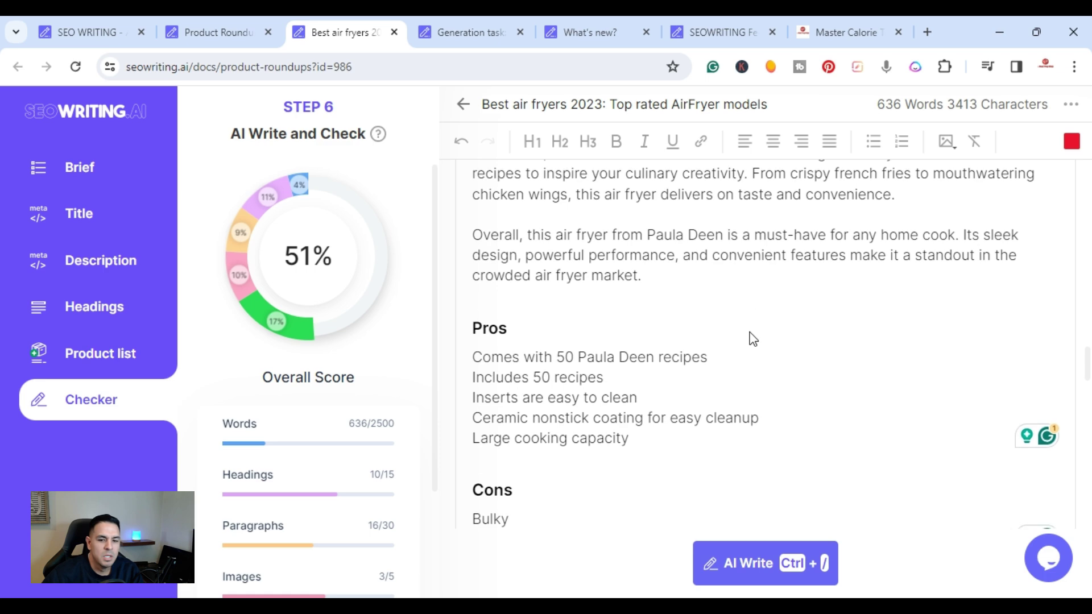
pyautogui.scroll(-3, 734, 337)
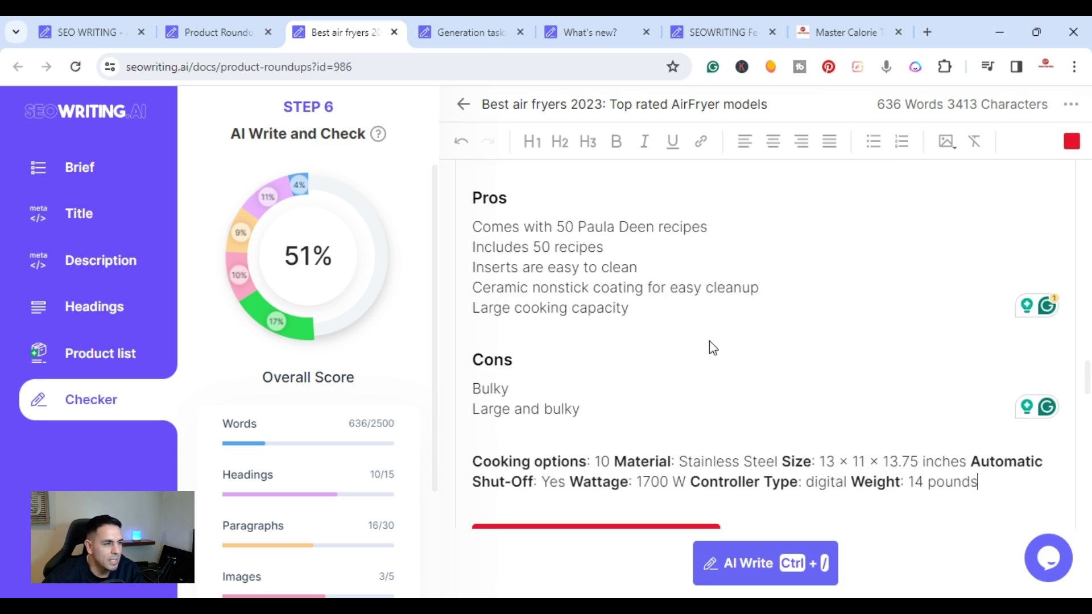
pyautogui.scroll(-3, 708, 340)
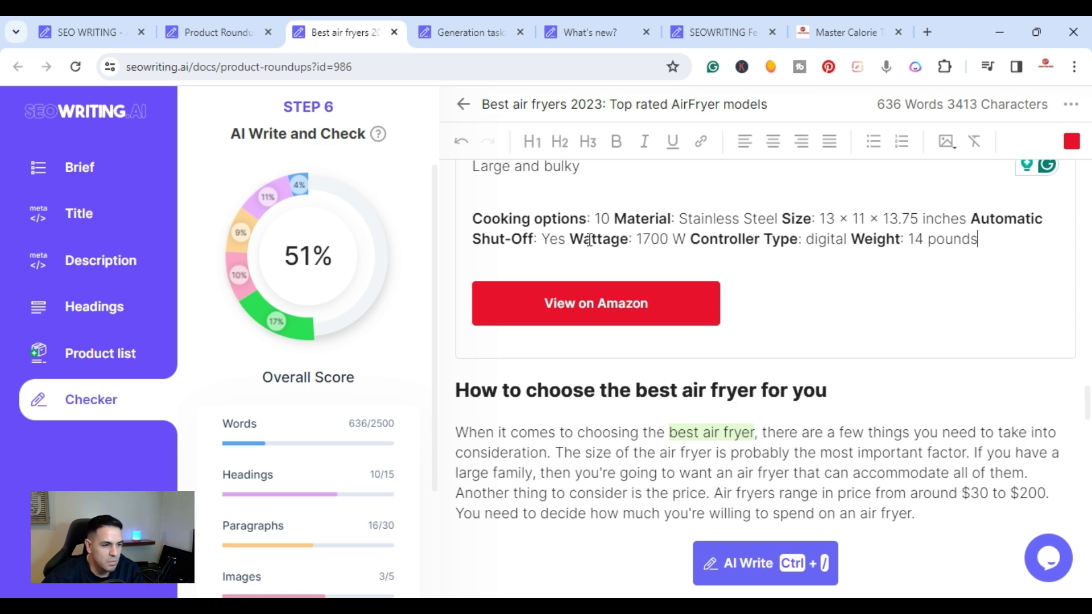
pyautogui.scroll(3, 793, 367)
pyautogui.scroll(3, 794, 368)
pyautogui.scroll(5, 799, 367)
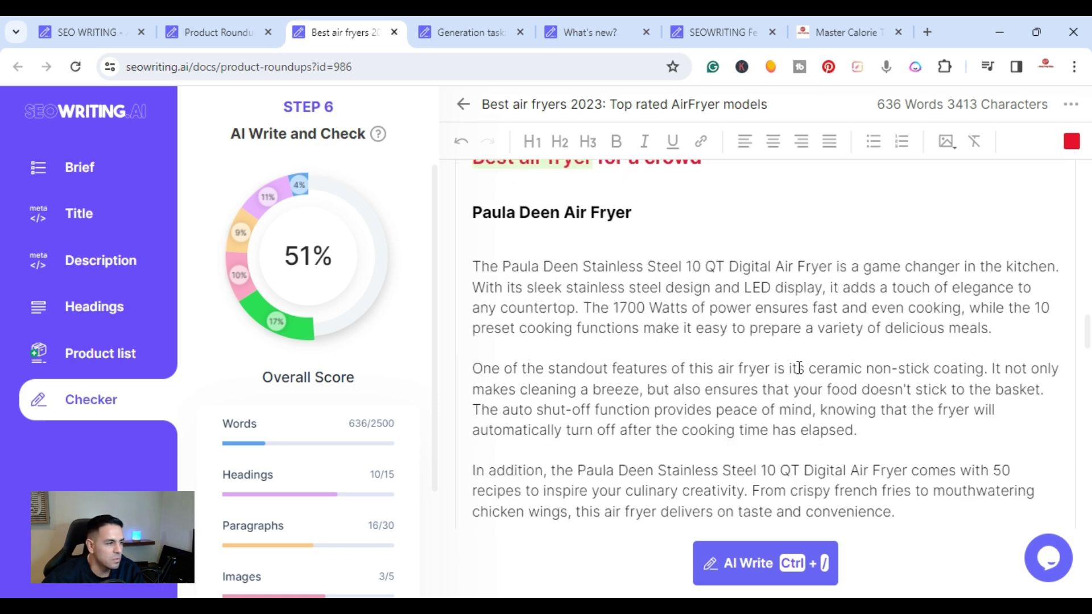
pyautogui.scroll(3, 799, 367)
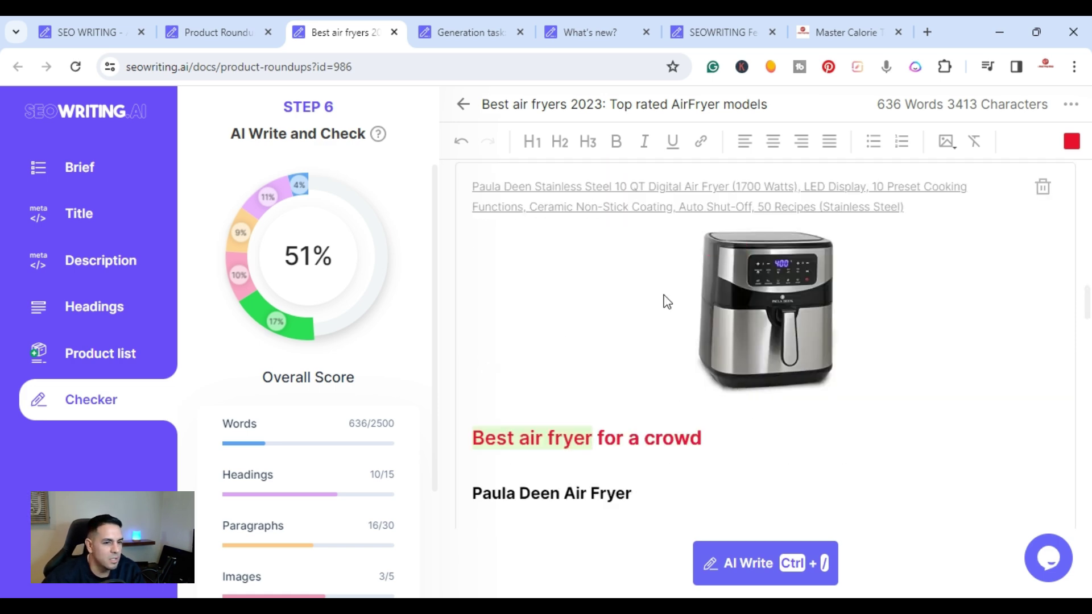
pyautogui.scroll(3, 666, 301)
pyautogui.scroll(1, 667, 302)
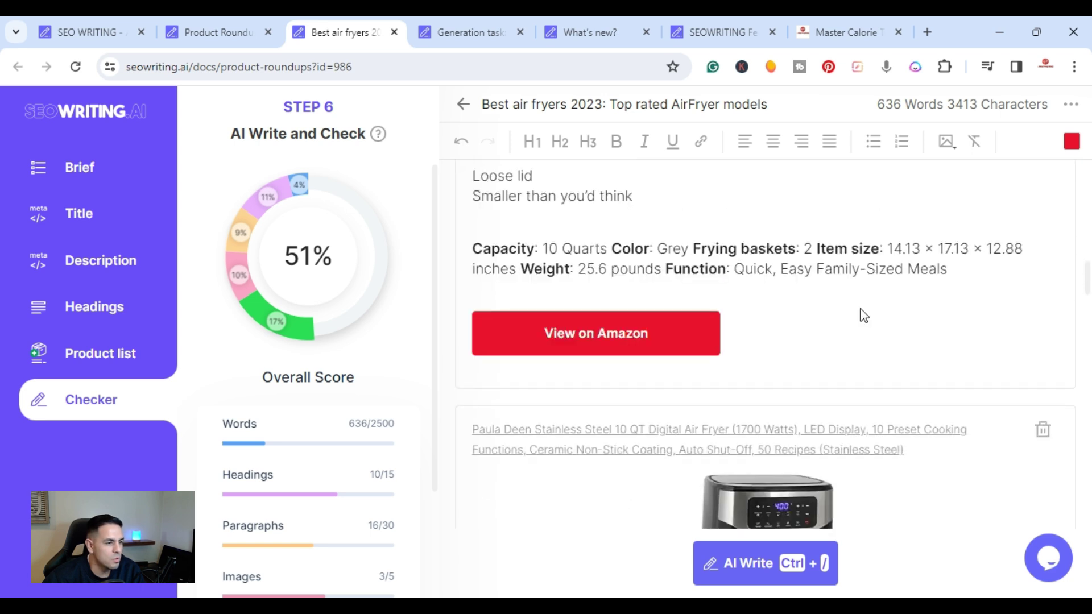
pyautogui.scroll(5, 861, 313)
pyautogui.scroll(5, 845, 320)
pyautogui.scroll(3, 836, 323)
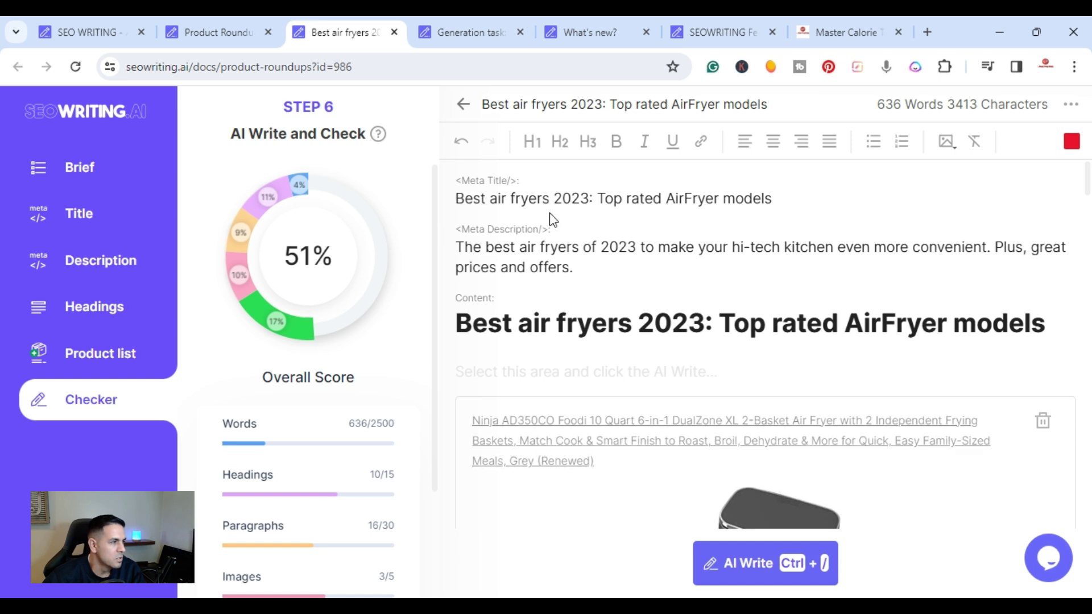
# Pass through the product roundup tab to the dashboard's creation tools and recent documents.
pyautogui.click(209, 31)
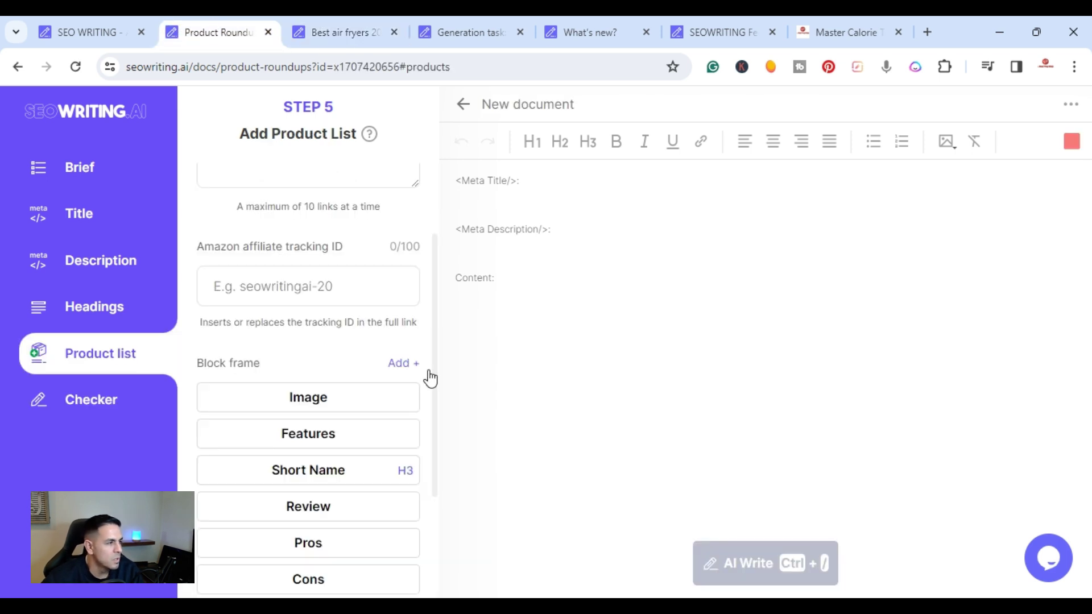
pyautogui.click(73, 109)
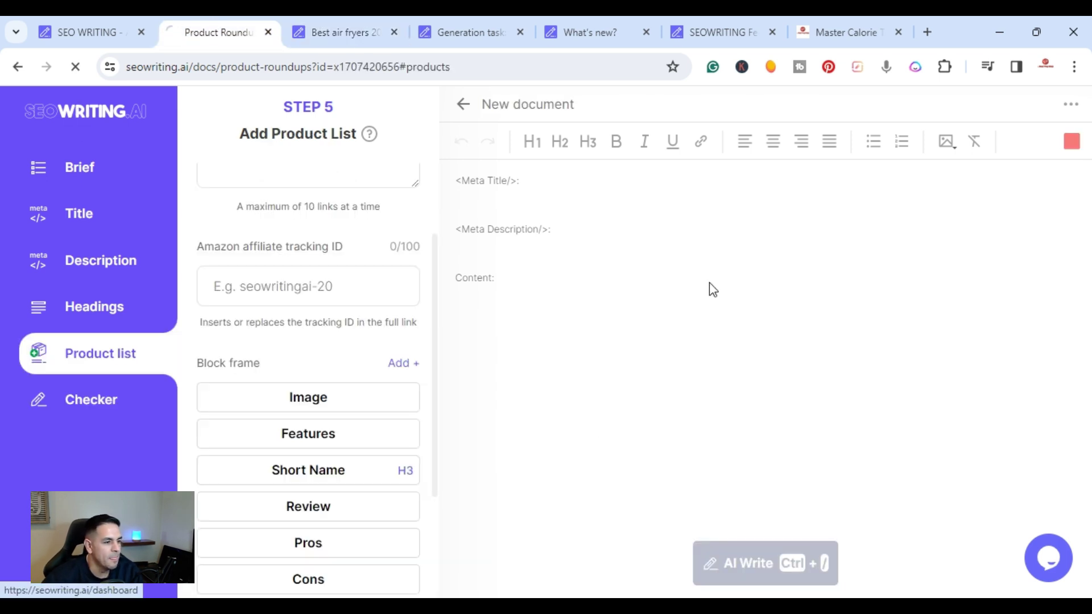
pyautogui.scroll(-5, 693, 305)
pyautogui.scroll(-3, 693, 305)
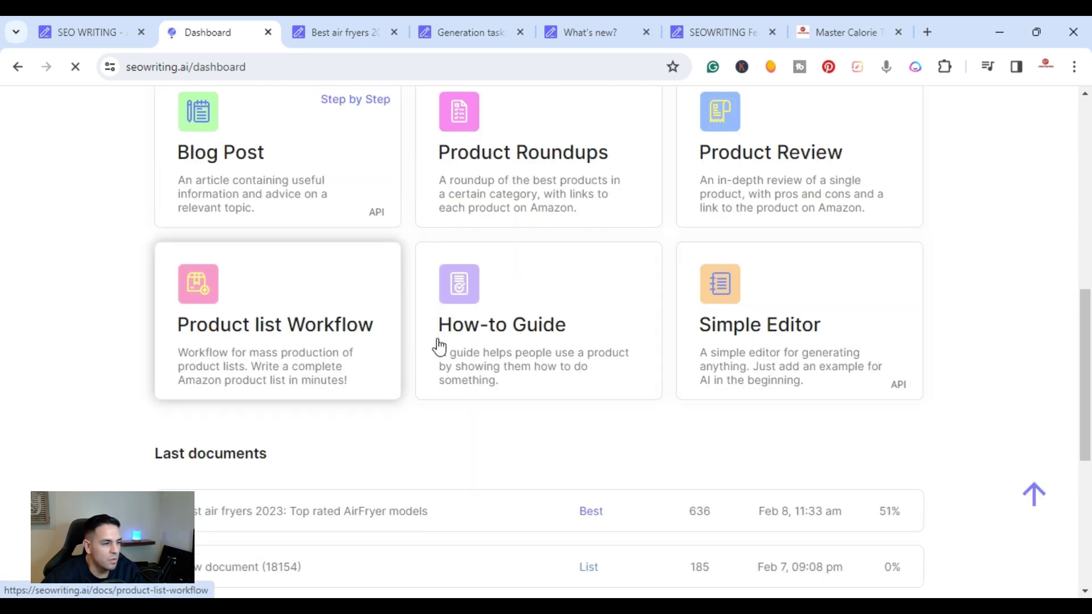
pyautogui.scroll(2, 474, 335)
pyautogui.scroll(3, 474, 335)
pyautogui.scroll(3, 474, 335)
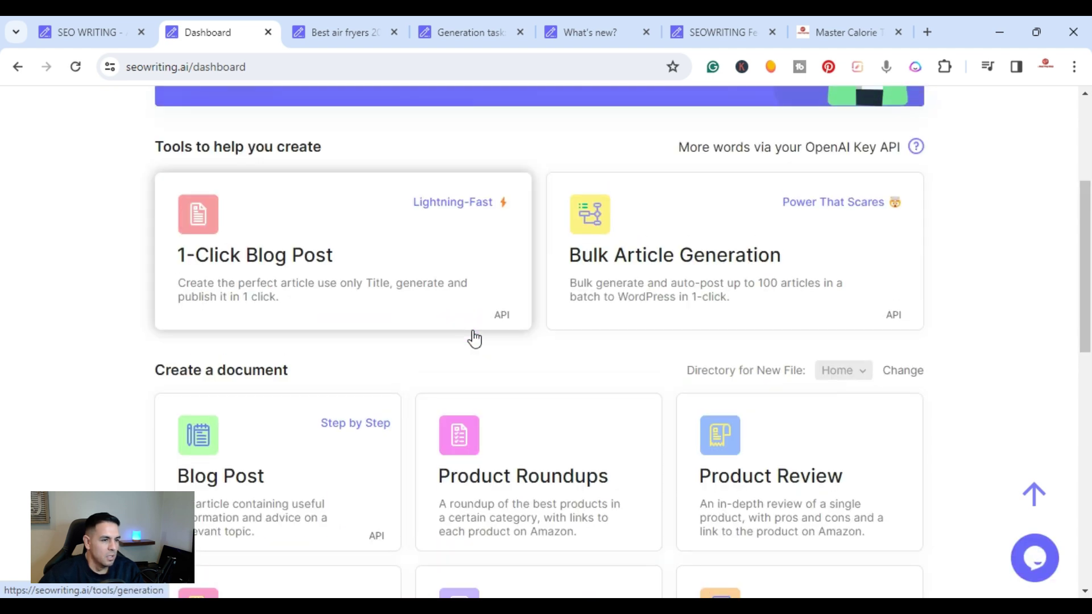
pyautogui.scroll(3, 475, 335)
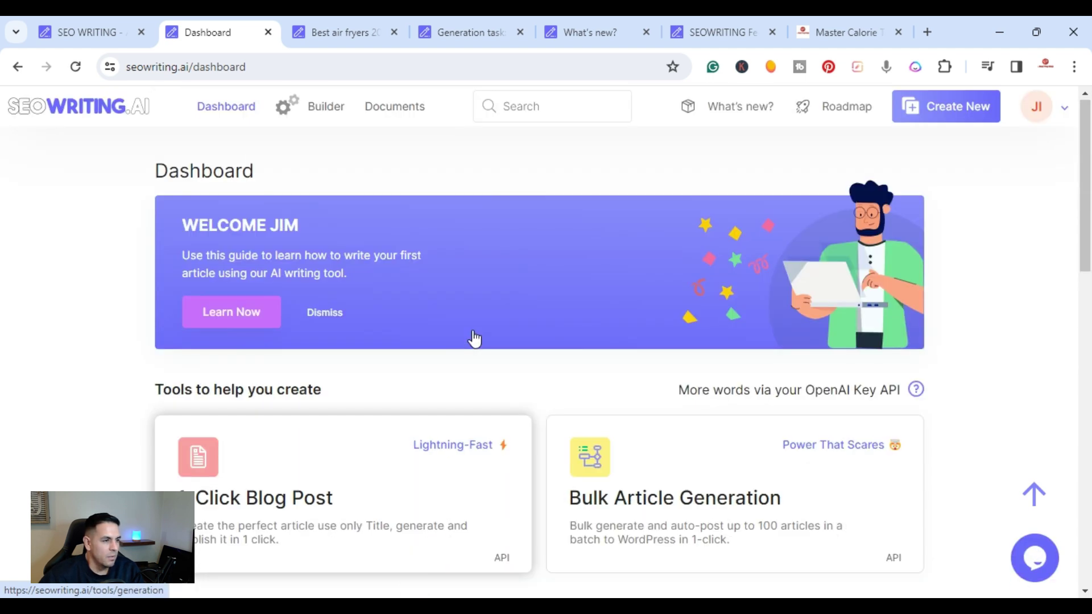
# Go from the public homepage to Pricing, comparing Free $0 with Pro at $12/month yearly.
pyautogui.click(86, 29)
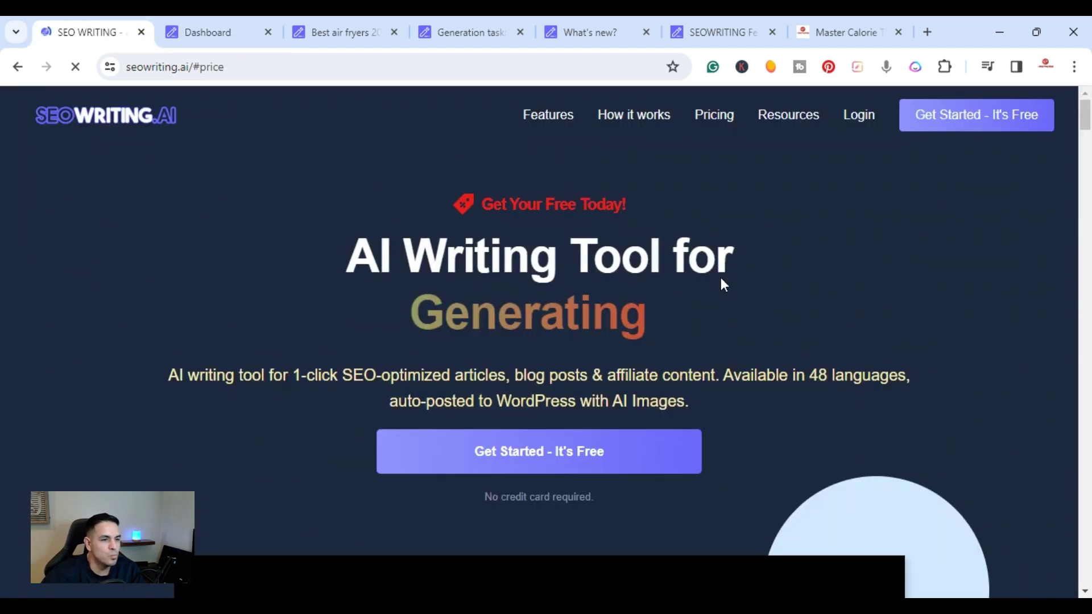
pyautogui.click(692, 113)
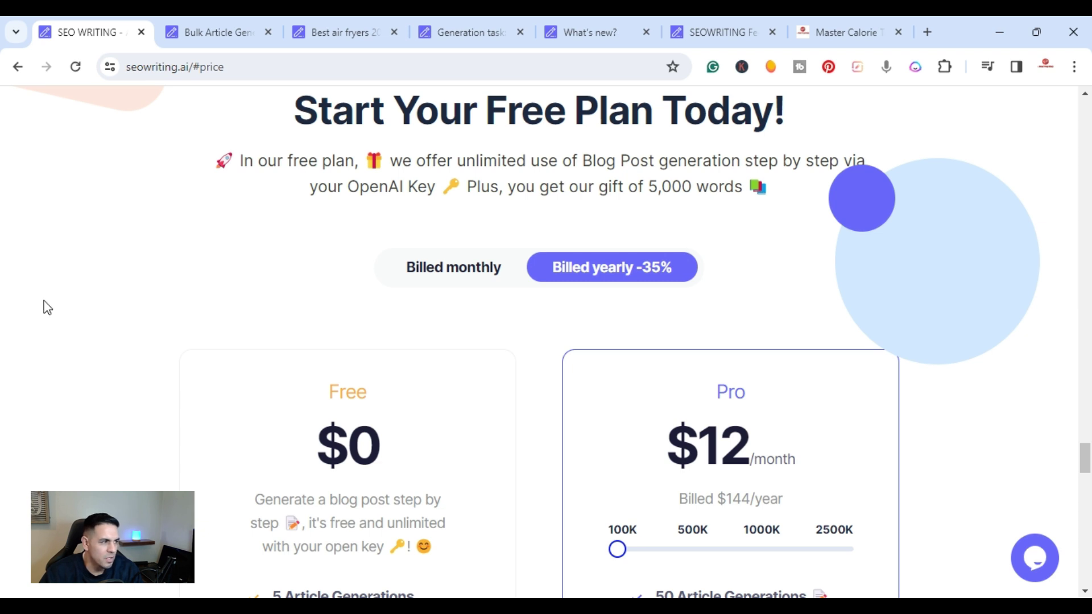
pyautogui.scroll(-1, 218, 235)
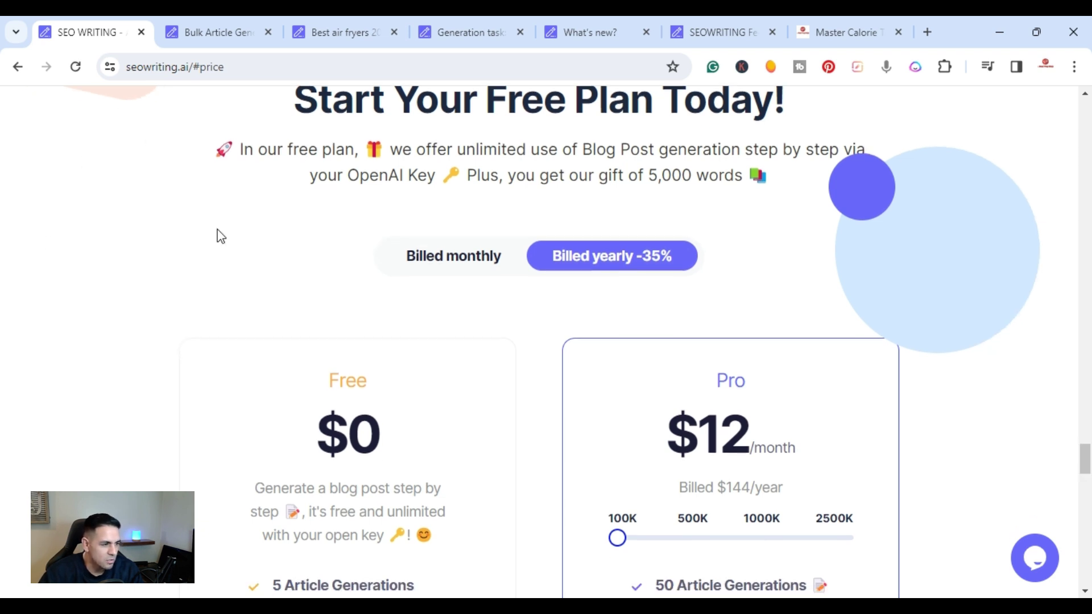
pyautogui.scroll(-2, 218, 234)
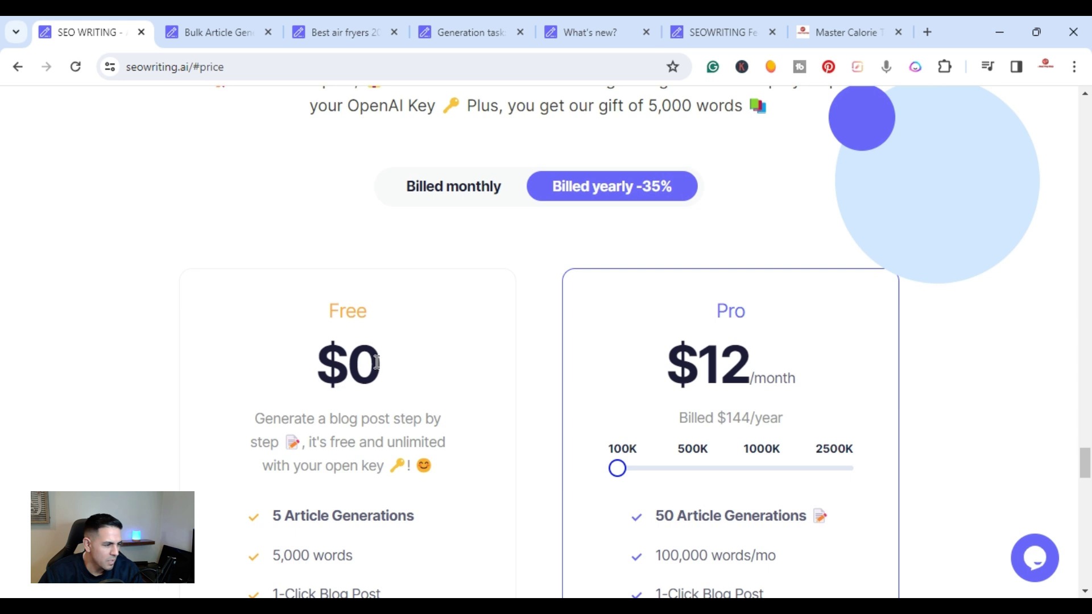
pyautogui.scroll(-2, 377, 363)
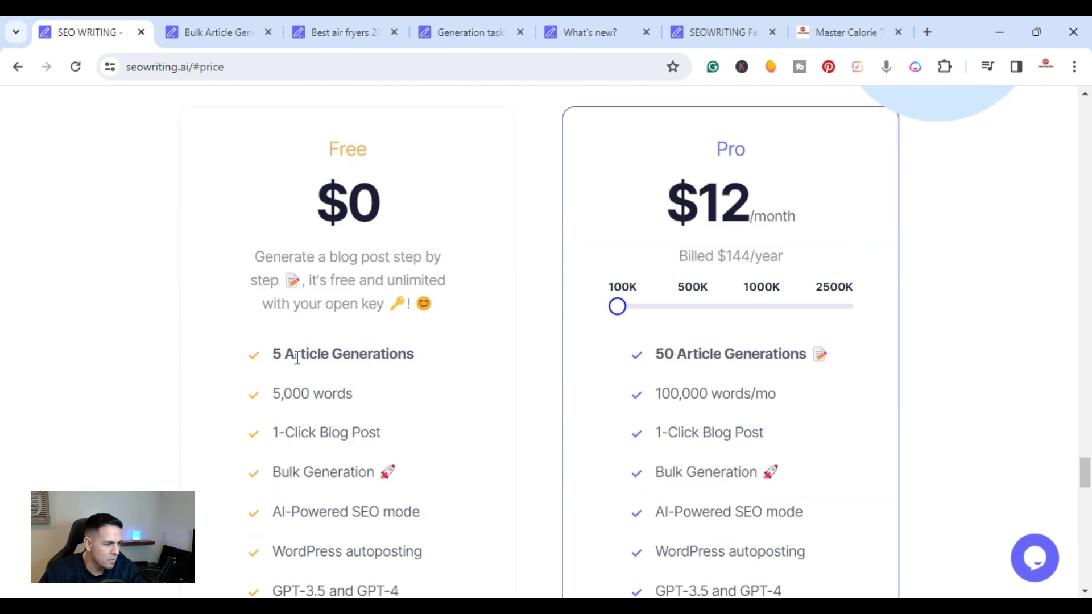
pyautogui.scroll(3, 379, 358)
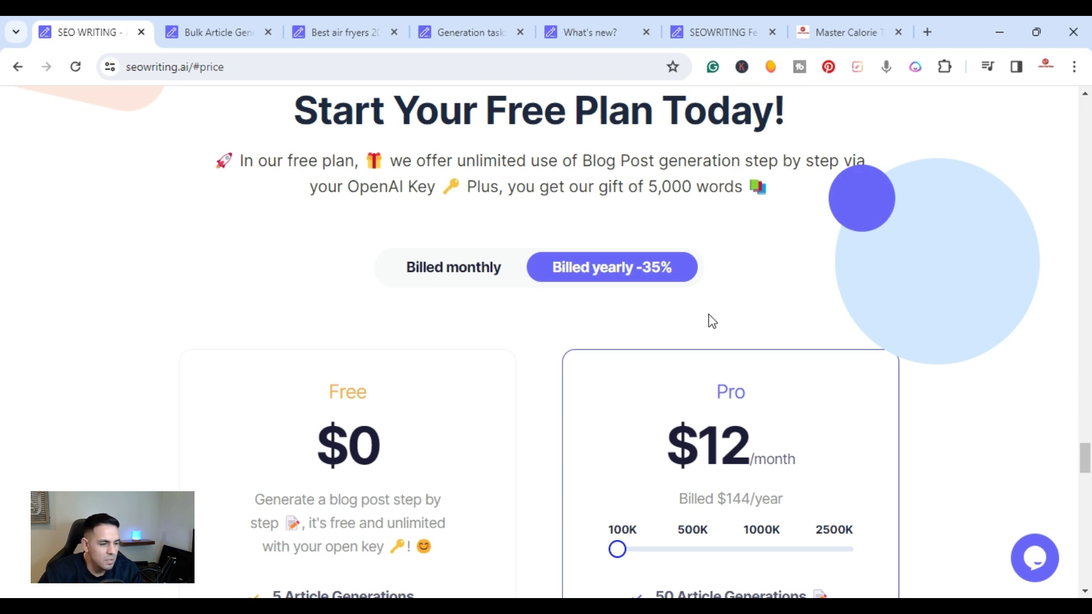
pyautogui.scroll(-2, 708, 324)
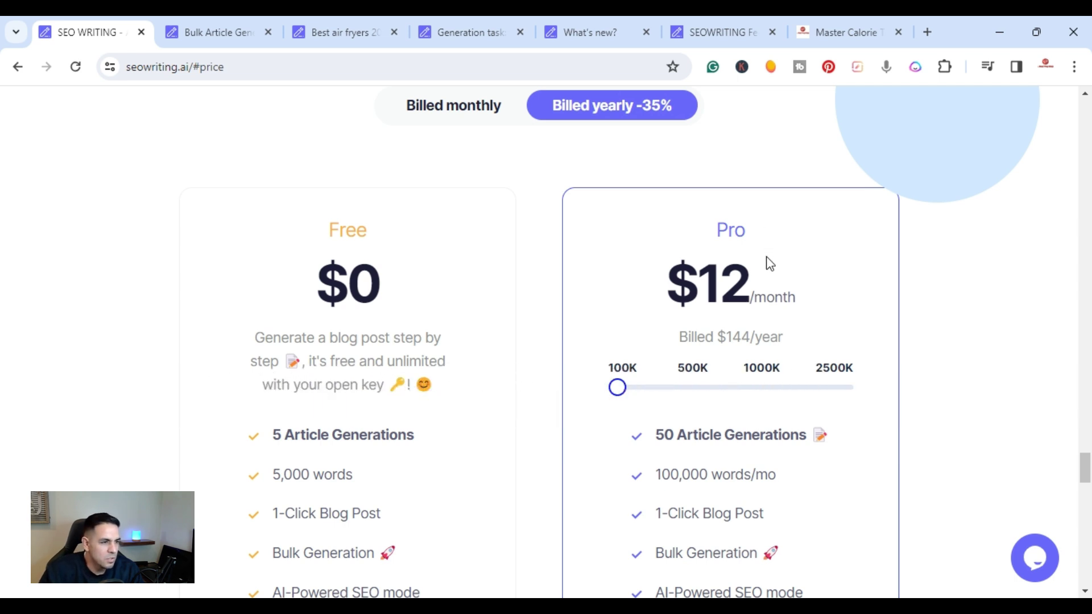
pyautogui.scroll(-1, 742, 205)
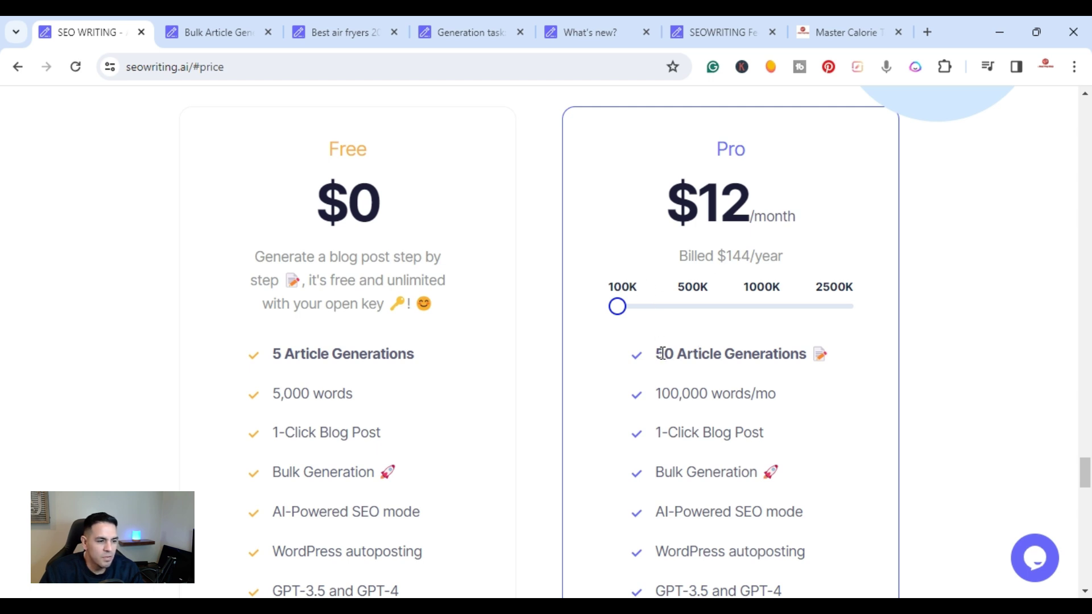
pyautogui.scroll(-1, 833, 349)
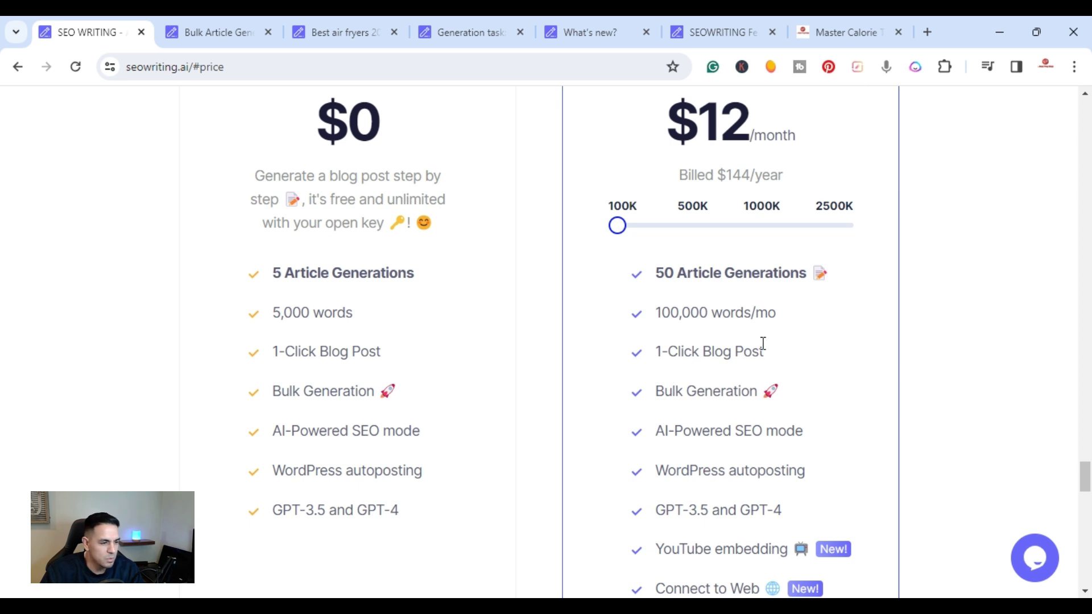
pyautogui.scroll(-1, 763, 344)
pyautogui.scroll(-1, 763, 324)
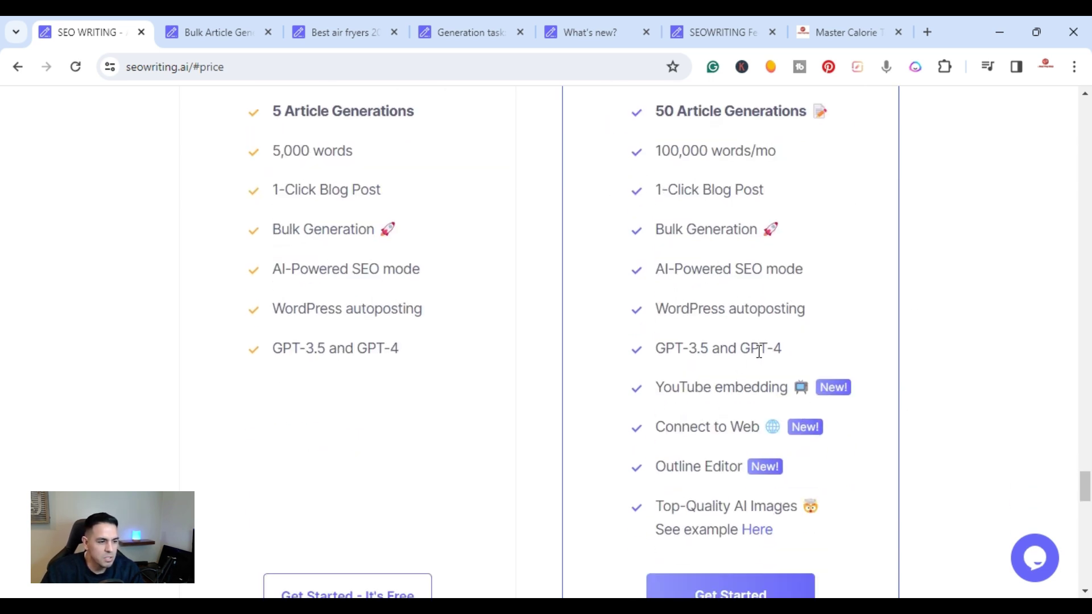
pyautogui.scroll(-1, 717, 379)
pyautogui.scroll(-1, 673, 313)
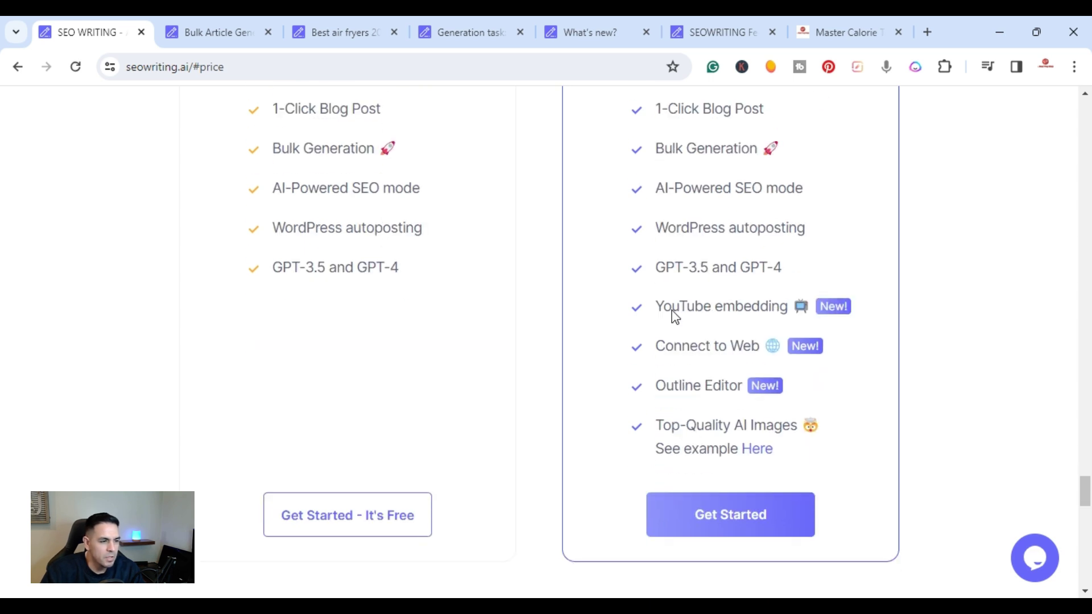
pyautogui.scroll(3, 674, 312)
pyautogui.scroll(1, 674, 308)
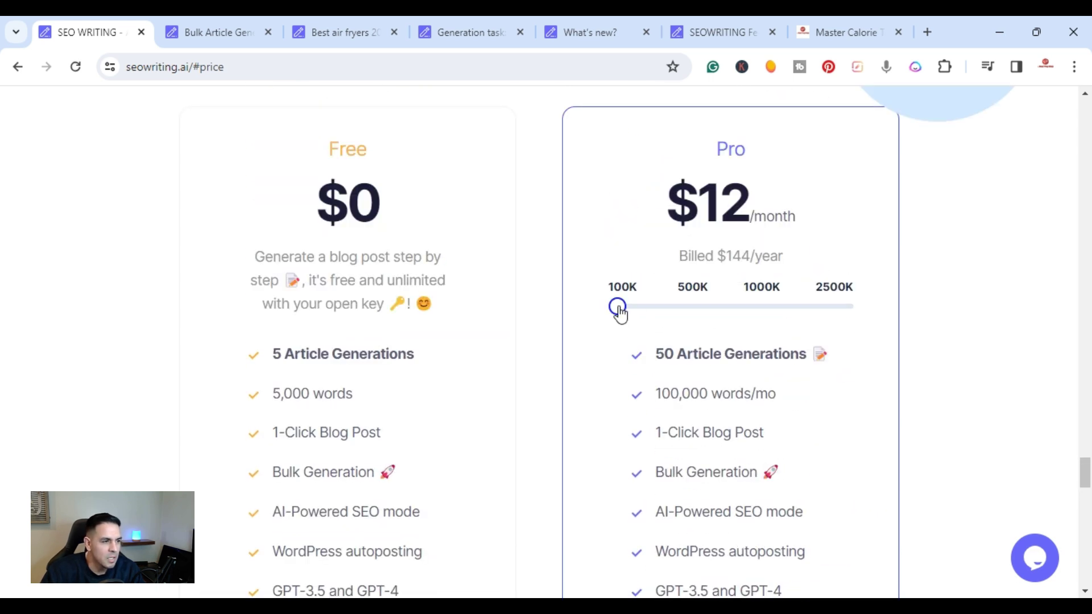
pyautogui.scroll(2, 610, 244)
# Switch to monthly billing and set the Pro plan to 500K words, showing $59/month.
pyautogui.click(453, 186)
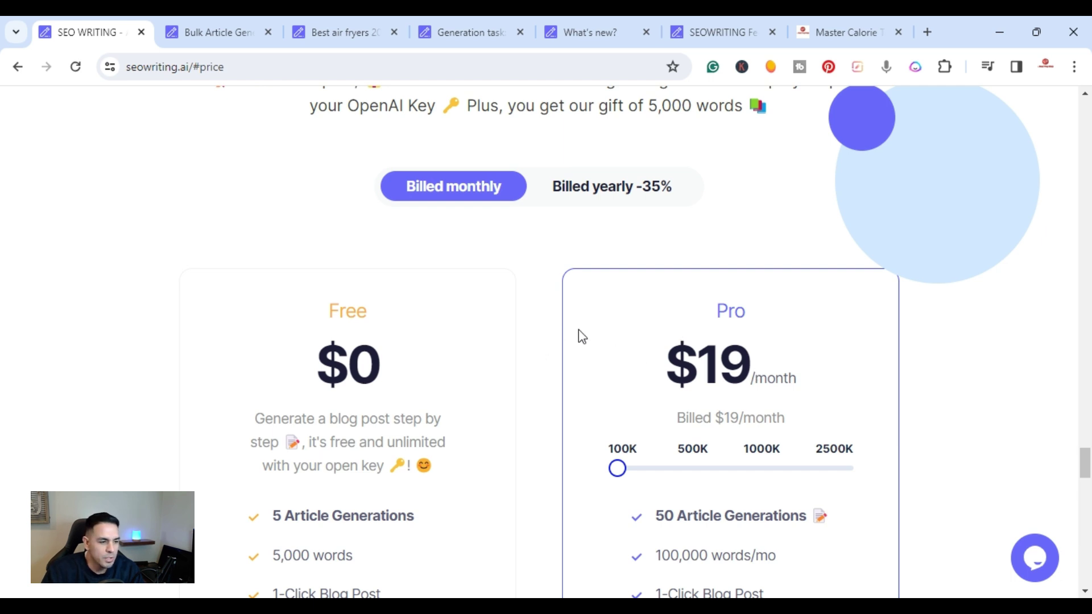
pyautogui.scroll(-1, 723, 358)
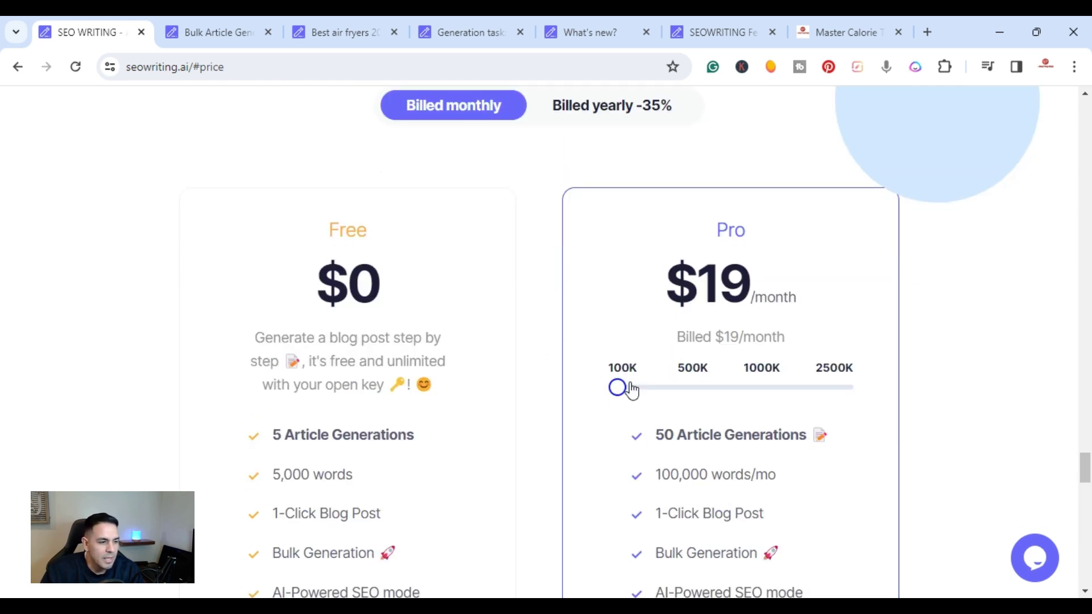
pyautogui.moveTo(617, 384); pyautogui.dragTo(690, 384)
pyautogui.click(690, 388)
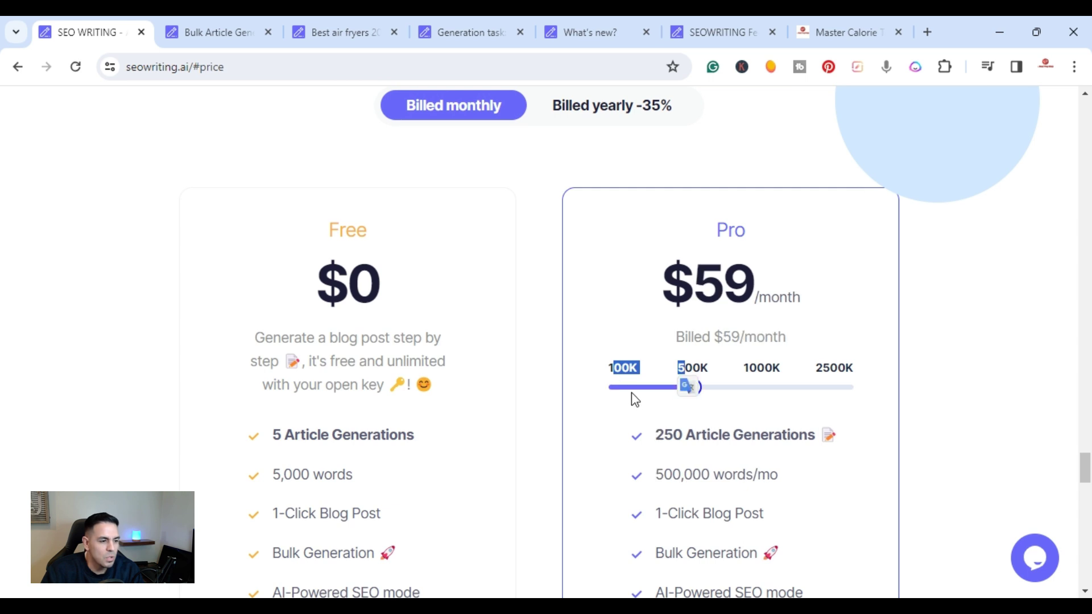
pyautogui.click(692, 388)
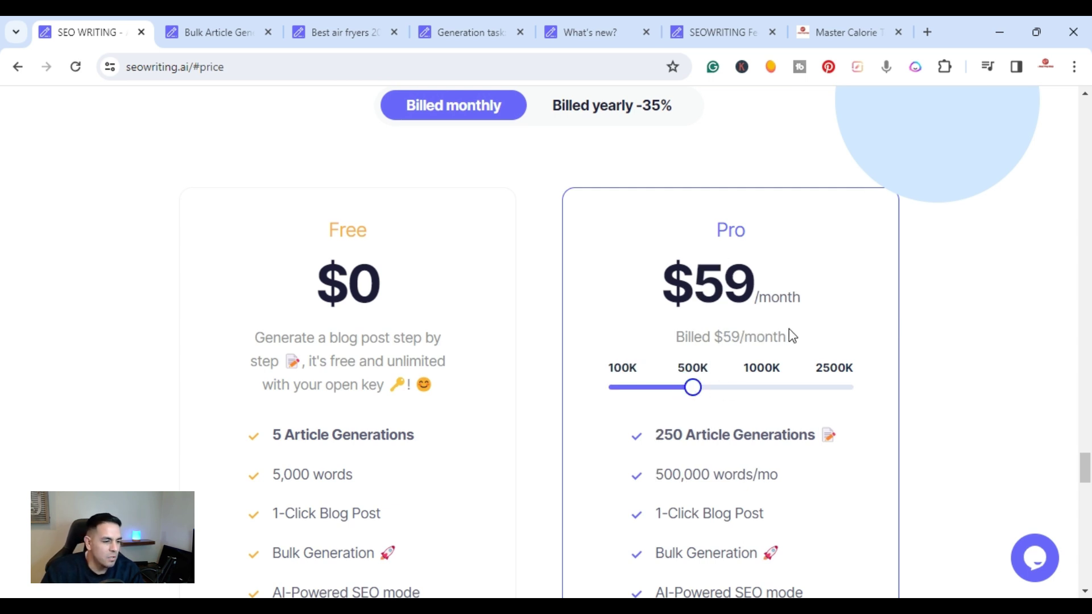
pyautogui.scroll(-2, 788, 328)
pyautogui.scroll(-2, 787, 334)
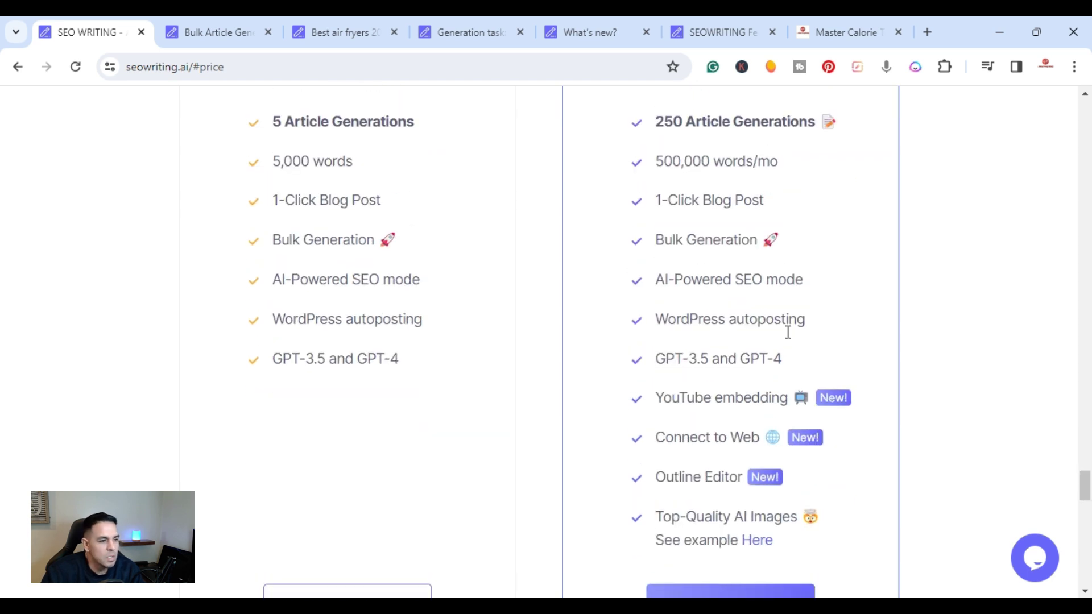
pyautogui.scroll(3, 786, 334)
pyautogui.scroll(4, 787, 334)
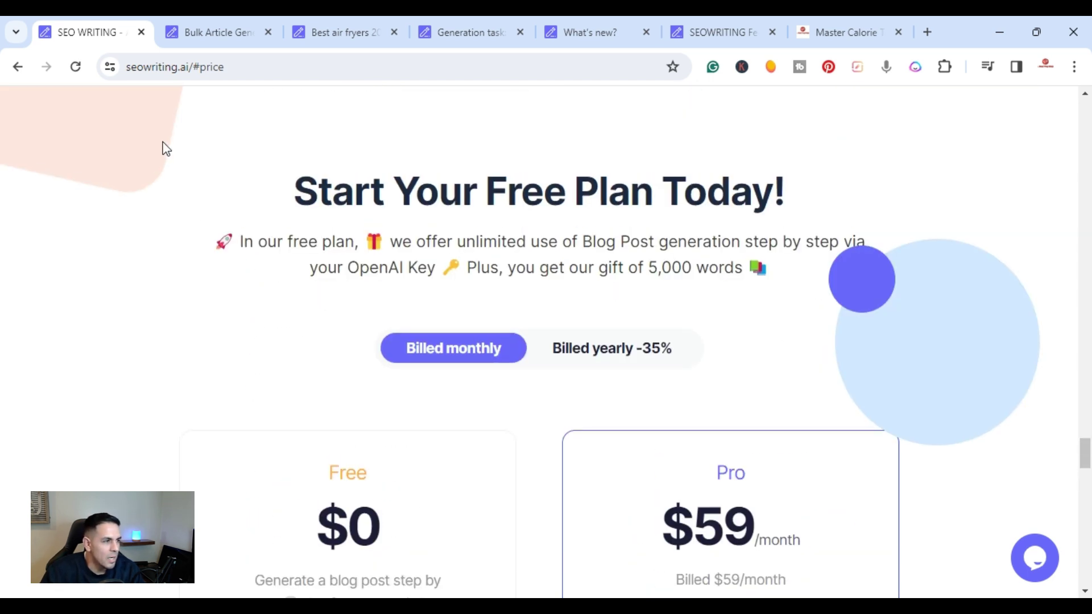
pyautogui.scroll(-1, 592, 320)
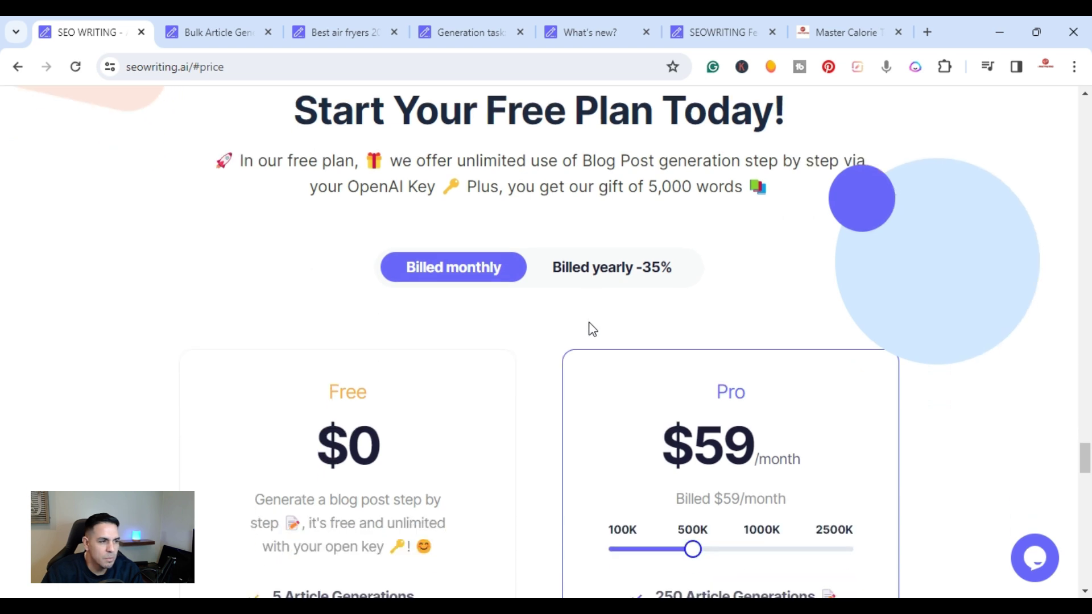